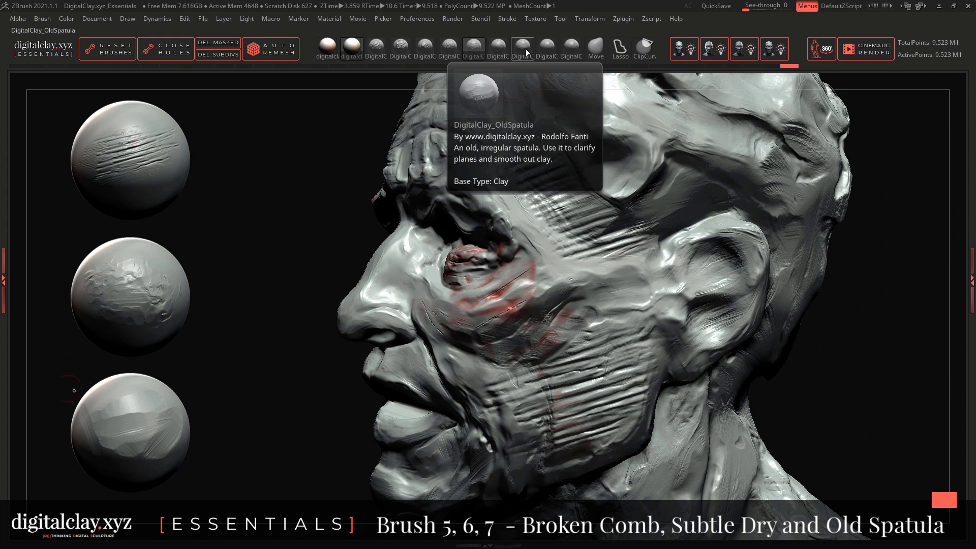
# - Select the DigitalClay_OldSpatula brush and confirm the Auto Remesh of the head
pyautogui.click(523, 49)
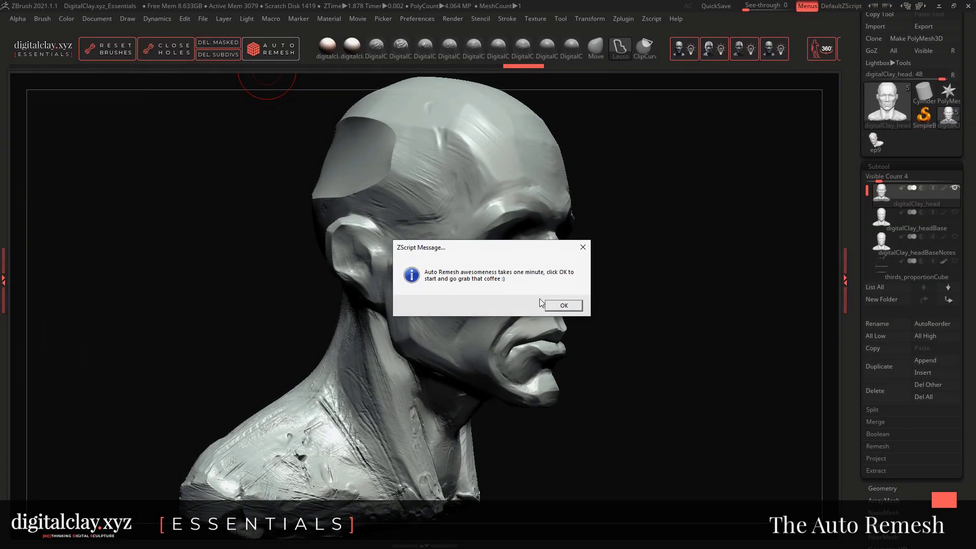
pyautogui.click(563, 305)
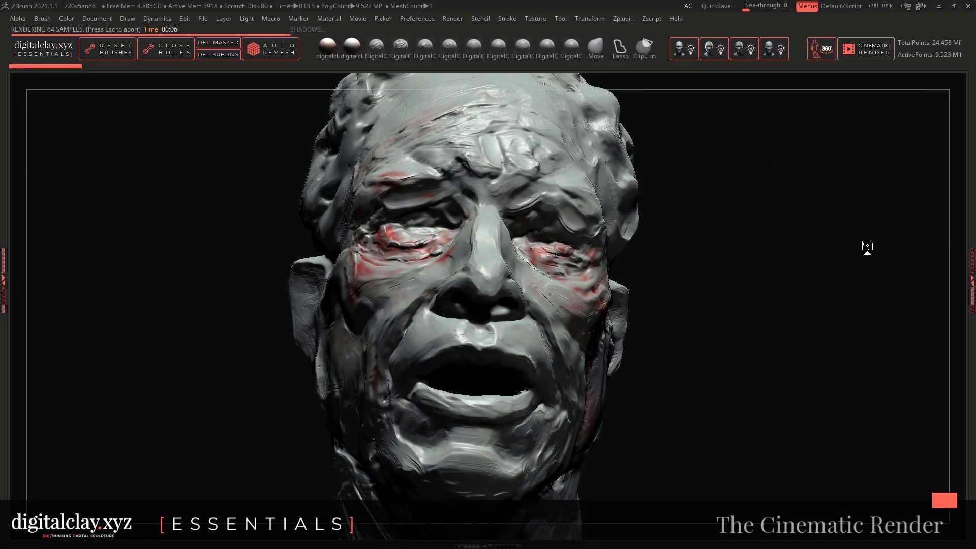
# - Inspect the rendered bust and preview the custom camera animation on the timeline
pyautogui.click(867, 246)
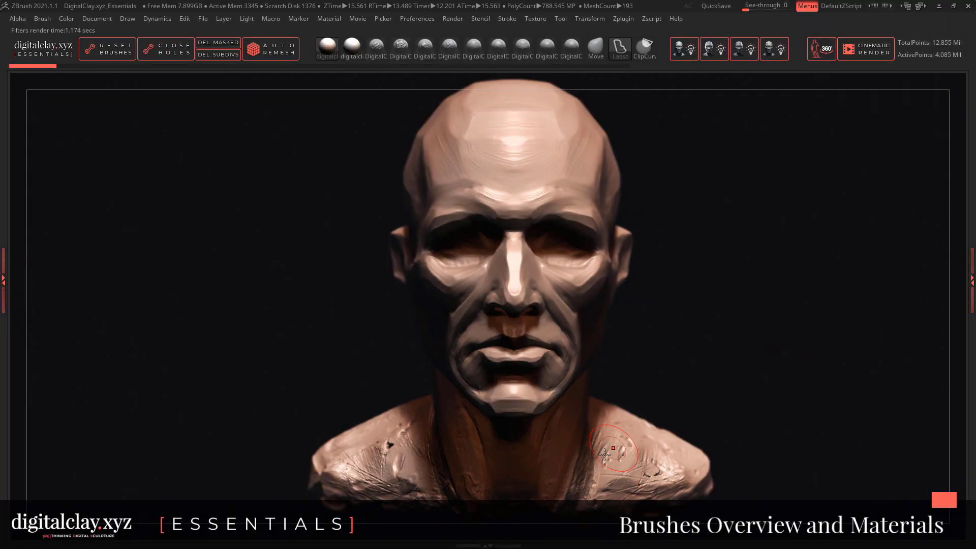
pyautogui.moveTo(442, 440); pyautogui.dragTo(383, 440)
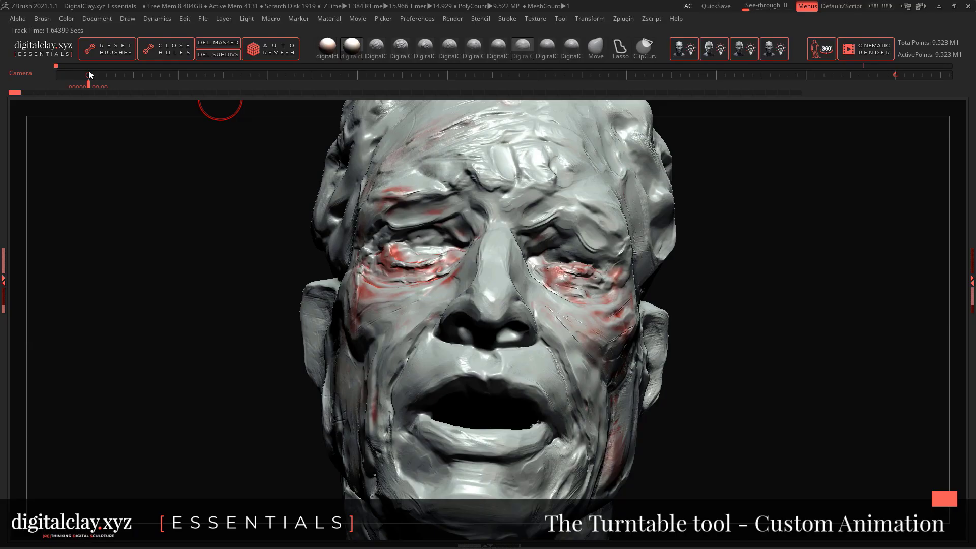
pyautogui.keyDown('shift'); pyautogui.click(89, 75); pyautogui.keyUp('shift')
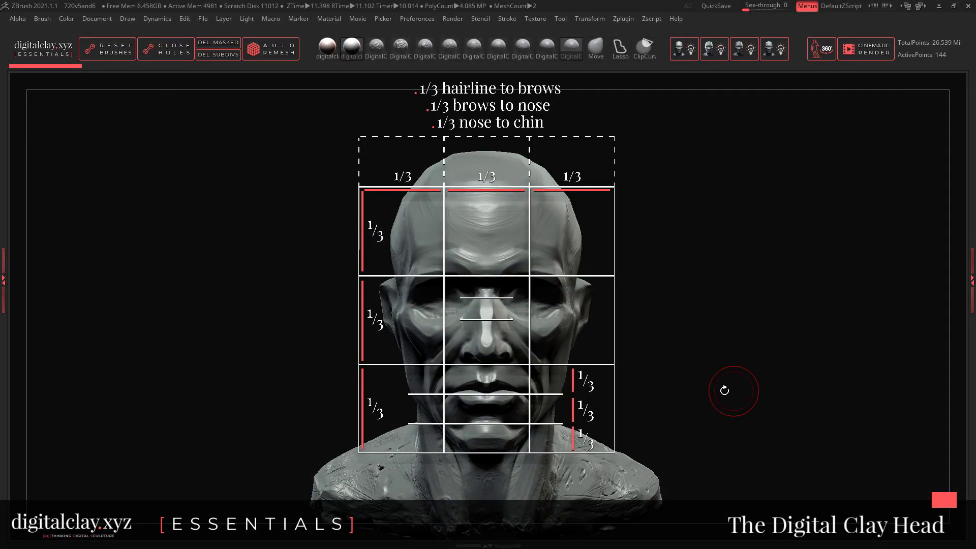
# - Examine the head inside the thirds proportion grid from the front and from the side
pyautogui.moveTo(723, 394); pyautogui.dragTo(778, 313)
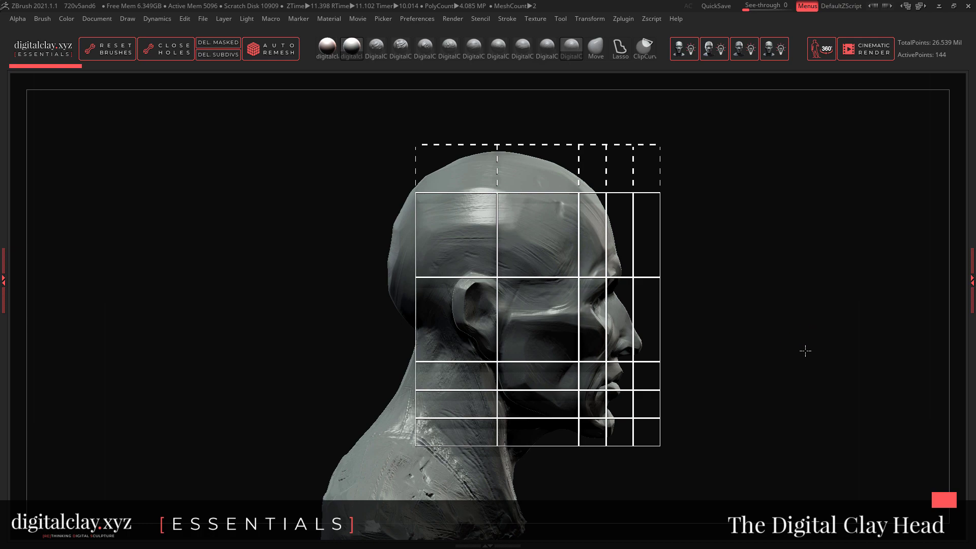
pyautogui.moveTo(805, 351); pyautogui.dragTo(757, 353)
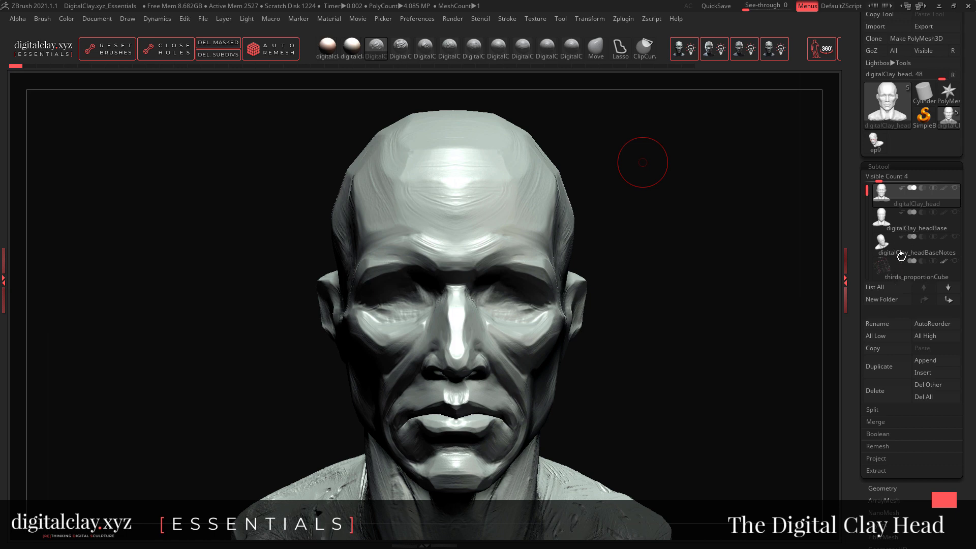
# - View the digitalClay_headBase subtool, return to digitalClay_head and look at the head from another angle
pyautogui.click(905, 249)
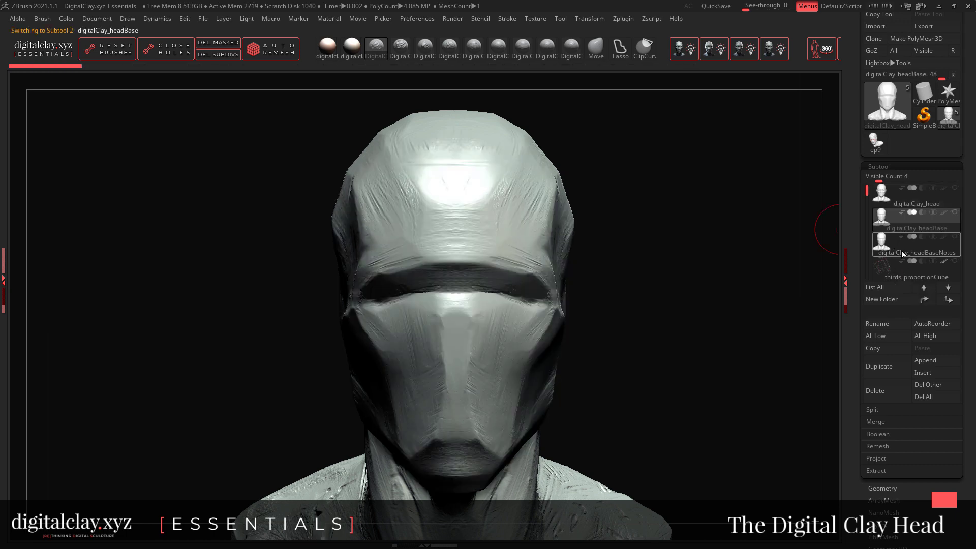
pyautogui.click(912, 207)
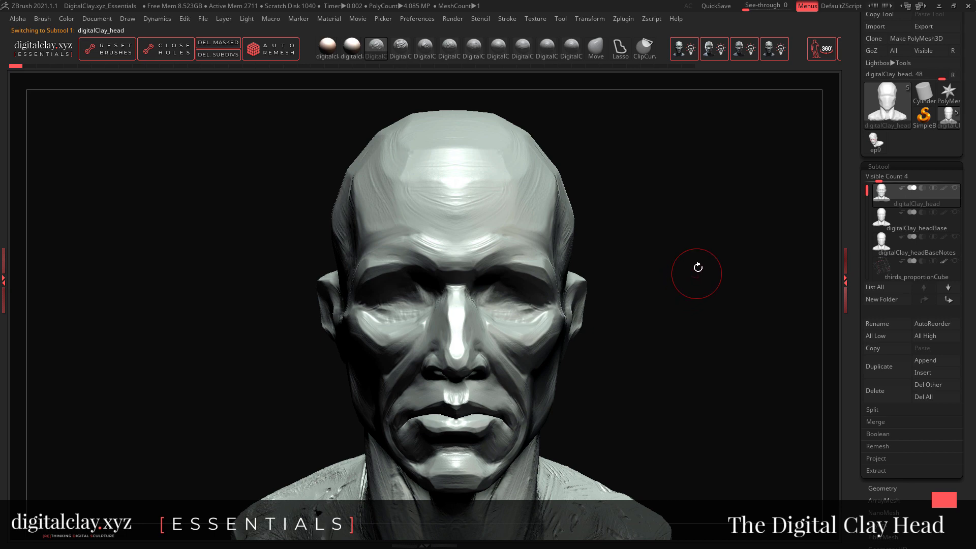
pyautogui.moveTo(722, 294); pyautogui.dragTo(788, 255)
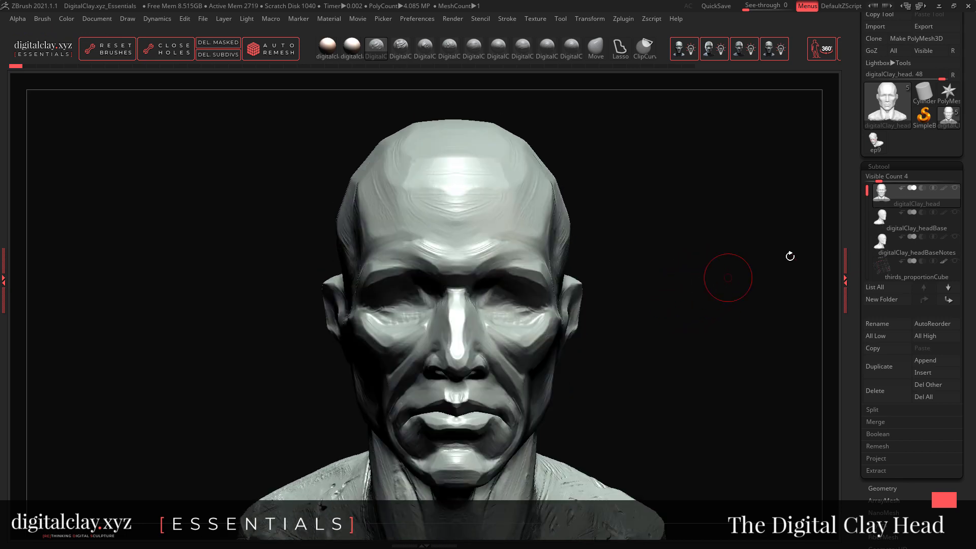
# - Compare the digitalClay_headBaseNotes and digitalClay_headBase subtools with digitalClay_head, viewing the head from the front and three-quarter angle
pyautogui.click(899, 252)
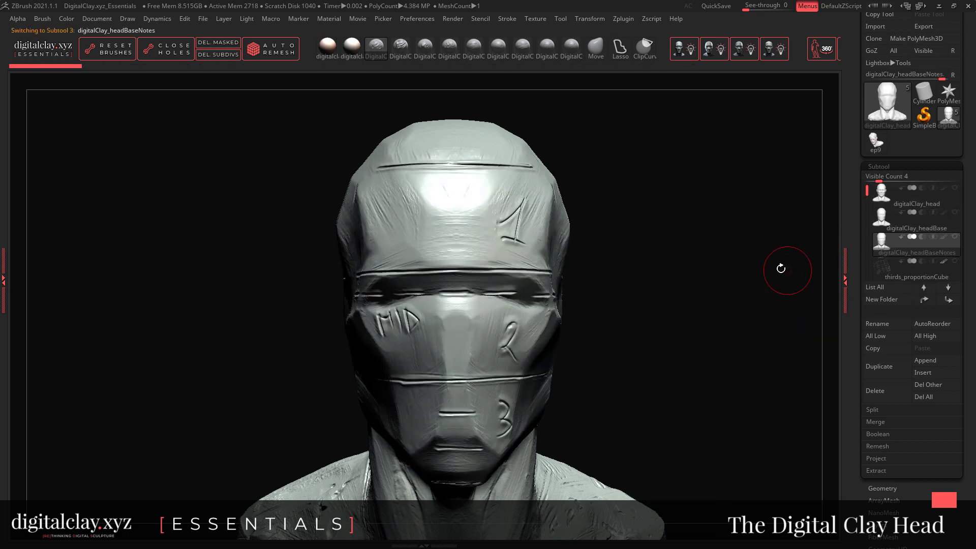
pyautogui.click(898, 223)
pyautogui.click(893, 205)
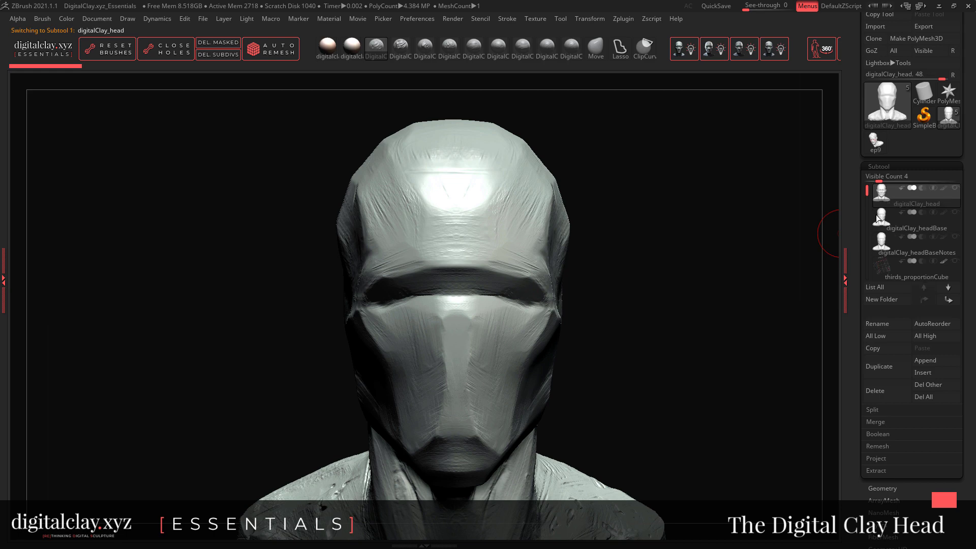
pyautogui.moveTo(715, 262); pyautogui.dragTo(716, 264)
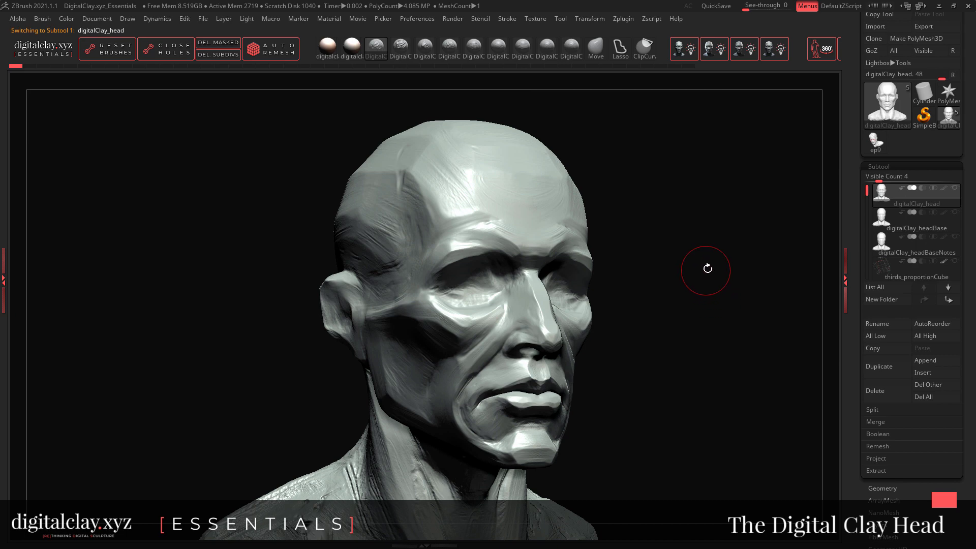
pyautogui.keyDown('shift'); pyautogui.moveTo(712, 273); pyautogui.dragTo(705, 303); pyautogui.keyUp('shift')
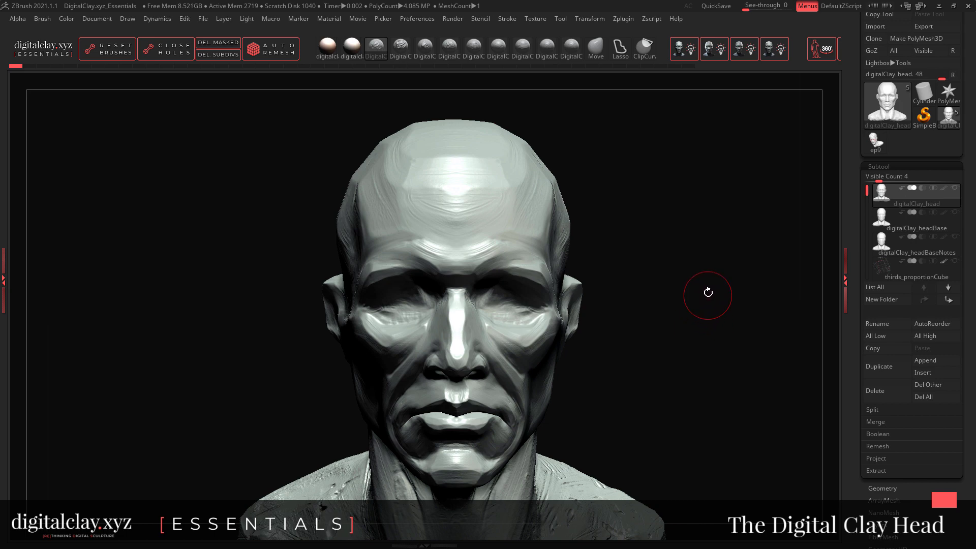
# - Check the head's polygon wireframe at a lower subdivision level and turn the wireframe display off again
pyautogui.moveTo(724, 286); pyautogui.dragTo(754, 253)
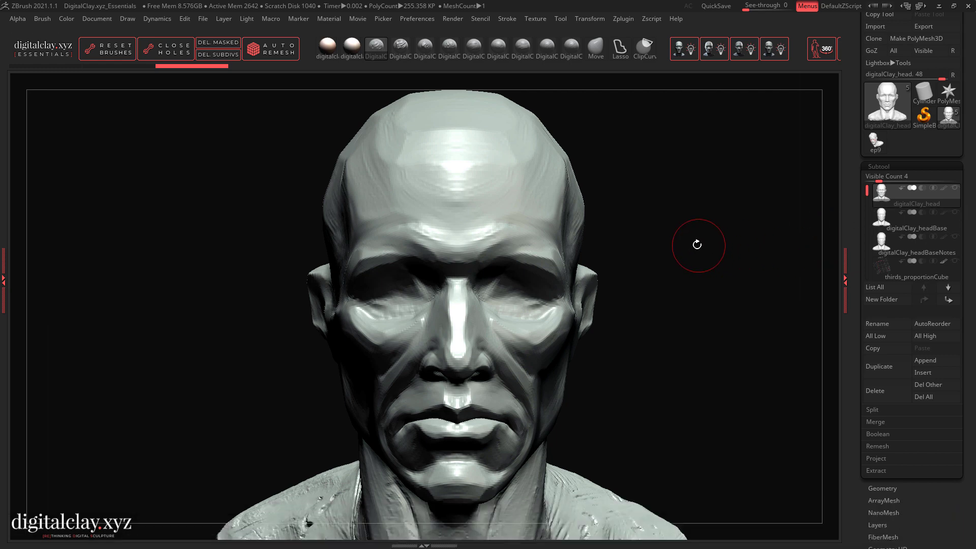
pyautogui.hotkey('shift', 'f')
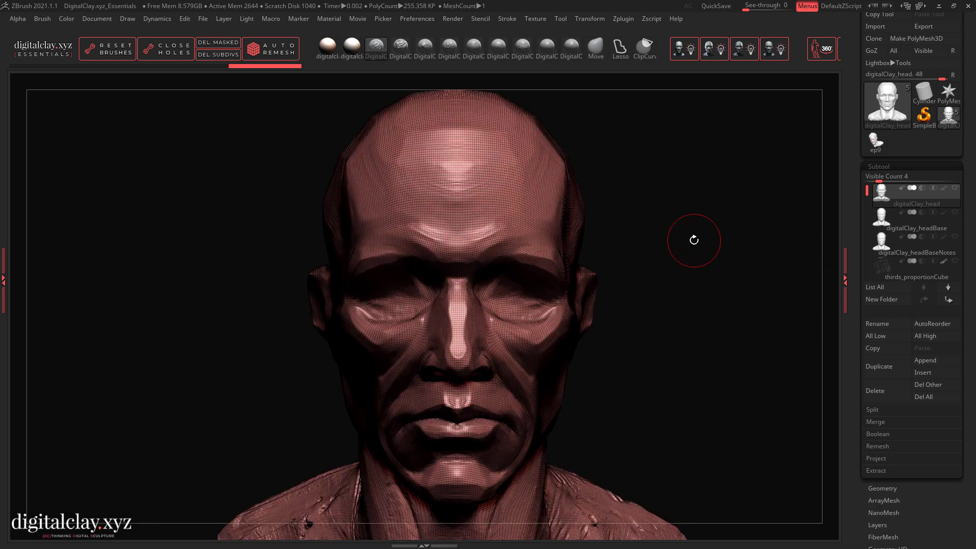
pyautogui.hotkey('shift', 'f')
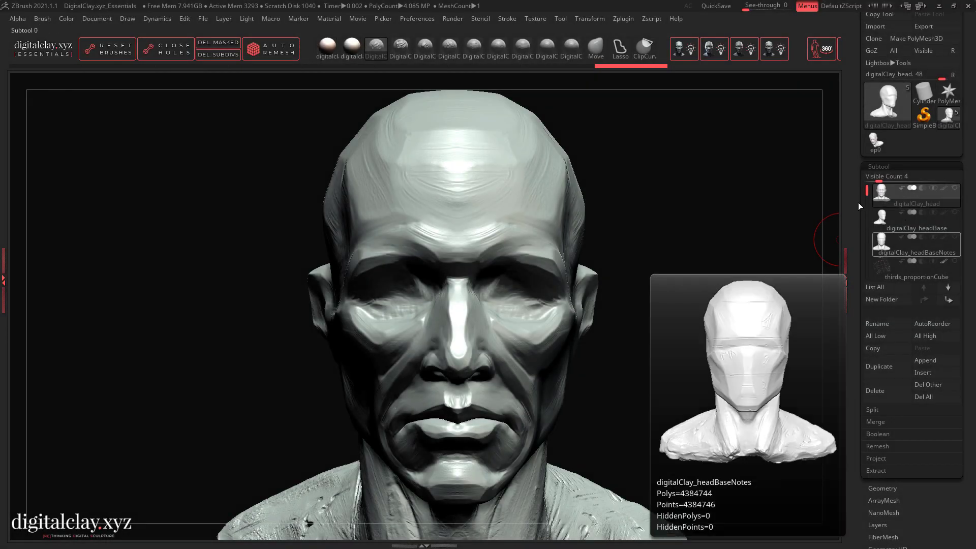
# - Keep digitalClay_head visible with the thirds_proportionCube grid and pick the fifths_proportionCube subtool
pyautogui.moveTo(867, 191)
pyautogui.mouseDown()
pyautogui.moveTo(863, 216)
pyautogui.moveTo(867, 189)
pyautogui.mouseUp()
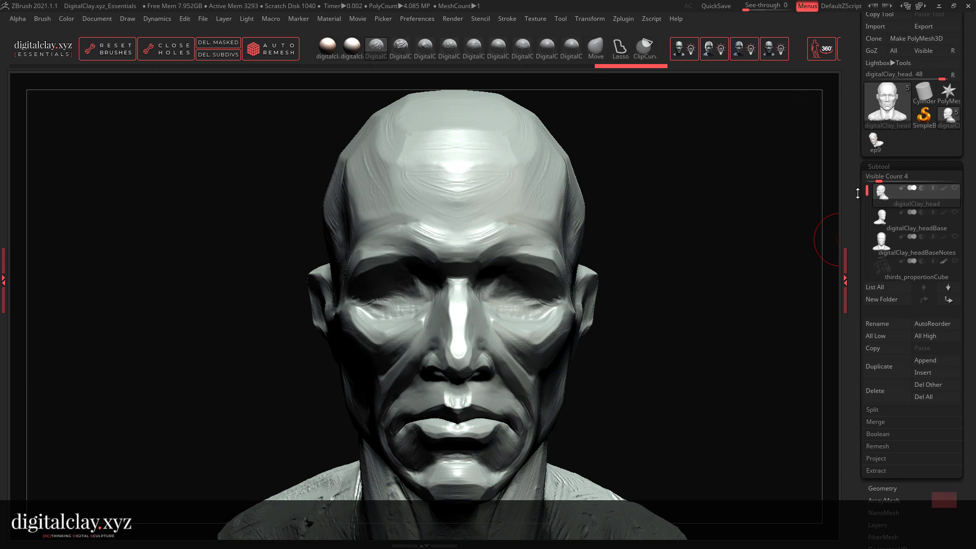
pyautogui.click(955, 191)
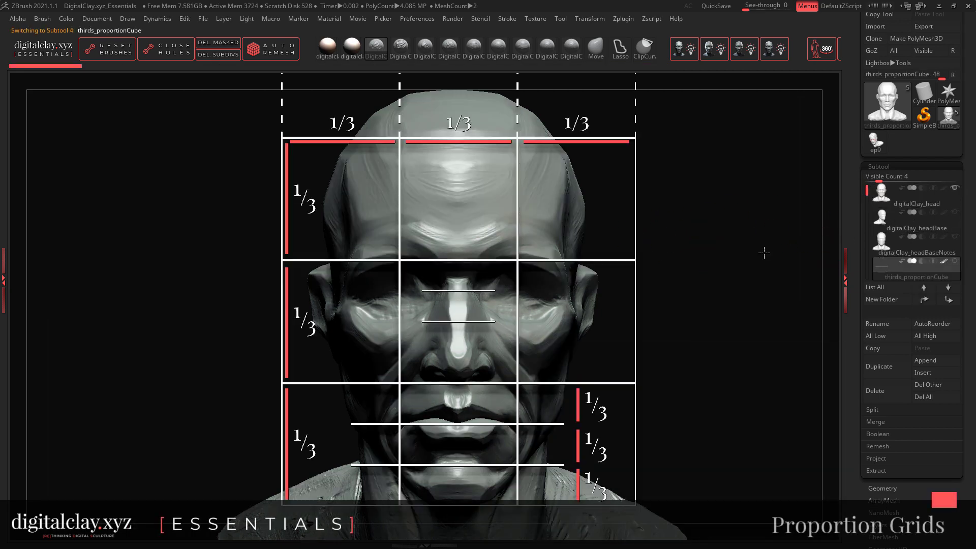
pyautogui.scroll(-2, 953, 257)
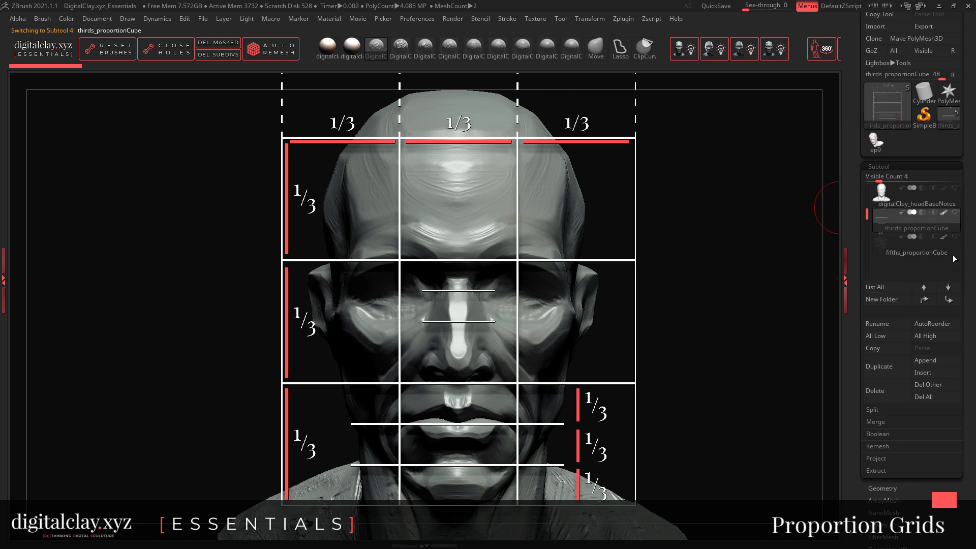
pyautogui.click(945, 252)
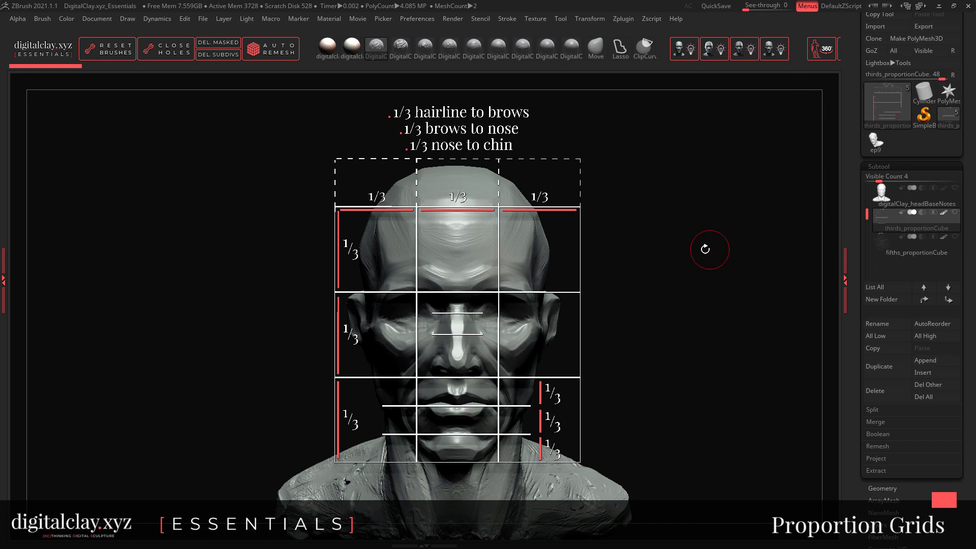
# - Examine how the thirds_proportionCube grid divides the head in front and side views
pyautogui.moveTo(705, 249); pyautogui.dragTo(739, 246)
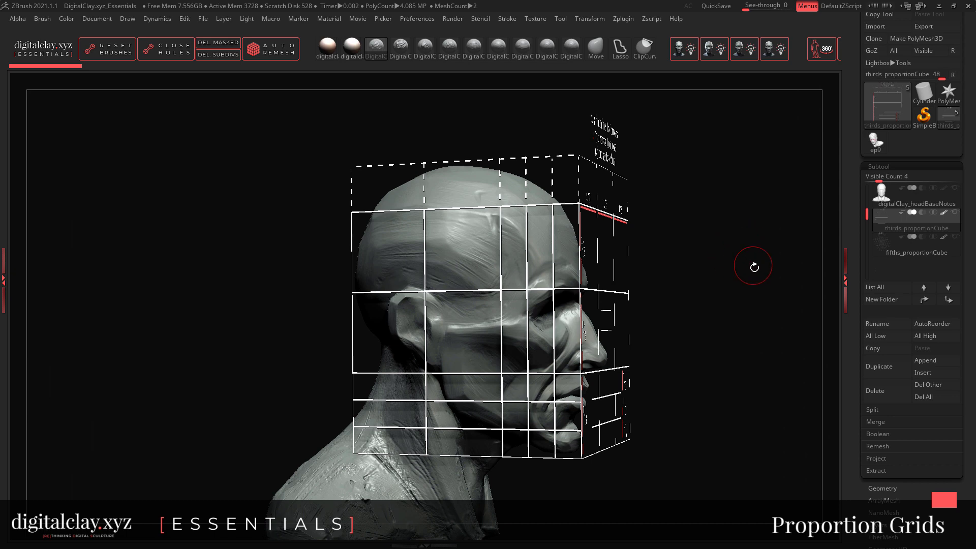
pyautogui.keyDown('shift'); pyautogui.moveTo(753, 266); pyautogui.dragTo(589, 193); pyautogui.keyUp('shift')
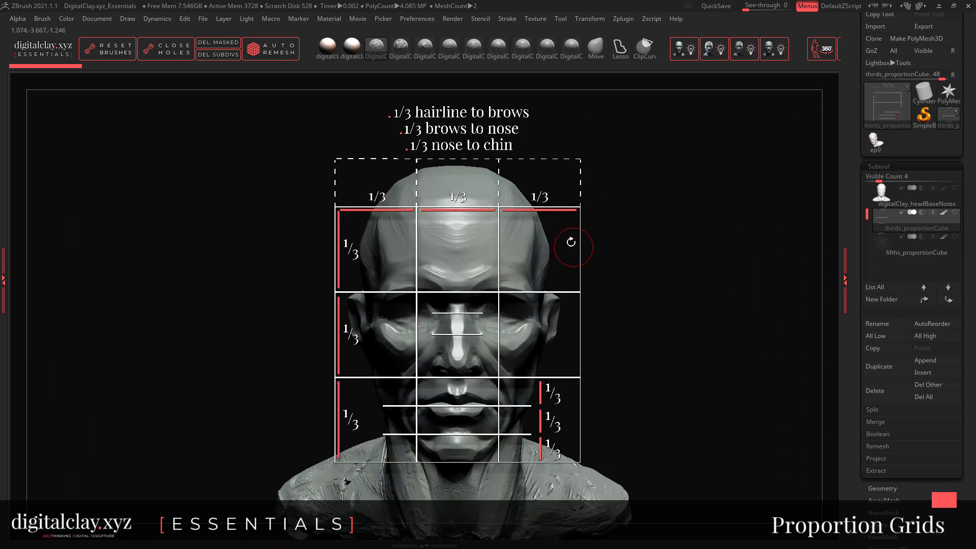
pyautogui.moveTo(593, 254); pyautogui.dragTo(694, 241)
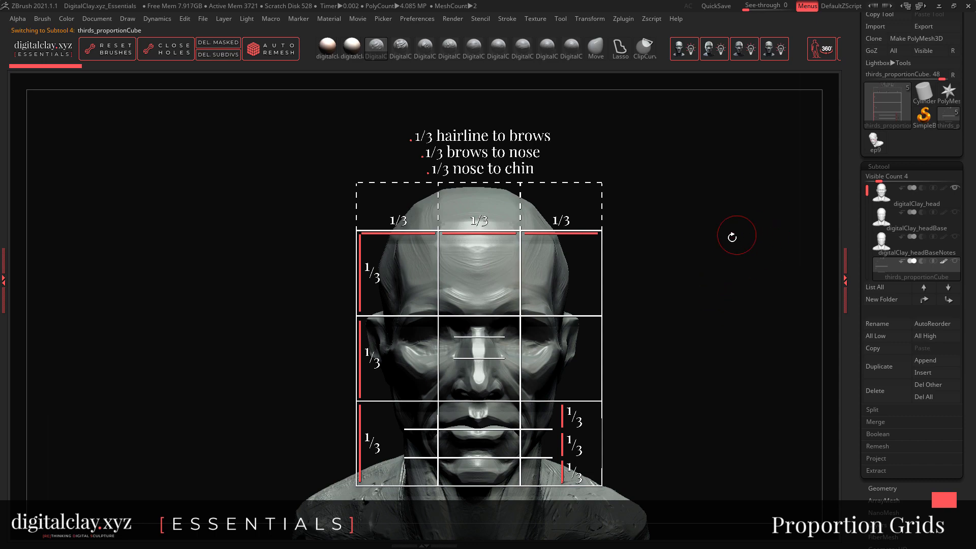
pyautogui.moveTo(721, 303)
pyautogui.mouseDown()
pyautogui.moveTo(697, 294)
pyautogui.moveTo(740, 289)
pyautogui.moveTo(727, 300)
pyautogui.mouseUp()
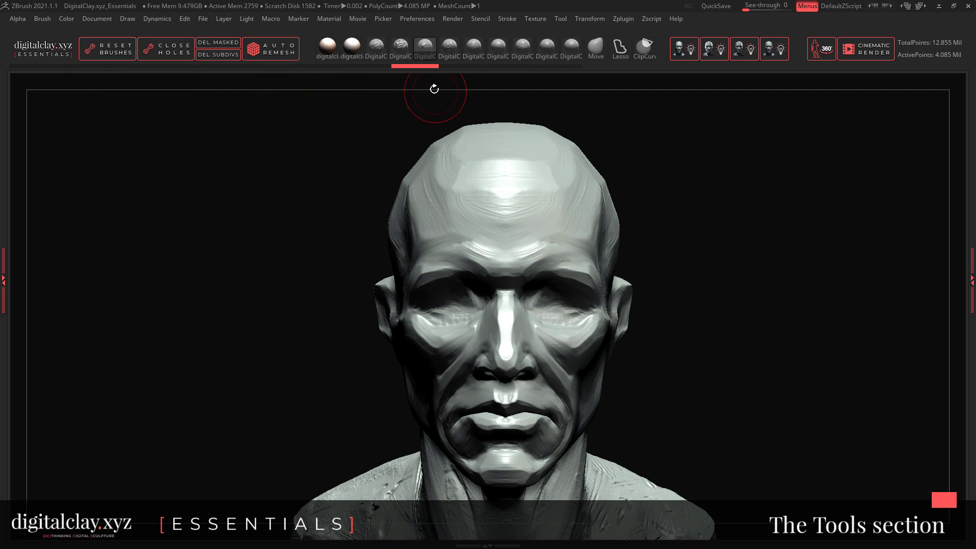
# - Sculpt raised, blotchy clay strokes across the forehead, the temple and the side of the skull
pyautogui.click(441, 57)
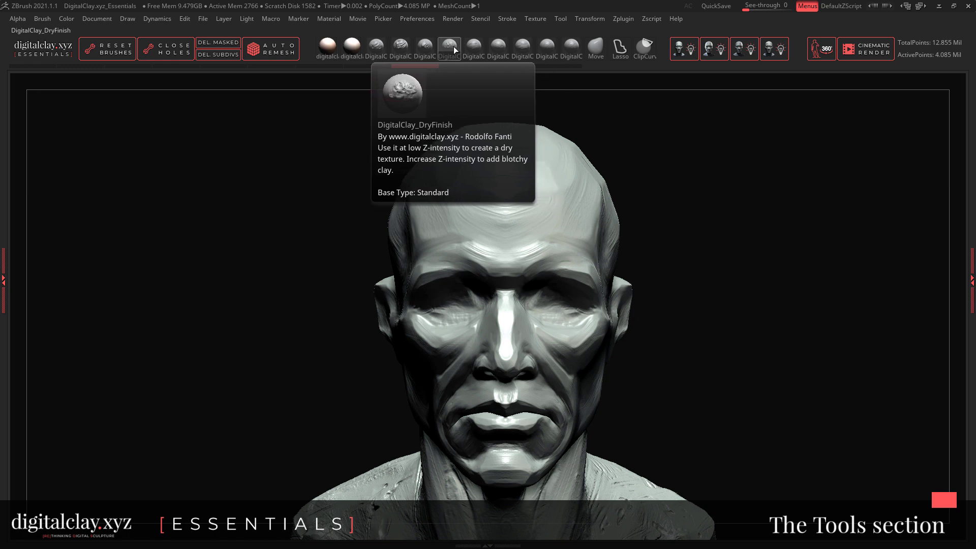
pyautogui.moveTo(491, 184)
pyautogui.mouseDown()
pyautogui.moveTo(527, 175)
pyautogui.moveTo(509, 216)
pyautogui.moveTo(451, 176)
pyautogui.moveTo(432, 244)
pyautogui.mouseUp()
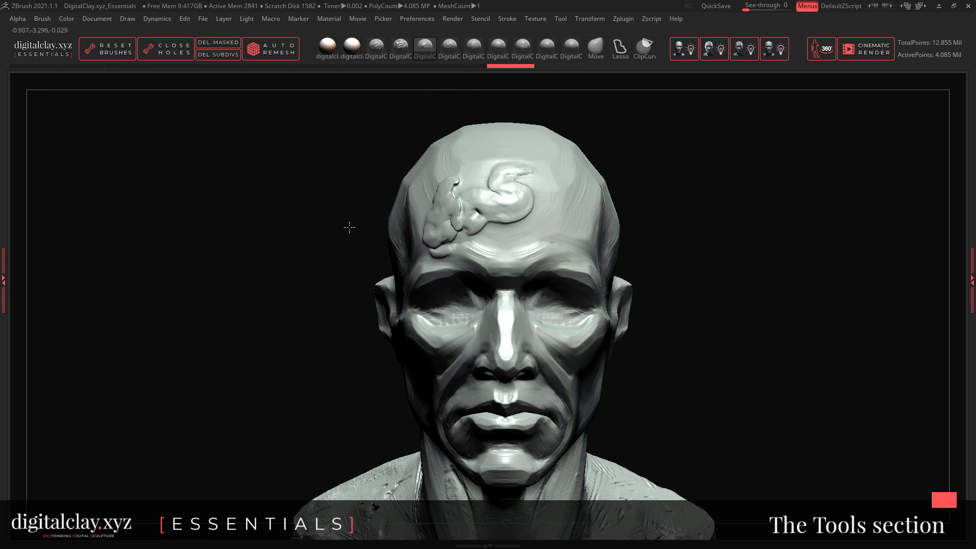
pyautogui.moveTo(349, 227)
pyautogui.mouseDown()
pyautogui.moveTo(402, 219)
pyautogui.moveTo(406, 249)
pyautogui.moveTo(381, 280)
pyautogui.moveTo(347, 190)
pyautogui.mouseUp()
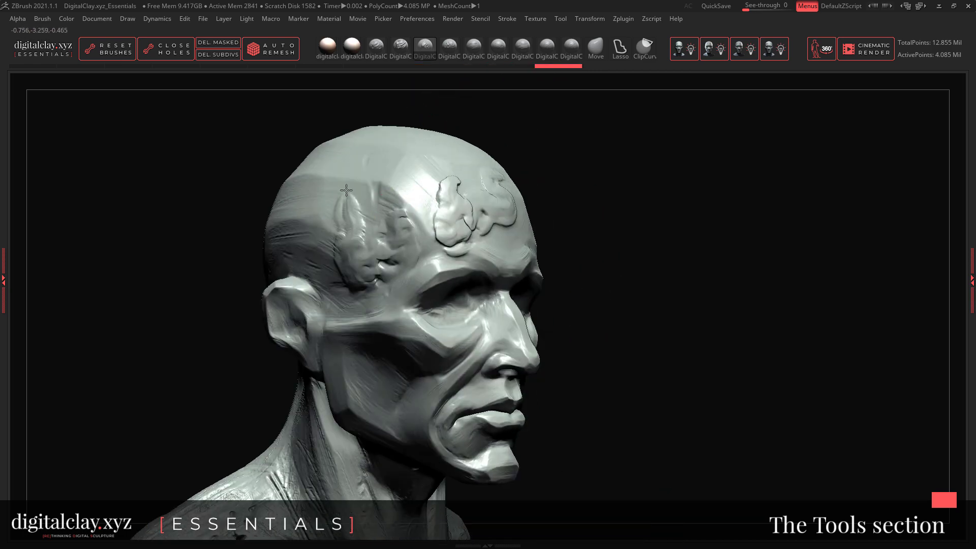
pyautogui.press('space')
pyautogui.moveTo(364, 238)
pyautogui.mouseDown()
pyautogui.moveTo(375, 238)
pyautogui.moveTo(351, 238)
pyautogui.mouseUp()
pyautogui.click(744, 48)
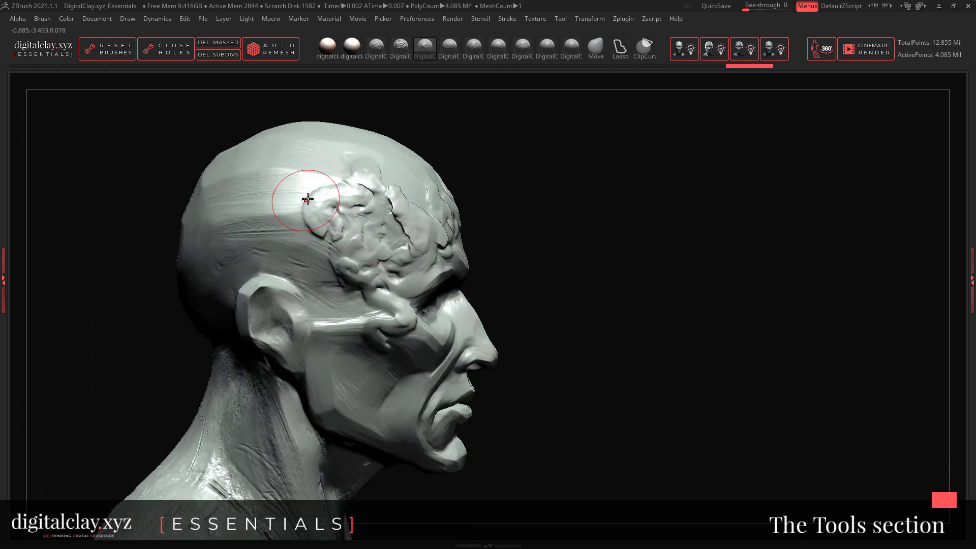
pyautogui.moveTo(312, 201)
pyautogui.mouseDown()
pyautogui.moveTo(284, 203)
pyautogui.moveTo(294, 254)
pyautogui.moveTo(239, 193)
pyautogui.mouseUp()
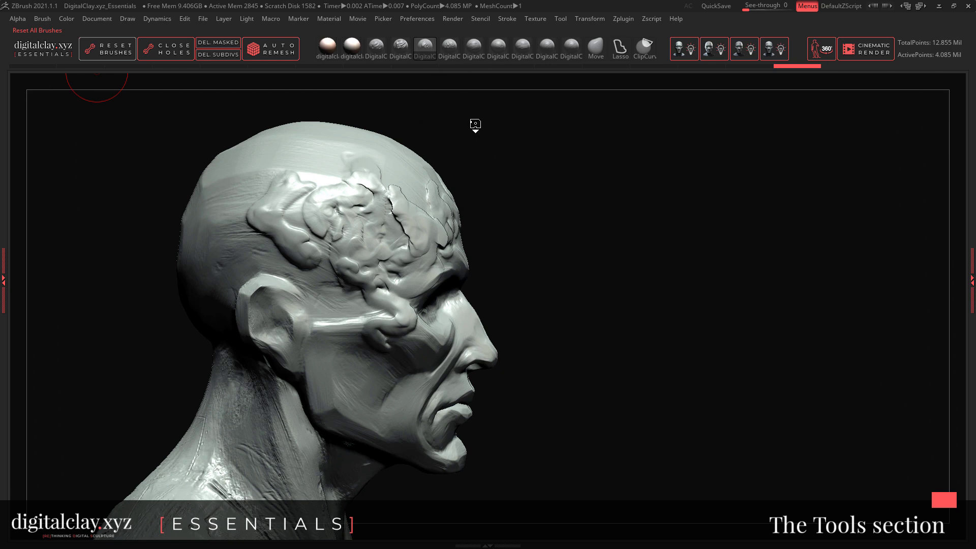
# - Undo the clay strokes and mask a patch on the side of the skull with the Lasso
pyautogui.keyDown('shift'); pyautogui.moveTo(514, 146); pyautogui.dragTo(168, 104); pyautogui.keyUp('shift')
pyautogui.moveTo(629, 159); pyautogui.dragTo(295, 216)
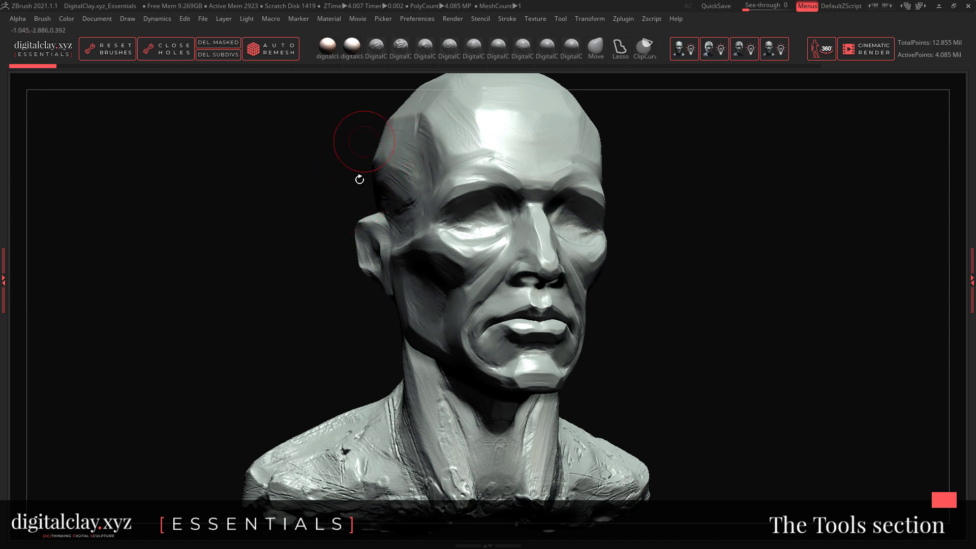
pyautogui.moveTo(312, 272)
pyautogui.mouseDown()
pyautogui.moveTo(327, 244)
pyautogui.moveTo(327, 210)
pyautogui.moveTo(312, 218)
pyautogui.moveTo(333, 253)
pyautogui.moveTo(319, 259)
pyautogui.mouseUp()
pyautogui.moveTo(294, 209); pyautogui.dragTo(310, 212)
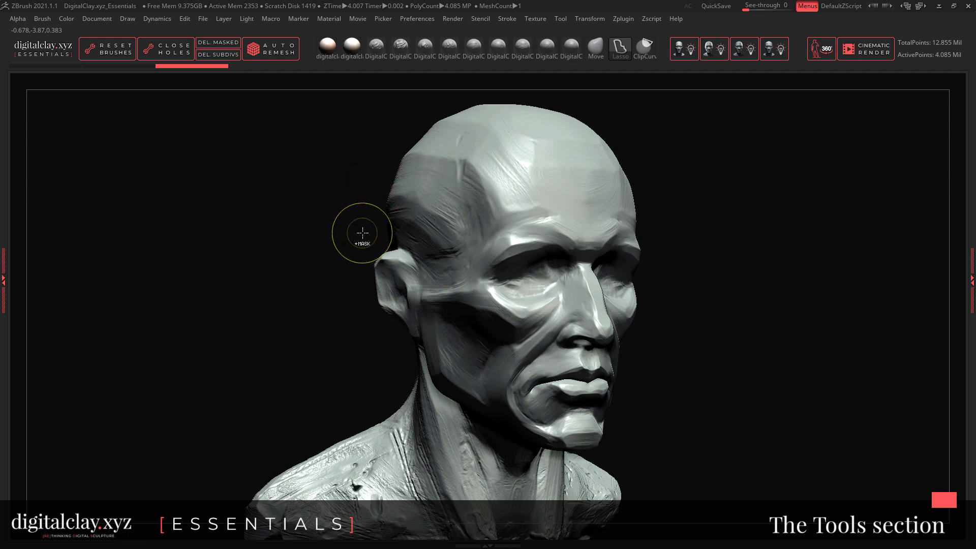
pyautogui.keyDown('ctrl'); pyautogui.moveTo(388, 147); pyautogui.dragTo(391, 234); pyautogui.keyUp('ctrl')
pyautogui.moveTo(268, 246); pyautogui.dragTo(327, 159)
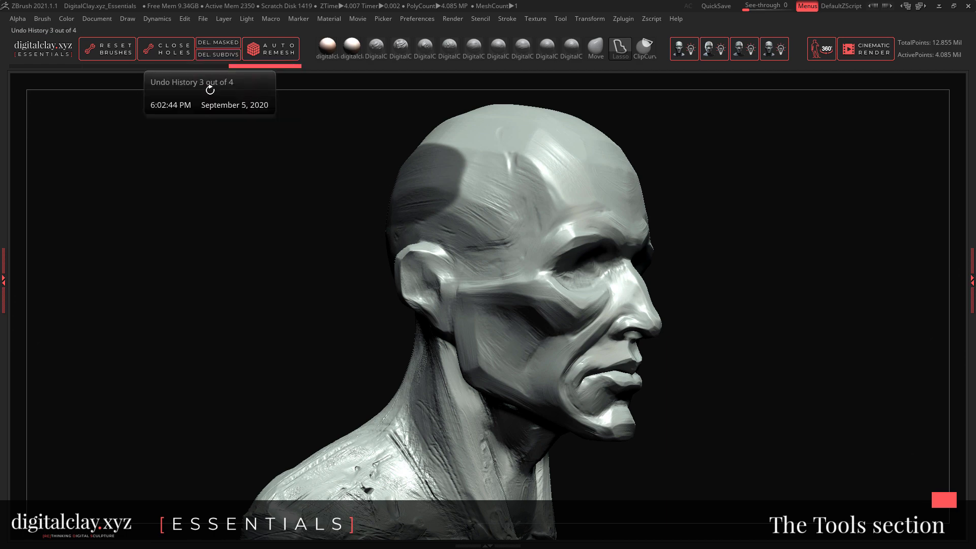
# - Delete the masked area from the side of the skull and close the resulting hole
pyautogui.moveTo(364, 216); pyautogui.dragTo(338, 191)
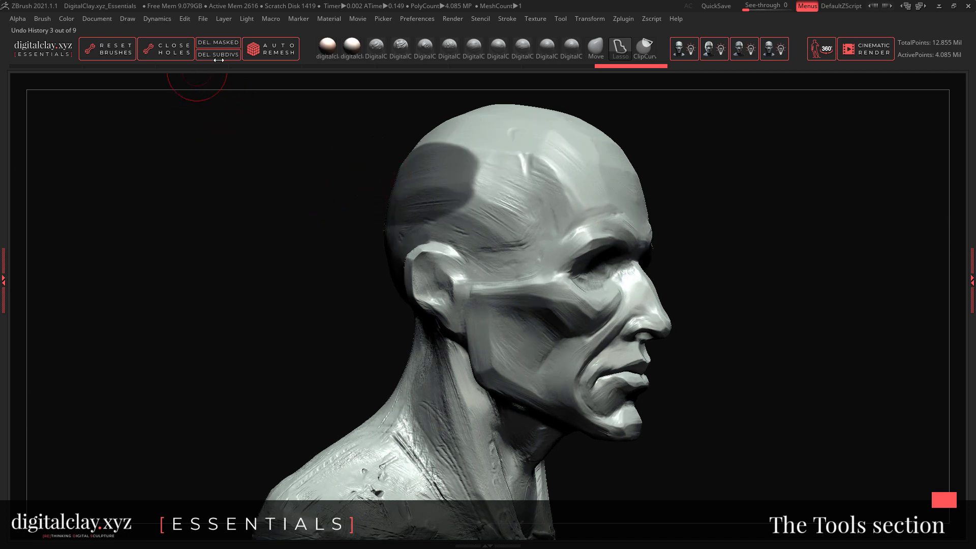
pyautogui.click(219, 42)
pyautogui.moveTo(332, 205)
pyautogui.mouseDown()
pyautogui.moveTo(357, 203)
pyautogui.moveTo(276, 213)
pyautogui.moveTo(319, 209)
pyautogui.moveTo(316, 194)
pyautogui.moveTo(363, 196)
pyautogui.moveTo(311, 199)
pyautogui.moveTo(329, 185)
pyautogui.moveTo(344, 212)
pyautogui.moveTo(376, 196)
pyautogui.moveTo(198, 142)
pyautogui.mouseUp()
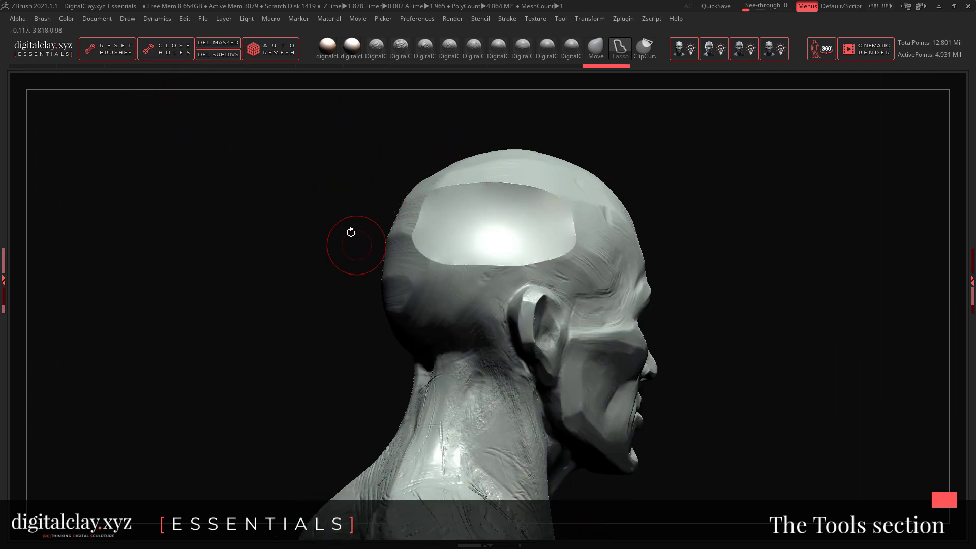
# - Examine the filled patch on the side of the skull from several angles, with its wireframe and polygroups displayed
pyautogui.moveTo(338, 185)
pyautogui.mouseDown()
pyautogui.moveTo(309, 185)
pyautogui.moveTo(344, 191)
pyautogui.moveTo(331, 189)
pyautogui.mouseUp()
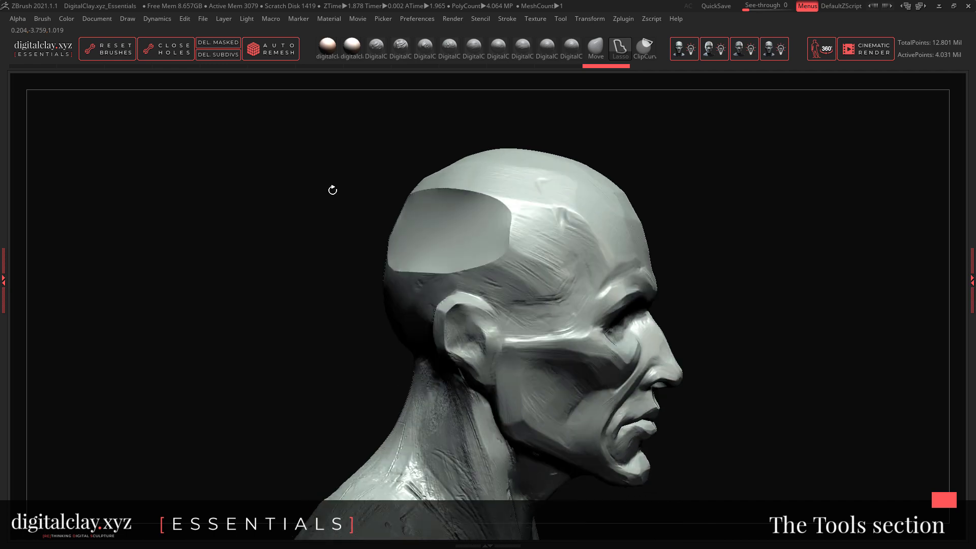
pyautogui.moveTo(370, 163); pyautogui.dragTo(301, 113)
pyautogui.moveTo(338, 160); pyautogui.dragTo(721, 167)
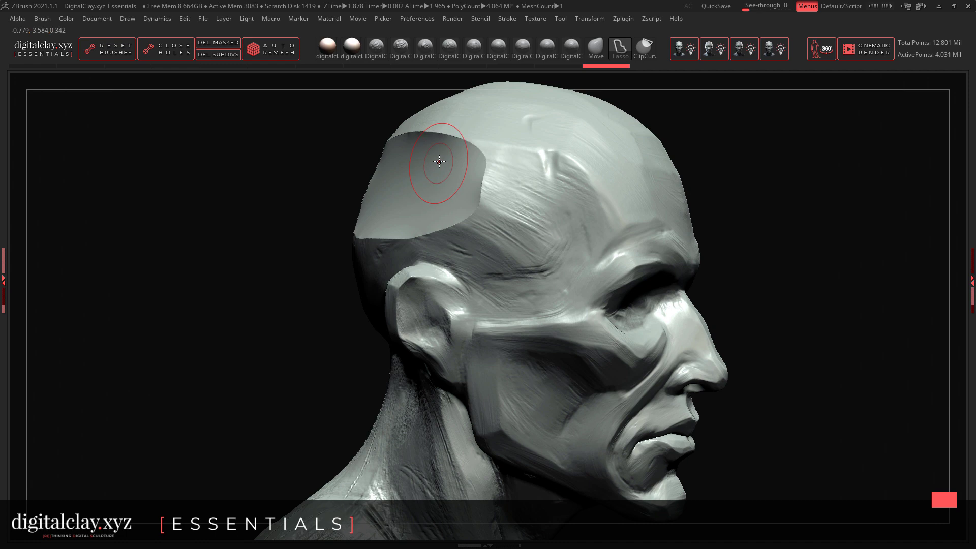
pyautogui.hotkey('shift', 'f')
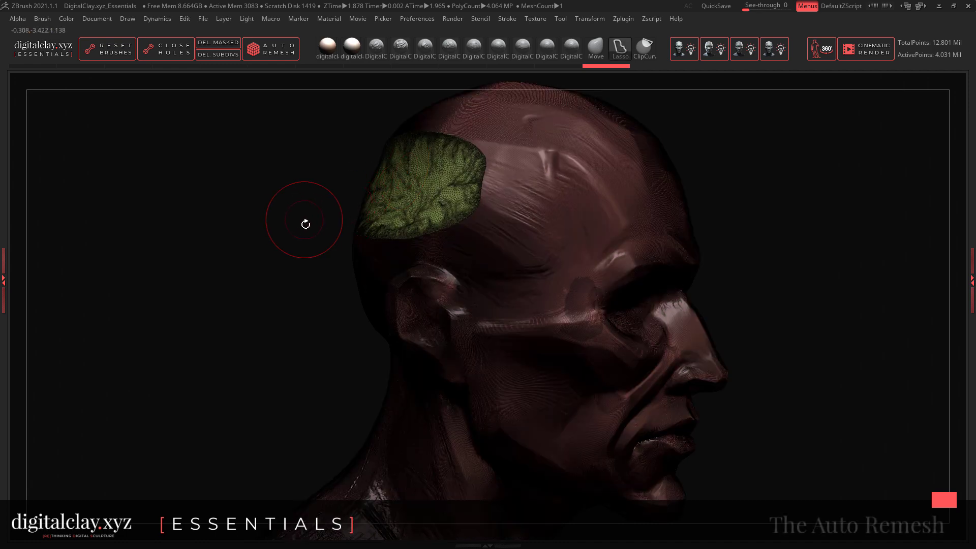
pyautogui.moveTo(305, 220); pyautogui.dragTo(614, 112)
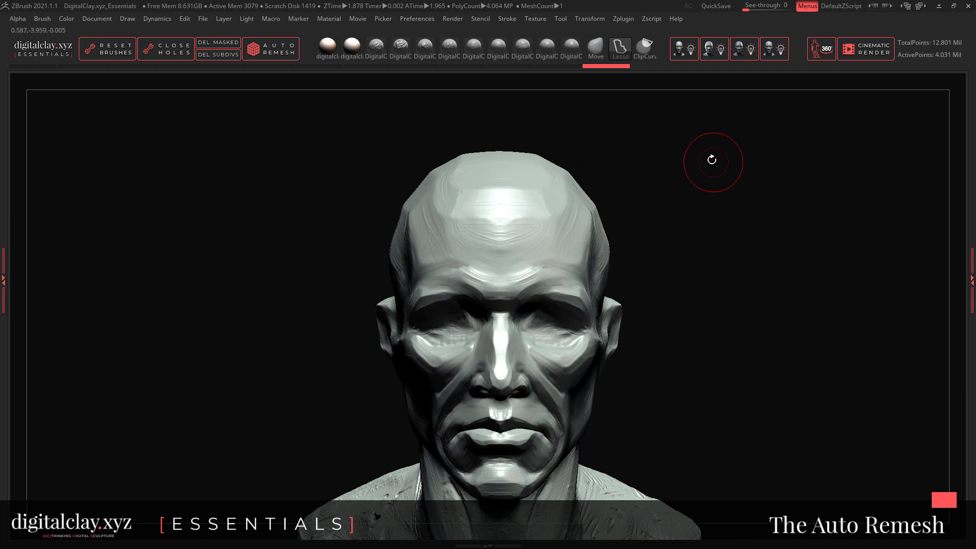
# - Run Auto Remesh on the digitalClay_head subtool and dismiss its messages
pyautogui.moveTo(712, 159)
pyautogui.mouseDown()
pyautogui.moveTo(723, 188)
pyautogui.moveTo(736, 181)
pyautogui.mouseUp()
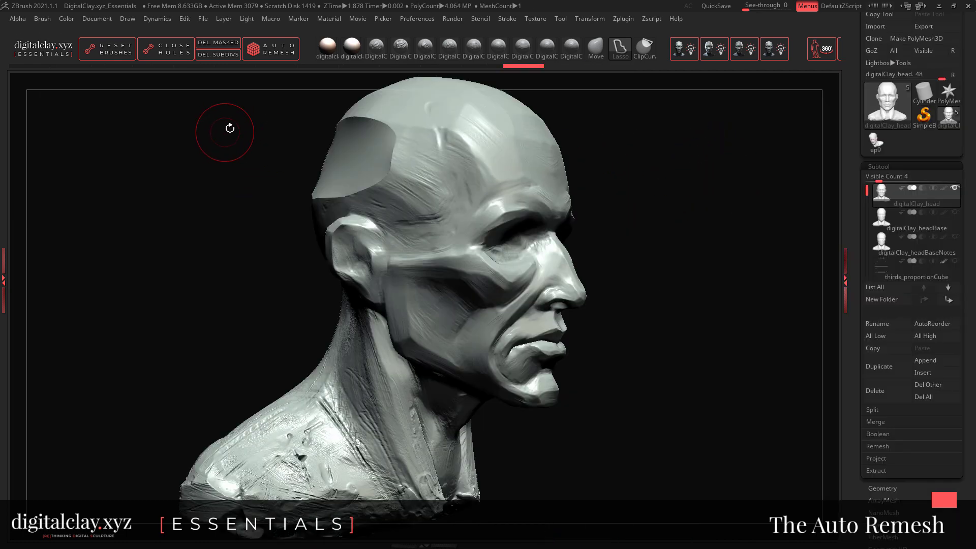
pyautogui.click(276, 50)
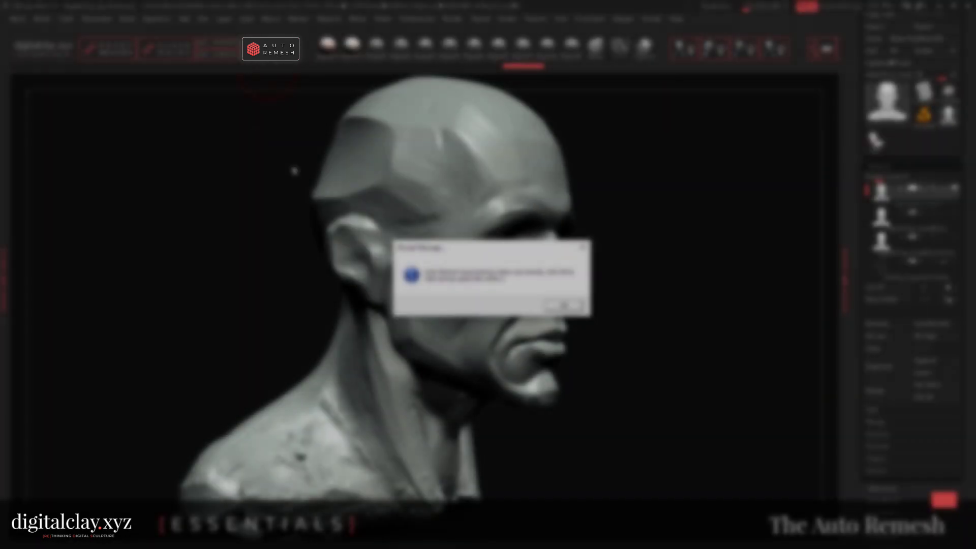
pyautogui.click(564, 306)
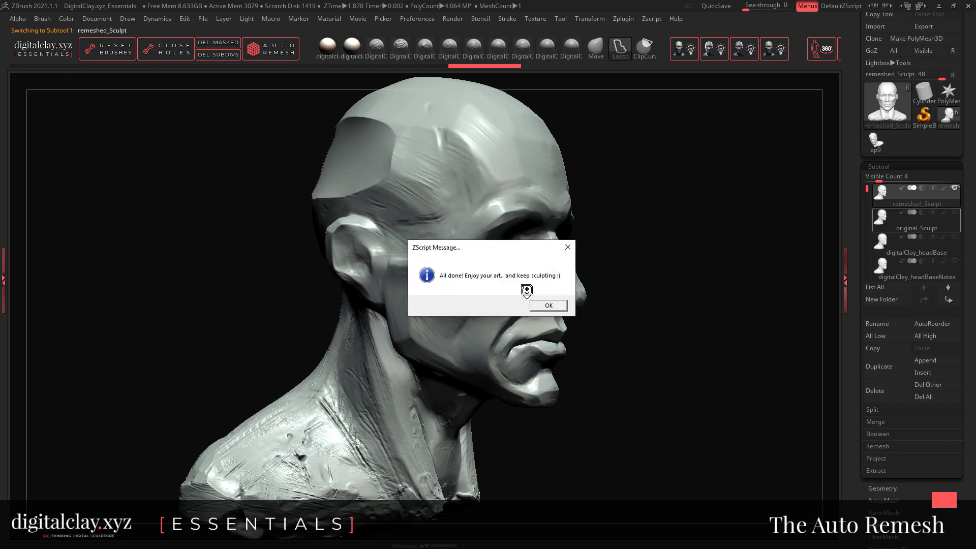
pyautogui.click(542, 306)
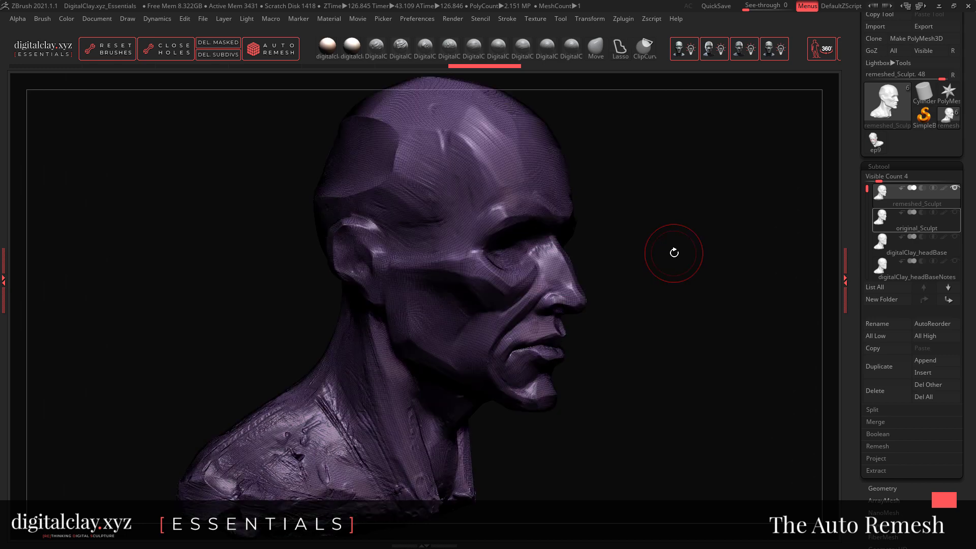
# - Compare the wireframes of the remeshed_Sculpt and original_Sculpt subtools, including the remeshed head at a lower subdivision level
pyautogui.hotkey('shift', 'f')
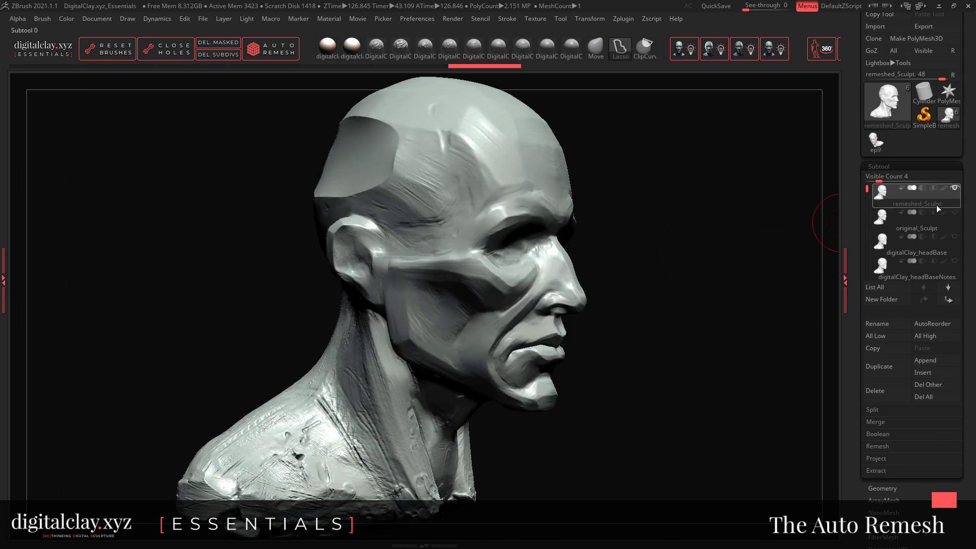
pyautogui.moveTo(950, 205)
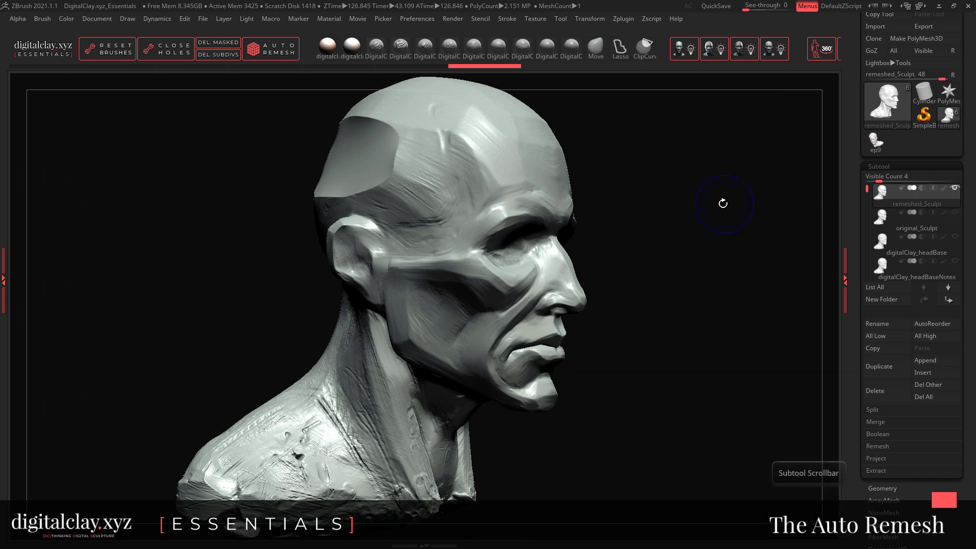
pyautogui.hotkey('shift', 'f')
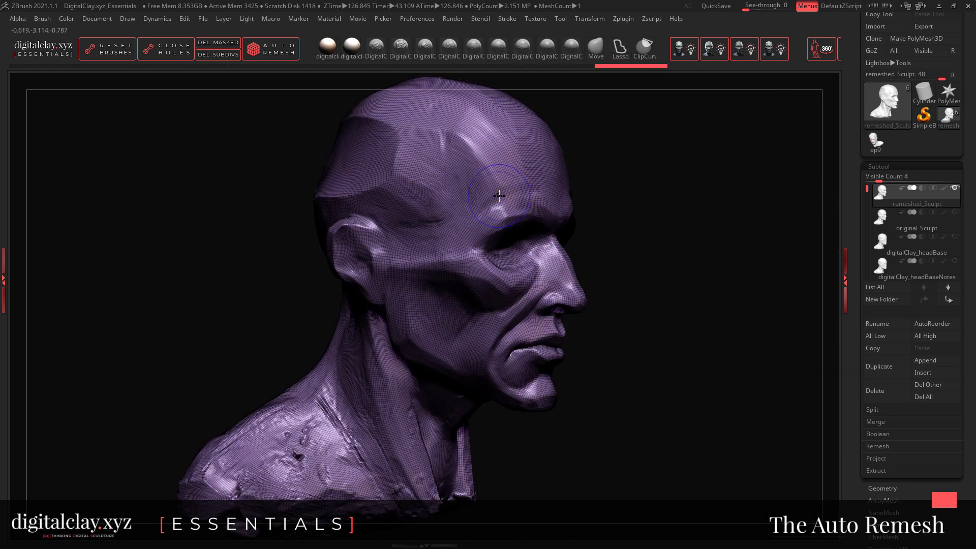
pyautogui.hotkey('shift', 'f')
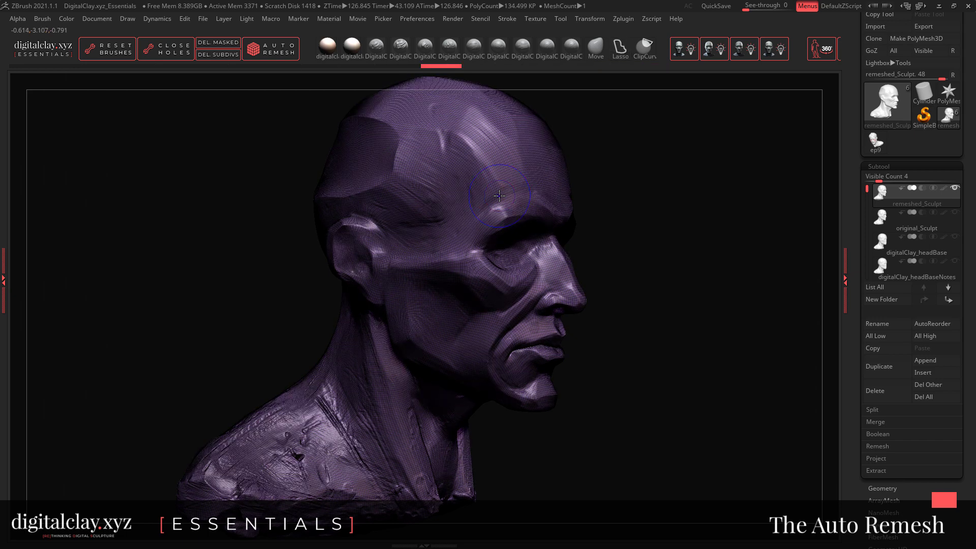
pyautogui.press('d')
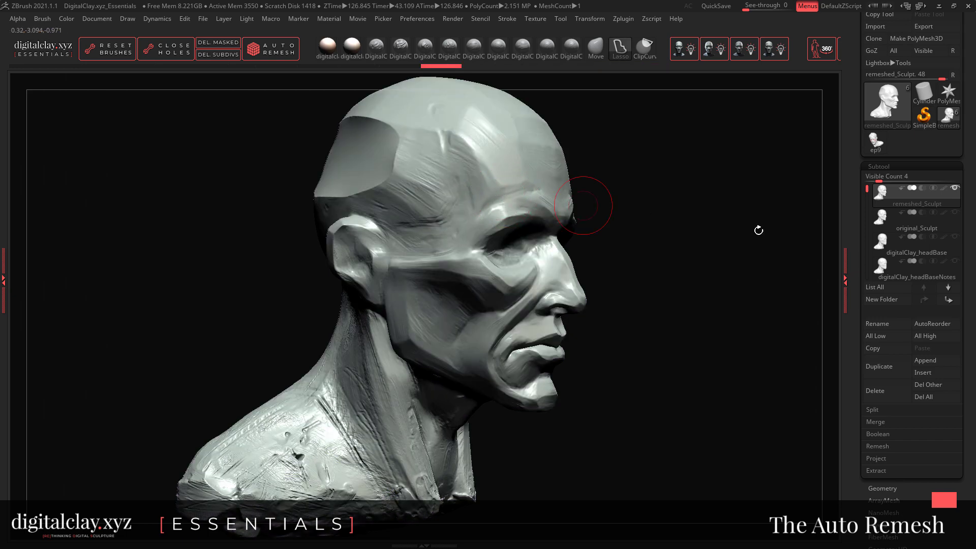
pyautogui.click(914, 227)
pyautogui.hotkey('shift', 'f')
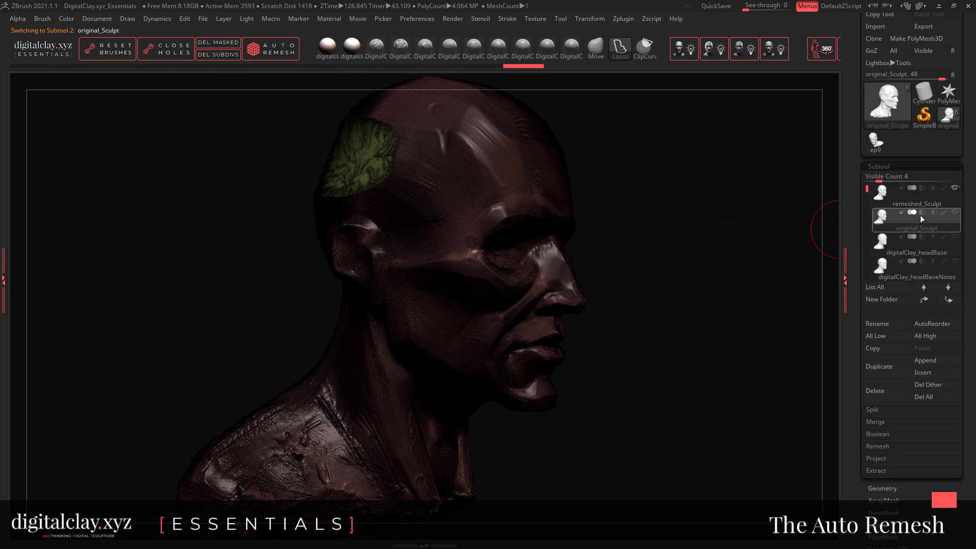
pyautogui.click(919, 203)
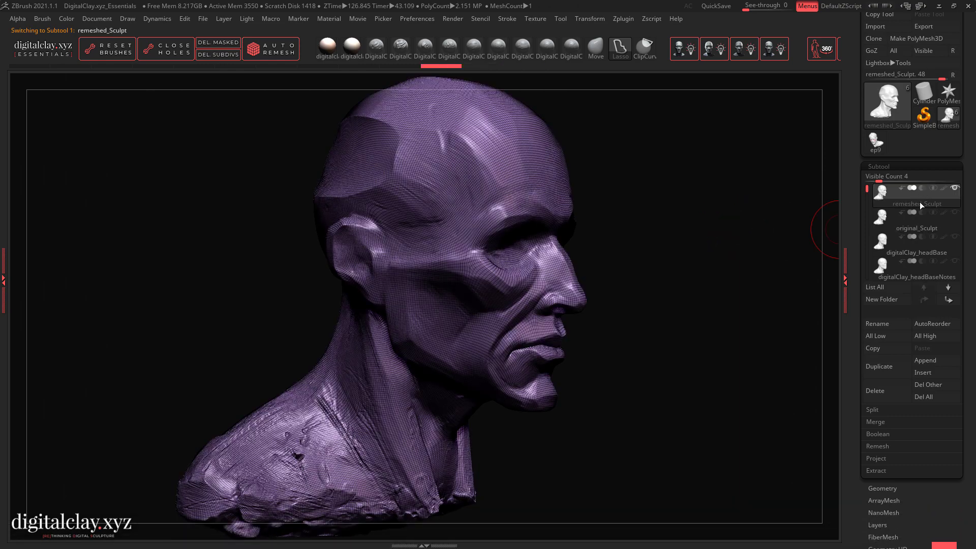
pyautogui.click(907, 225)
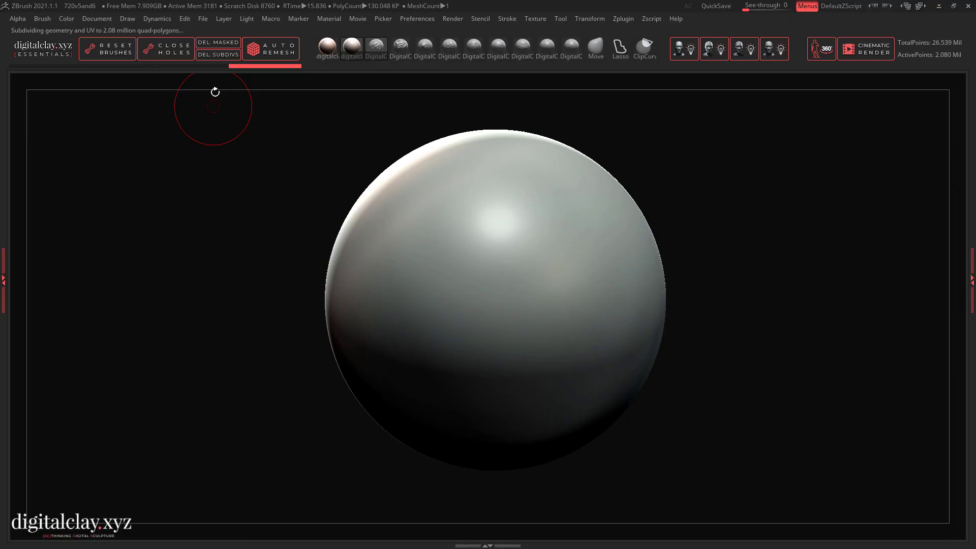
# - Sculpt and render broad, curving clay ridges across the sphere with the first DigitalClay brush, and undo the strokes
pyautogui.moveTo(488, 198)
pyautogui.mouseDown()
pyautogui.moveTo(421, 315)
pyautogui.moveTo(592, 224)
pyautogui.moveTo(550, 305)
pyautogui.moveTo(488, 214)
pyautogui.moveTo(397, 285)
pyautogui.moveTo(505, 193)
pyautogui.moveTo(555, 199)
pyautogui.moveTo(625, 316)
pyautogui.moveTo(560, 356)
pyautogui.moveTo(458, 264)
pyautogui.moveTo(498, 256)
pyautogui.moveTo(569, 386)
pyautogui.mouseUp()
pyautogui.hotkey('shift', 'r')
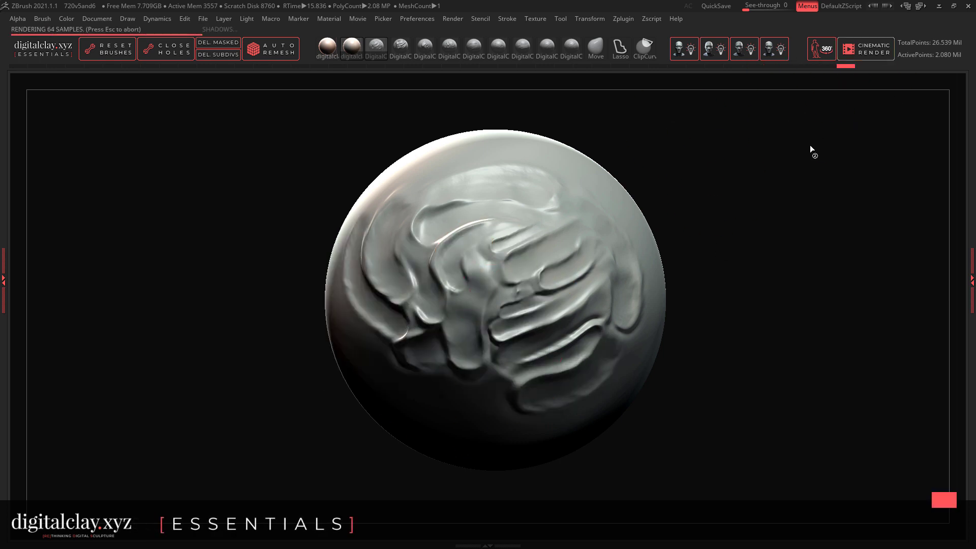
pyautogui.hotkey('ctrl', 'z')
pyautogui.hotkey('ctrl', 'z')
pyautogui.hotkey('ctrl', 'z')
pyautogui.hotkey('ctrl', 'z')
pyautogui.hotkey('ctrl', 'z')
pyautogui.hotkey('ctrl', 'z')
pyautogui.hotkey('ctrl', 'z')
pyautogui.hotkey('ctrl', 'z')
pyautogui.hotkey('ctrl', 'z')
pyautogui.hotkey('ctrl', 'z')
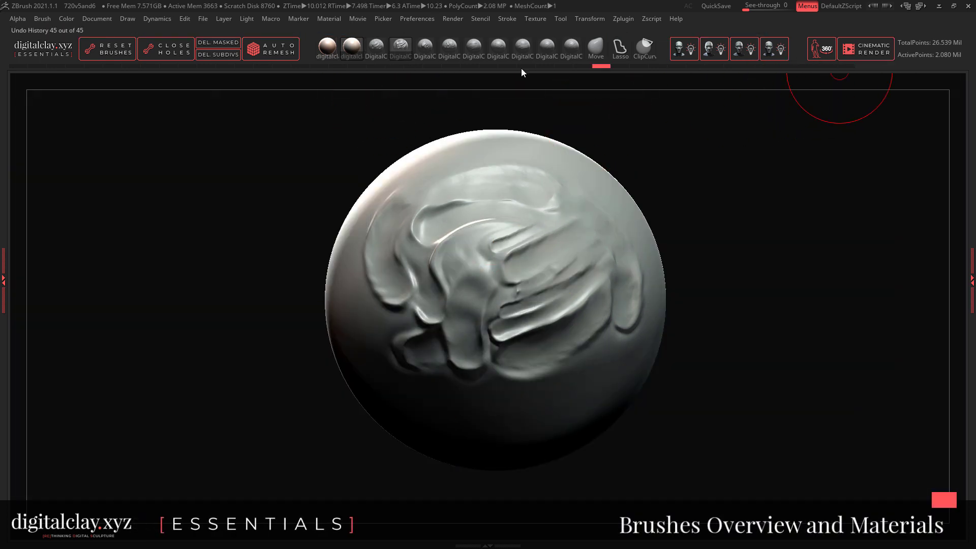
# - Build up thick, swirling overlapping strokes on the sphere with the second DigitalClay brush, and revert to the smooth sphere
pyautogui.moveTo(468, 207)
pyautogui.mouseDown()
pyautogui.moveTo(425, 283)
pyautogui.moveTo(474, 270)
pyautogui.moveTo(447, 305)
pyautogui.mouseUp()
pyautogui.moveTo(584, 204); pyautogui.dragTo(508, 330)
pyautogui.moveTo(386, 213); pyautogui.dragTo(508, 371)
pyautogui.moveTo(605, 275); pyautogui.dragTo(509, 250)
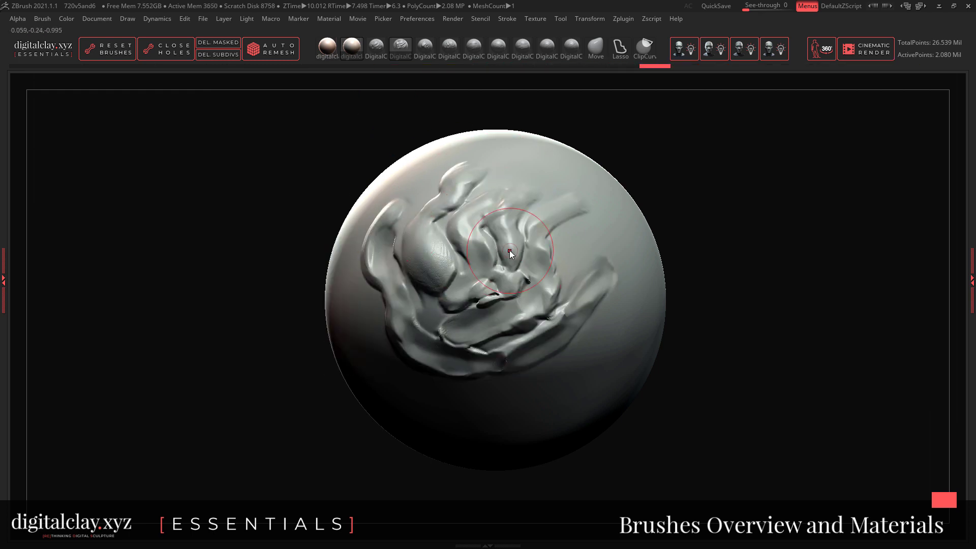
pyautogui.moveTo(488, 193); pyautogui.dragTo(579, 183)
pyautogui.moveTo(478, 305)
pyautogui.mouseDown()
pyautogui.moveTo(606, 235)
pyautogui.moveTo(640, 325)
pyautogui.mouseUp()
pyautogui.moveTo(432, 203); pyautogui.dragTo(427, 285)
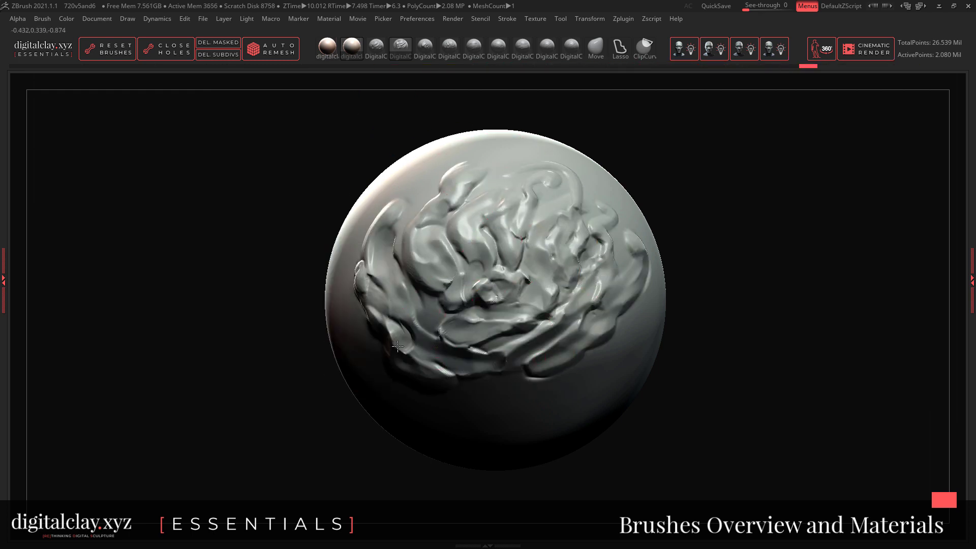
pyautogui.moveTo(371, 264); pyautogui.dragTo(437, 356)
pyautogui.moveTo(463, 219); pyautogui.dragTo(535, 303)
pyautogui.moveTo(915, 66); pyautogui.dragTo(15, 66)
# - Test the third DigitalClay brush with narrow, crumbly strokes around the sphere's front, and step back to the unsculpted sphere
pyautogui.moveTo(458, 224); pyautogui.dragTo(491, 206)
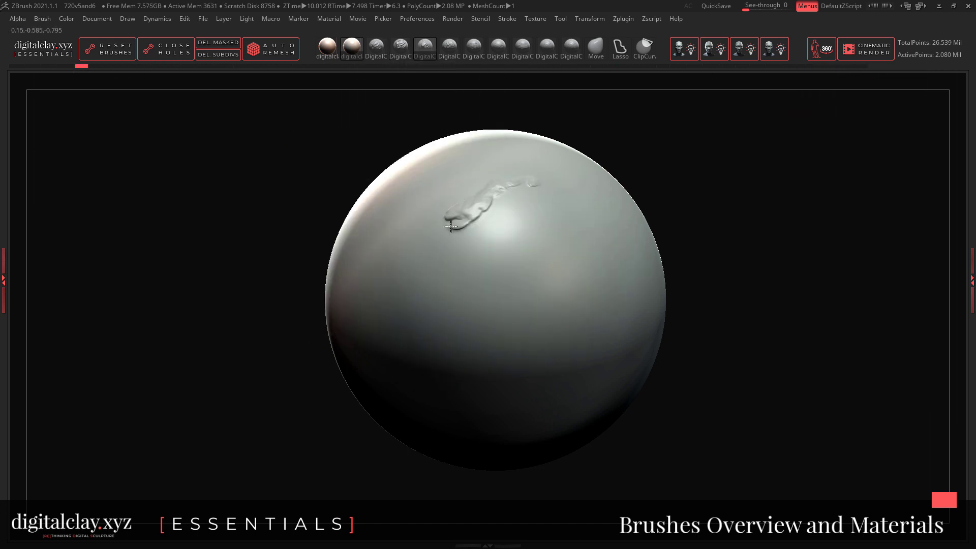
pyautogui.moveTo(488, 239); pyautogui.dragTo(524, 326)
pyautogui.moveTo(413, 239)
pyautogui.mouseDown()
pyautogui.moveTo(527, 218)
pyautogui.moveTo(602, 292)
pyautogui.moveTo(396, 366)
pyautogui.mouseUp()
pyautogui.press('space')
pyautogui.moveTo(544, 172)
pyautogui.mouseDown()
pyautogui.moveTo(582, 207)
pyautogui.moveTo(617, 310)
pyautogui.mouseUp()
pyautogui.moveTo(437, 350); pyautogui.dragTo(569, 376)
pyautogui.moveTo(623, 249); pyautogui.dragTo(618, 346)
pyautogui.moveTo(478, 163); pyautogui.dragTo(411, 211)
pyautogui.moveTo(356, 65); pyautogui.dragTo(153, 65)
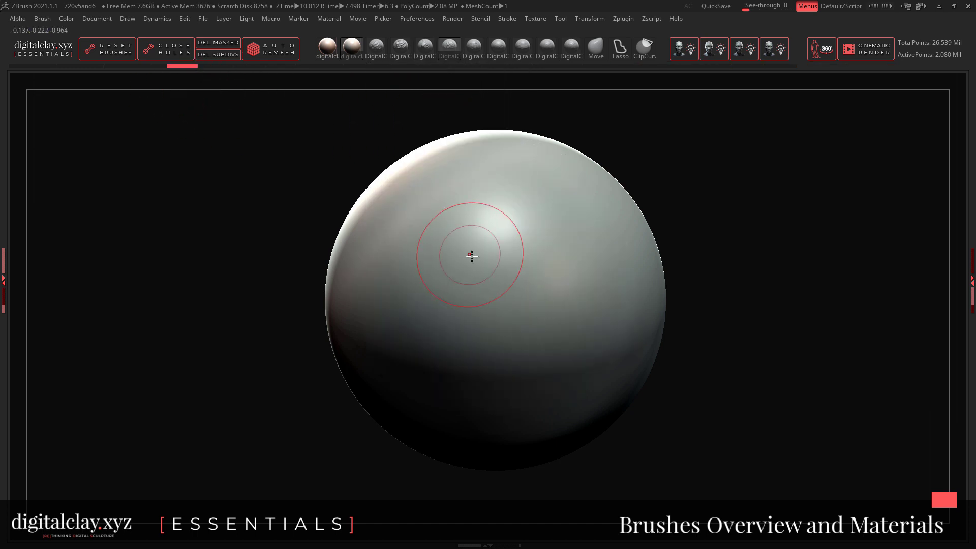
# - Try the fourth DigitalClay brush with curled, rimmed strokes across the middle of the sphere, and revert them
pyautogui.moveTo(468, 255); pyautogui.dragTo(508, 223)
pyautogui.moveTo(447, 239); pyautogui.dragTo(582, 192)
pyautogui.press('space')
pyautogui.click(714, 48)
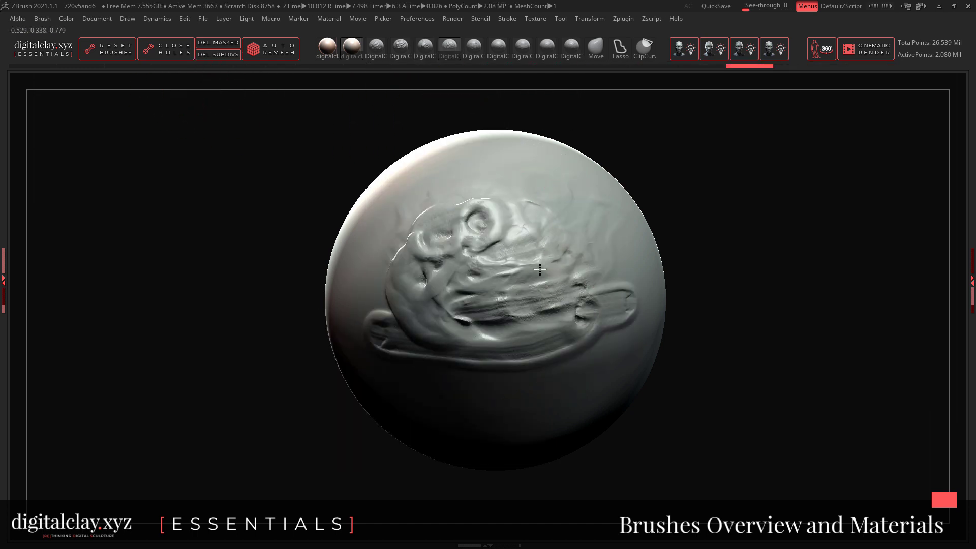
pyautogui.moveTo(407, 228); pyautogui.dragTo(584, 305)
pyautogui.moveTo(458, 331); pyautogui.dragTo(585, 366)
pyautogui.moveTo(414, 65); pyautogui.dragTo(217, 66)
# - Scratch roughly parallel diagonal grooves across the sphere with the fifth DigitalClay brush, and roll back the strokes
pyautogui.click(474, 47)
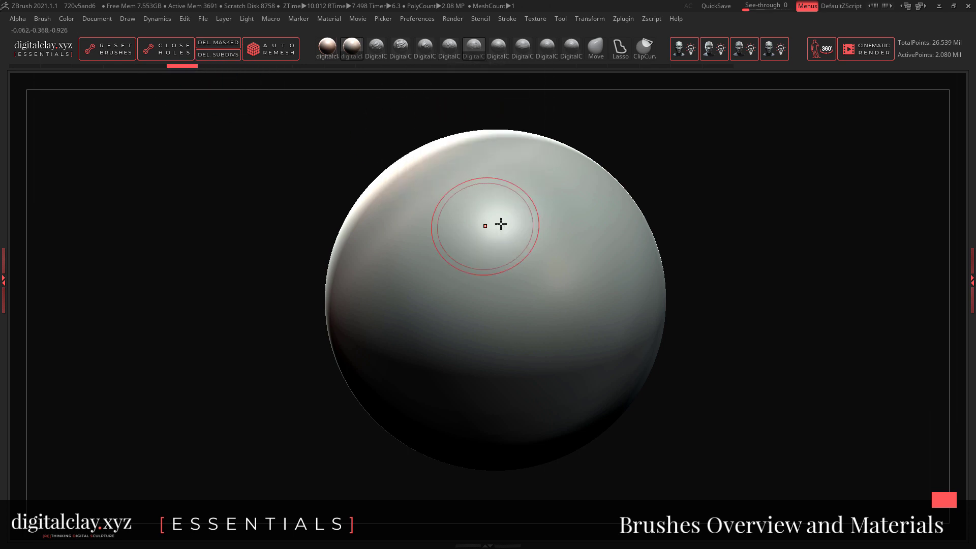
pyautogui.moveTo(402, 285); pyautogui.dragTo(559, 244)
pyautogui.moveTo(397, 264); pyautogui.dragTo(549, 277)
pyautogui.moveTo(458, 318); pyautogui.dragTo(605, 288)
pyautogui.moveTo(397, 350); pyautogui.dragTo(465, 358)
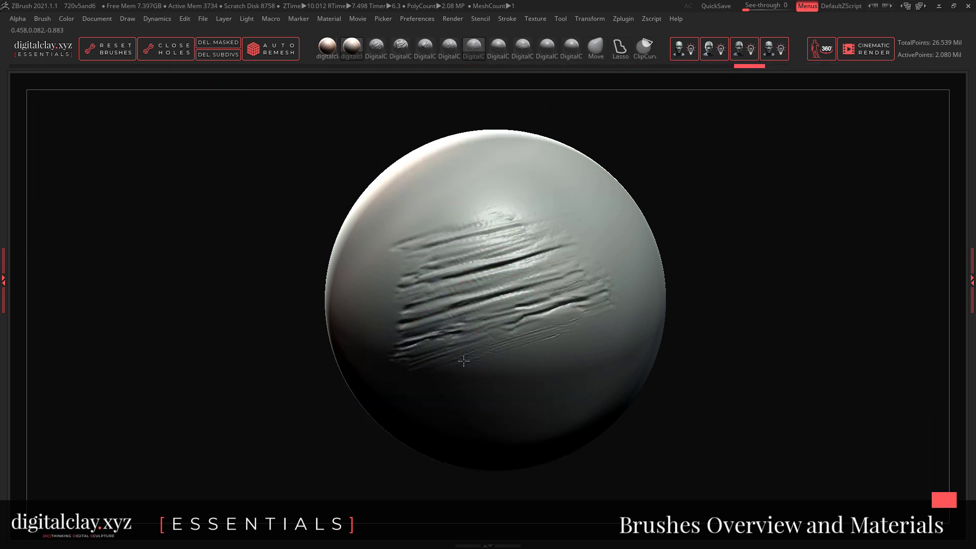
pyautogui.moveTo(356, 294); pyautogui.dragTo(411, 257)
pyautogui.moveTo(345, 320); pyautogui.dragTo(446, 292)
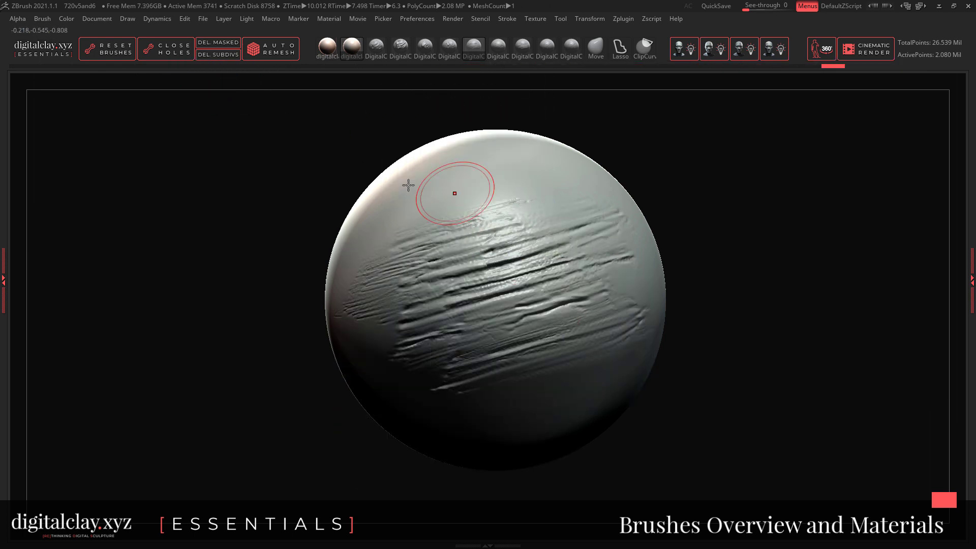
pyautogui.moveTo(244, 66); pyautogui.dragTo(188, 66)
# - Sculpt shallow, chipped strokes across the sphere's centre with the sixth DigitalClay brush, and undo them all
pyautogui.click(498, 47)
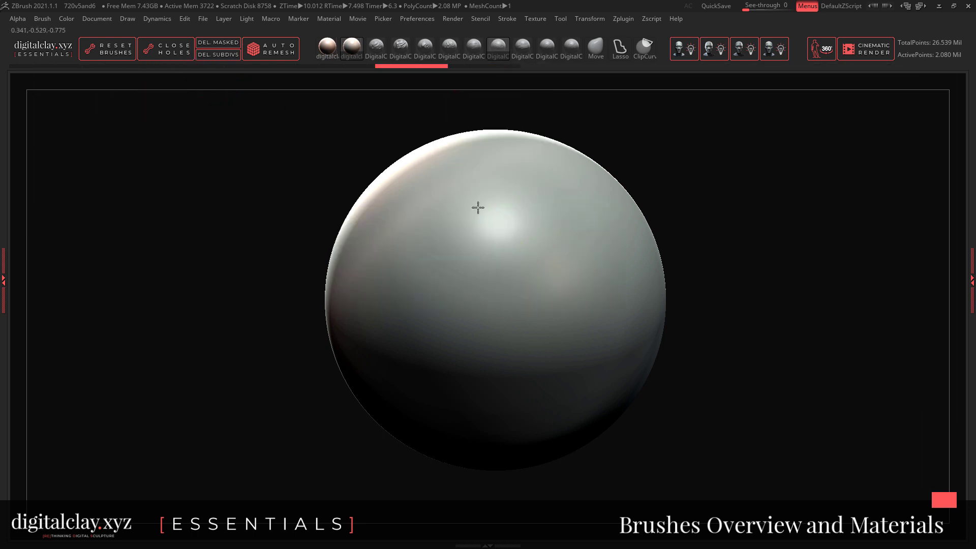
pyautogui.moveTo(401, 284); pyautogui.dragTo(559, 239)
pyautogui.moveTo(396, 310); pyautogui.dragTo(549, 296)
pyautogui.moveTo(402, 350)
pyautogui.mouseDown()
pyautogui.moveTo(544, 336)
pyautogui.moveTo(610, 315)
pyautogui.mouseUp()
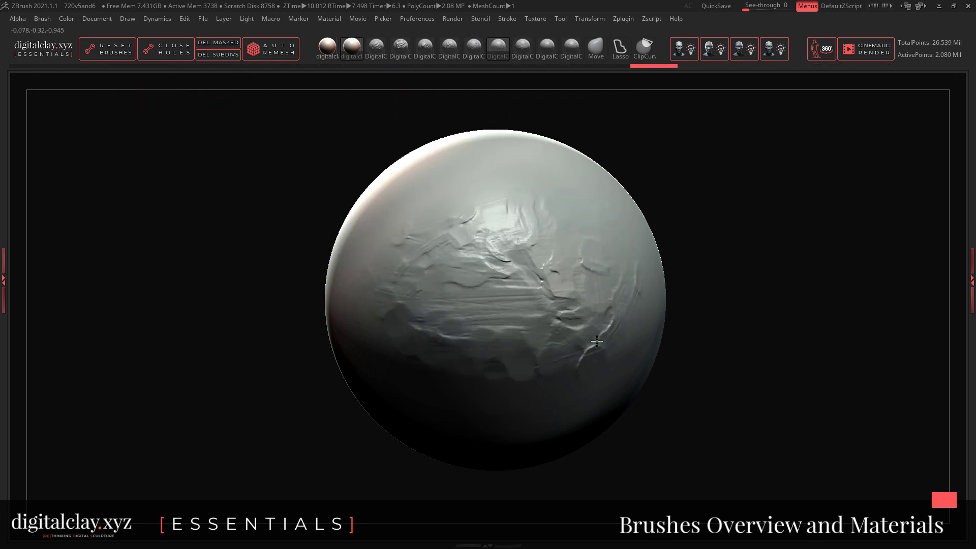
pyautogui.moveTo(564, 366); pyautogui.dragTo(610, 295)
pyautogui.moveTo(366, 274); pyautogui.dragTo(386, 224)
pyautogui.moveTo(843, 66); pyautogui.dragTo(219, 66)
# - Flatten overlapping, streaked planes across the sphere with the seventh DigitalClay brush, and revert these strokes
pyautogui.click(522, 47)
pyautogui.moveTo(355, 254); pyautogui.dragTo(559, 240)
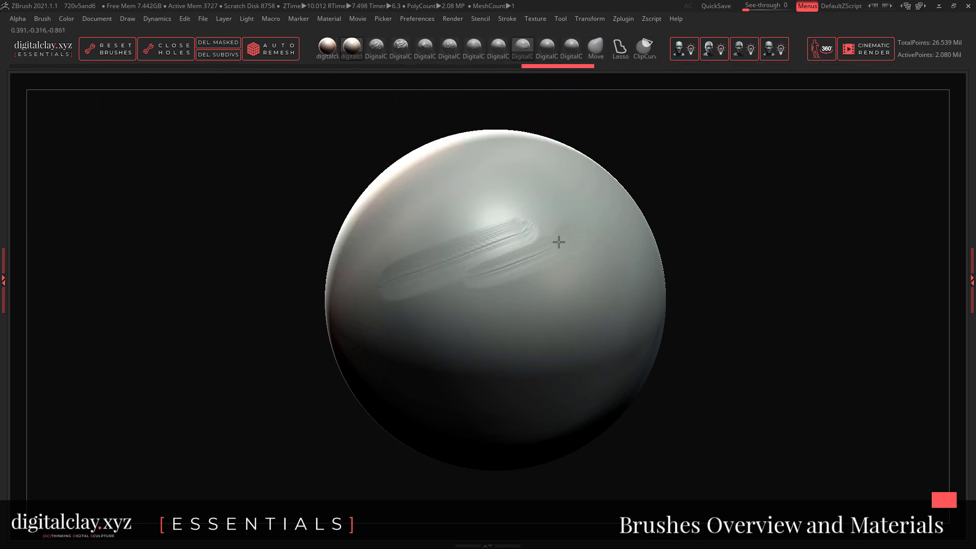
pyautogui.moveTo(397, 285); pyautogui.dragTo(605, 285)
pyautogui.moveTo(386, 242); pyautogui.dragTo(506, 350)
pyautogui.moveTo(406, 318); pyautogui.dragTo(594, 274)
pyautogui.moveTo(412, 264); pyautogui.dragTo(584, 225)
pyautogui.moveTo(554, 356); pyautogui.dragTo(617, 275)
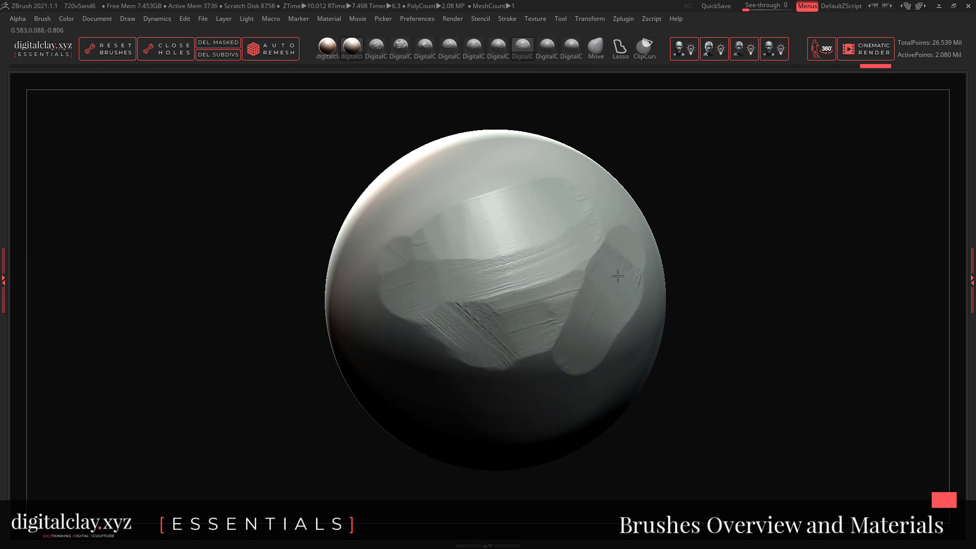
pyautogui.moveTo(427, 295); pyautogui.dragTo(600, 259)
pyautogui.moveTo(394, 351); pyautogui.dragTo(359, 242)
pyautogui.moveTo(245, 65); pyautogui.dragTo(148, 66)
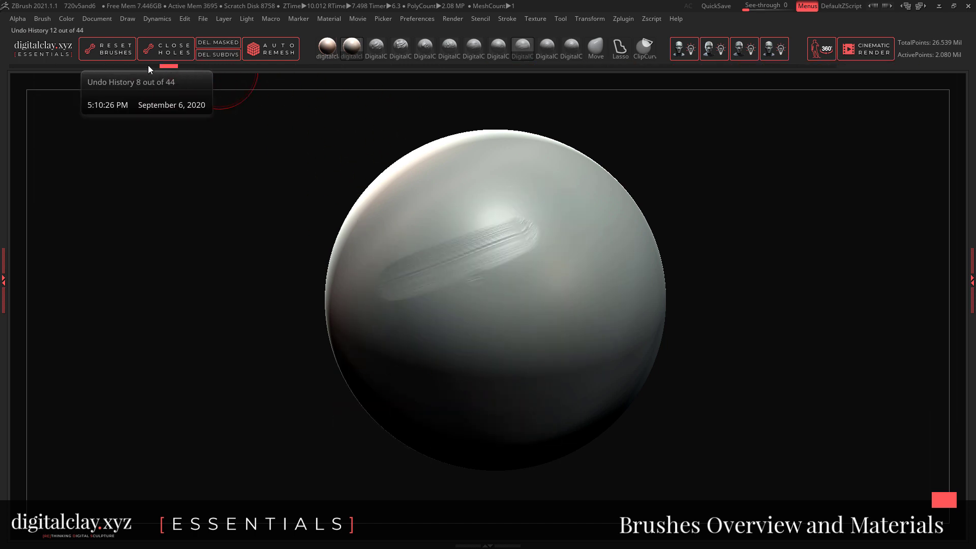
# - Test the eighth DigitalClay brush with back-and-forth strokes across the upper part of the sphere
pyautogui.click(547, 47)
pyautogui.moveTo(422, 219); pyautogui.dragTo(569, 195)
pyautogui.moveTo(407, 248); pyautogui.dragTo(570, 209)
pyautogui.moveTo(417, 219); pyautogui.dragTo(564, 201)
pyautogui.moveTo(404, 238); pyautogui.dragTo(508, 218)
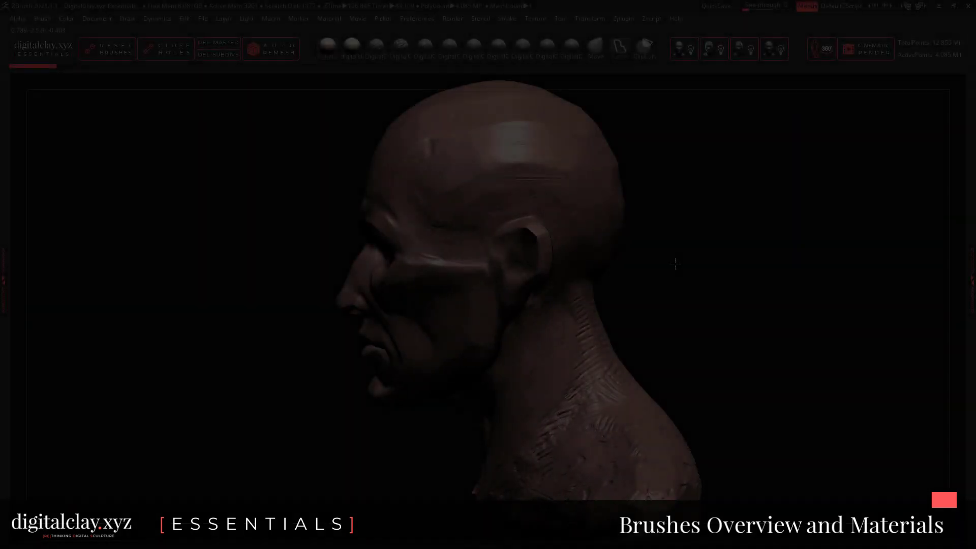
# - Examine the first DigitalClay material on the rendered bust from the front and close up on the neck and shoulders
pyautogui.moveTo(585, 265)
pyautogui.mouseDown()
pyautogui.moveTo(654, 262)
pyautogui.moveTo(685, 245)
pyautogui.mouseUp()
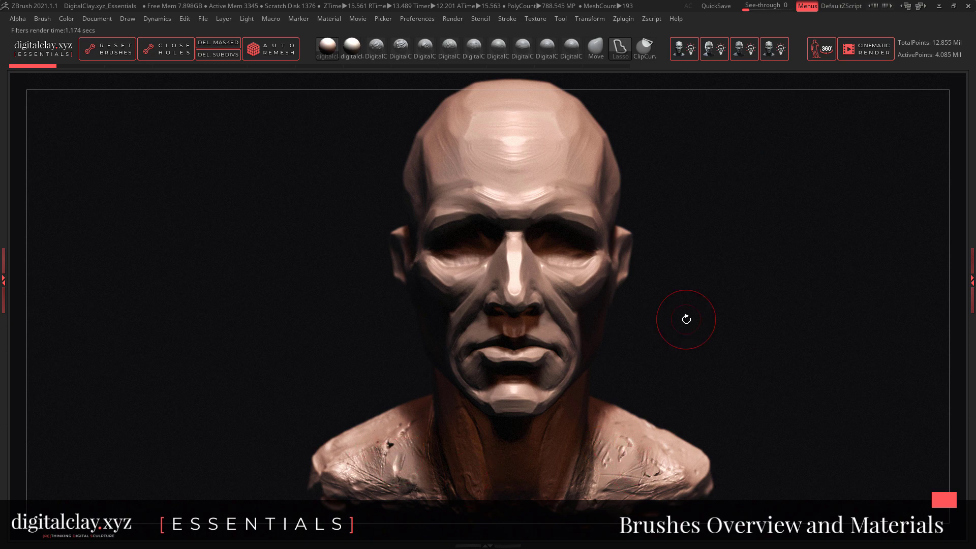
pyautogui.moveTo(686, 319)
pyautogui.mouseDown()
pyautogui.moveTo(442, 441)
pyautogui.moveTo(361, 449)
pyautogui.moveTo(398, 429)
pyautogui.moveTo(388, 444)
pyautogui.moveTo(360, 263)
pyautogui.moveTo(432, 225)
pyautogui.mouseUp()
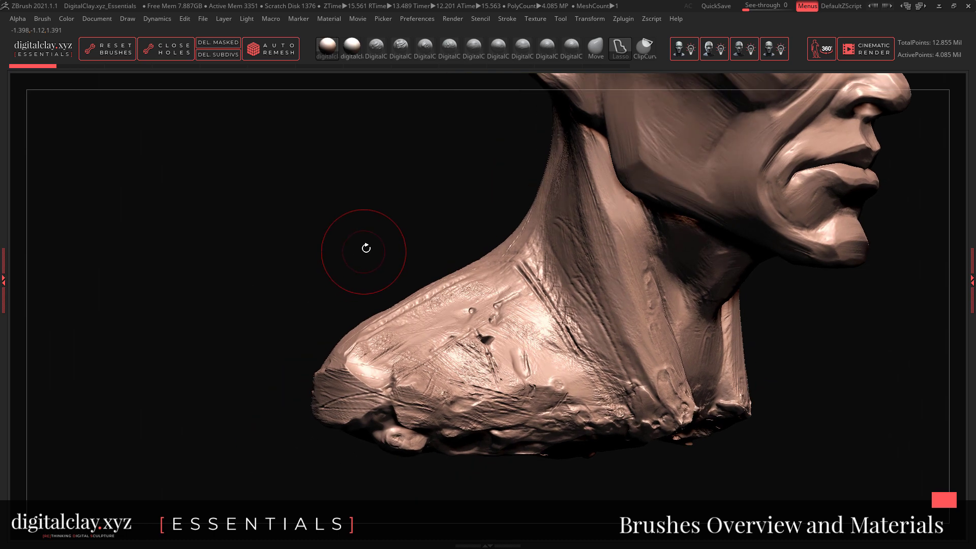
pyautogui.moveTo(366, 248); pyautogui.dragTo(370, 227)
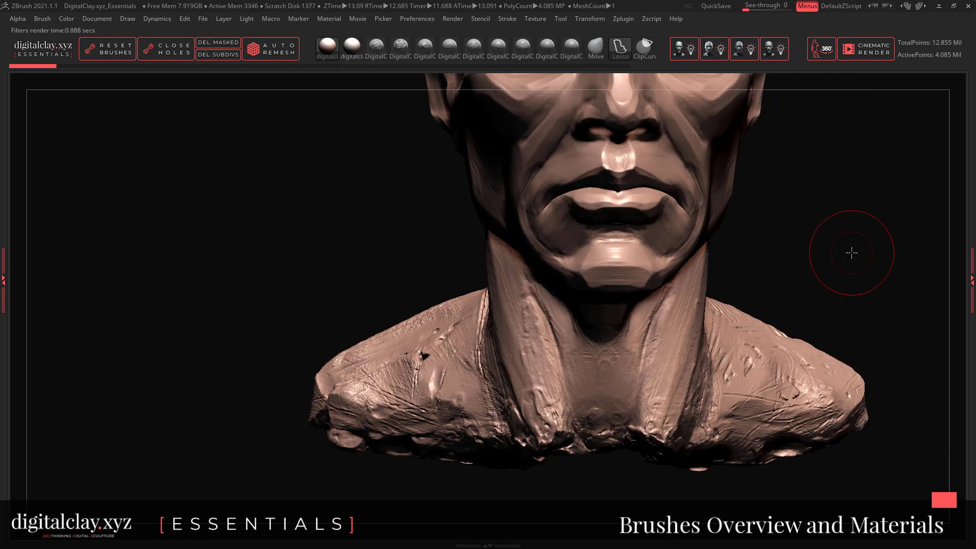
# - Frame the whole bust and apply the second DigitalClay material to it
pyautogui.press('f')
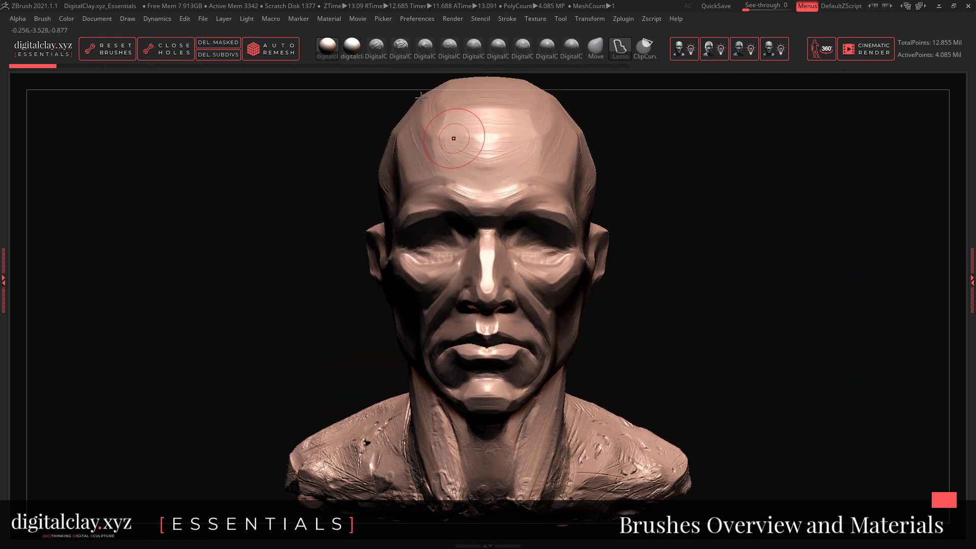
pyautogui.click(352, 48)
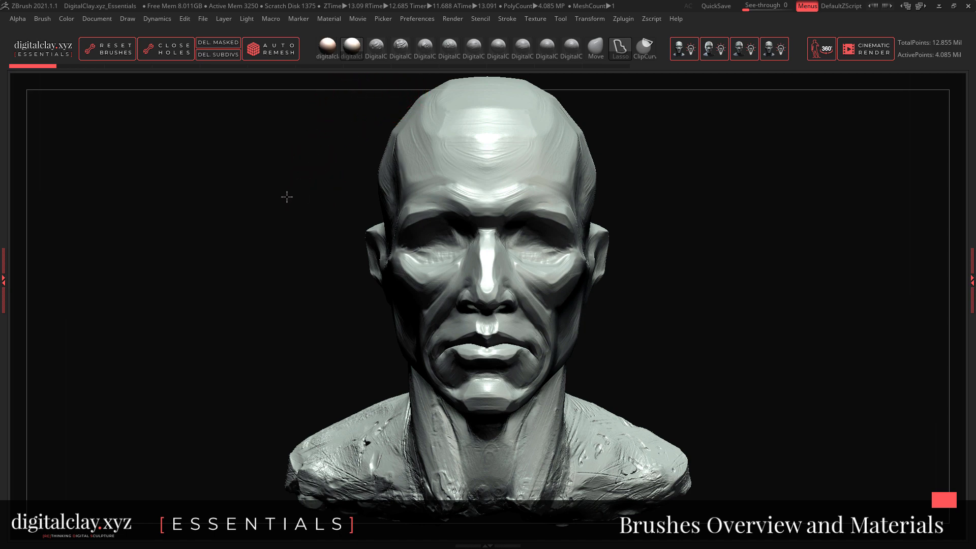
pyautogui.moveTo(331, 200)
pyautogui.mouseDown()
pyautogui.moveTo(294, 183)
pyautogui.moveTo(296, 167)
pyautogui.moveTo(314, 176)
pyautogui.moveTo(313, 215)
pyautogui.moveTo(303, 212)
pyautogui.mouseUp()
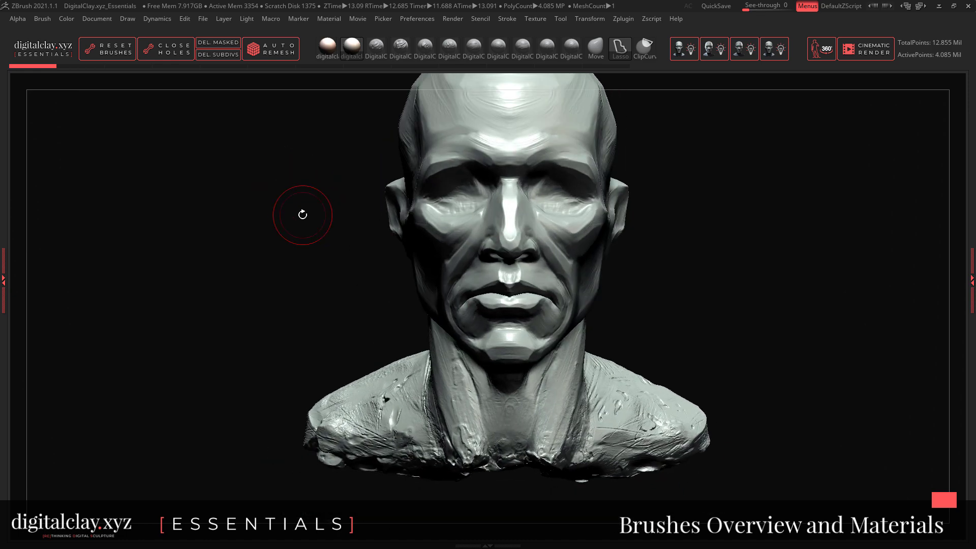
# - Apply the first lighting preset and check the bust from a three-quarter angle and from the front
pyautogui.click(680, 58)
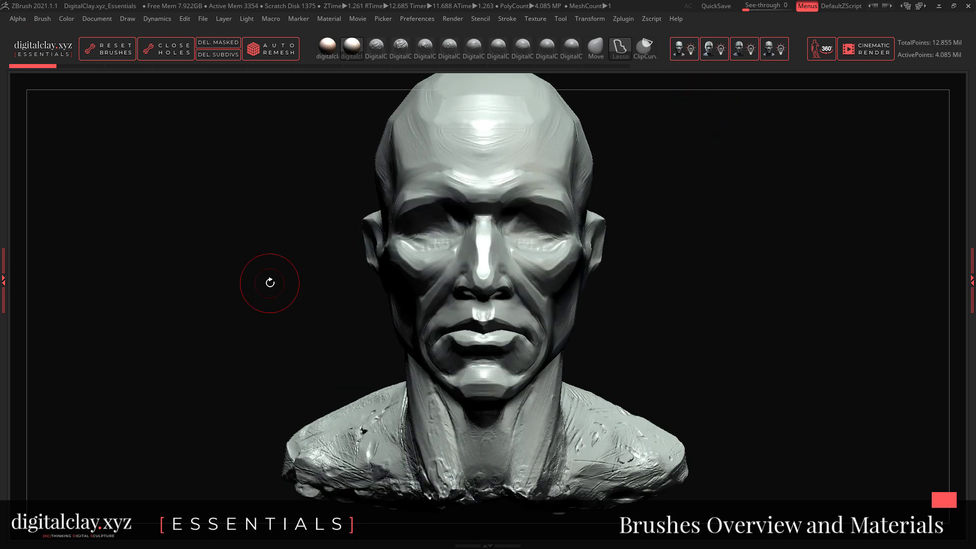
pyautogui.moveTo(719, 193); pyautogui.dragTo(836, 115)
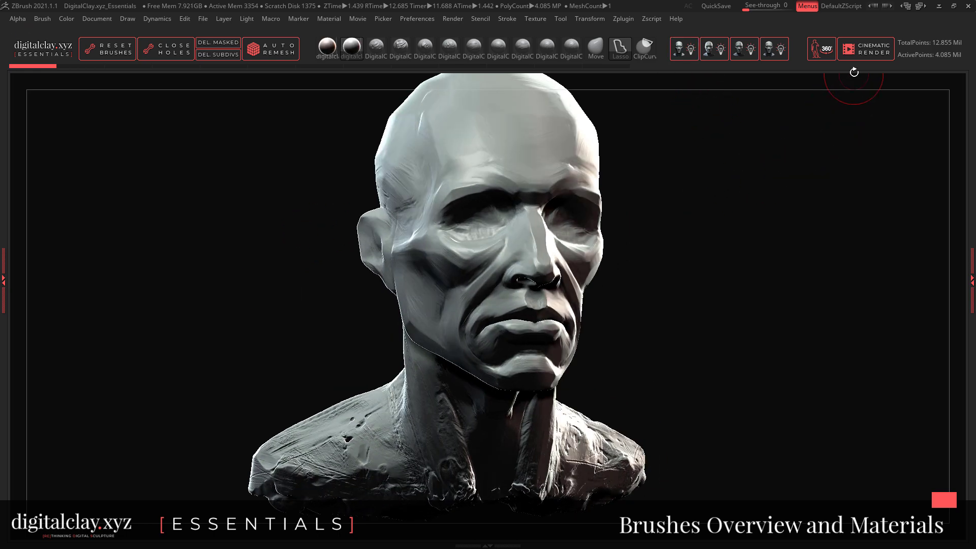
pyautogui.keyDown('shift'); pyautogui.moveTo(860, 57); pyautogui.dragTo(706, 215); pyautogui.keyUp('shift')
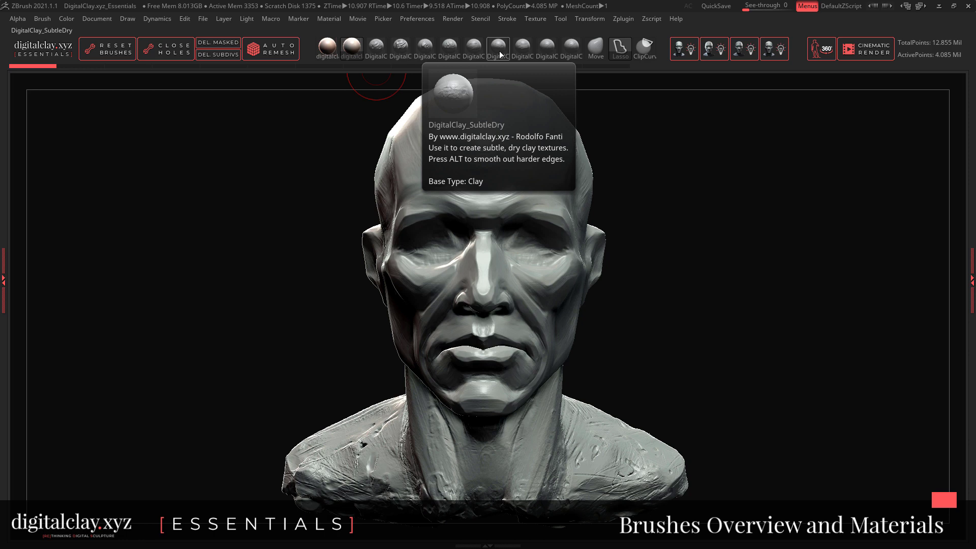
# - Try the third and fifth DigitalClay brushes with clay strokes across the bust's forehead and right temple
pyautogui.click(425, 48)
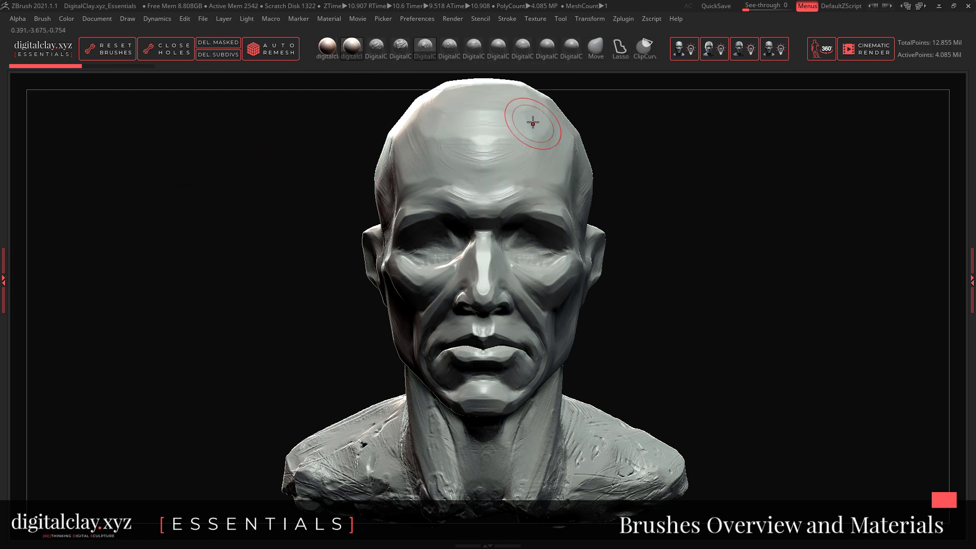
pyautogui.moveTo(519, 126); pyautogui.dragTo(432, 133)
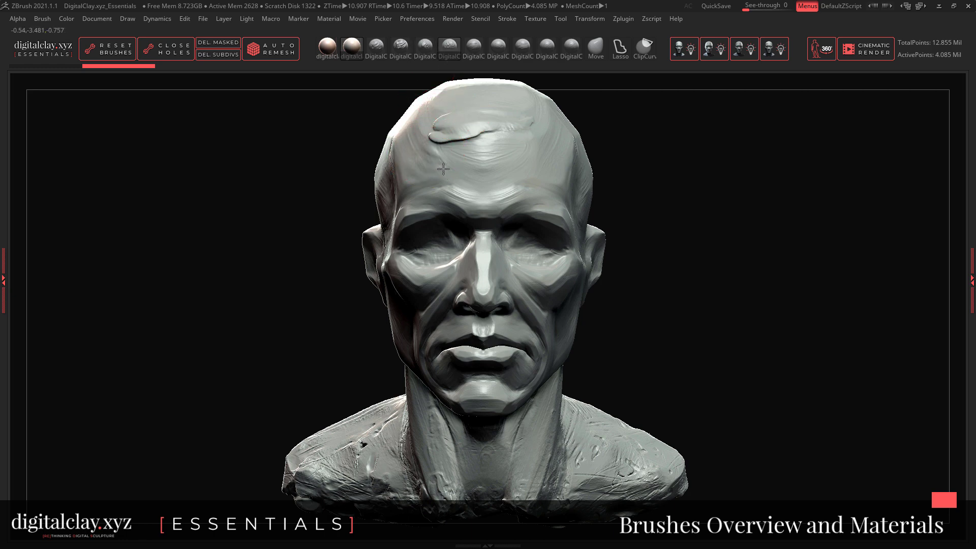
pyautogui.click(467, 53)
pyautogui.moveTo(501, 175)
pyautogui.mouseDown()
pyautogui.moveTo(437, 201)
pyautogui.moveTo(402, 196)
pyautogui.mouseUp()
pyautogui.moveTo(321, 207); pyautogui.dragTo(432, 191)
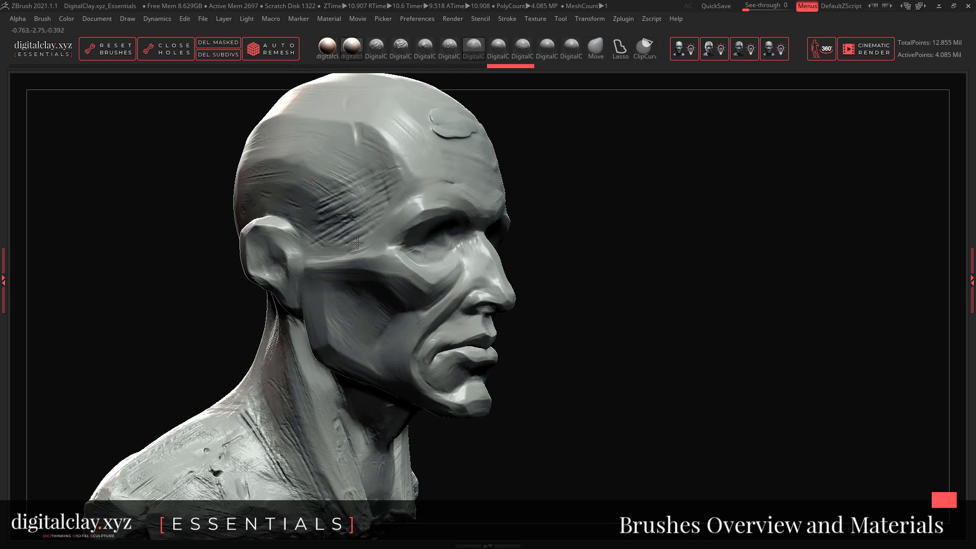
# - Add subtle dry clay texture to the bust's right cheek with the DigitalClay_SubtleDry brush, and check the head from the front
pyautogui.moveTo(615, 192); pyautogui.dragTo(686, 179)
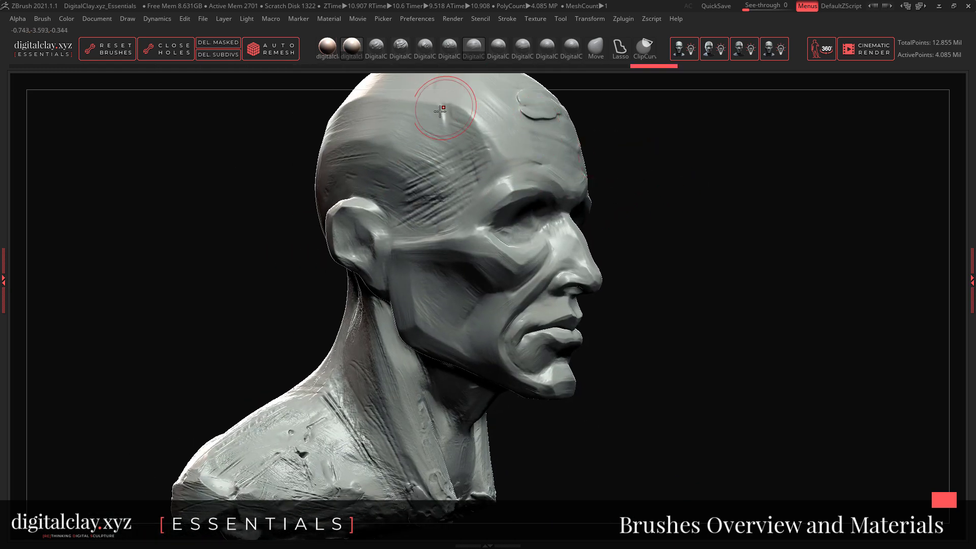
pyautogui.click(497, 48)
pyautogui.moveTo(416, 326)
pyautogui.mouseDown()
pyautogui.moveTo(432, 340)
pyautogui.moveTo(475, 325)
pyautogui.mouseUp()
pyautogui.moveTo(669, 246)
pyautogui.mouseDown()
pyautogui.moveTo(653, 249)
pyautogui.moveTo(702, 219)
pyautogui.moveTo(688, 248)
pyautogui.mouseUp()
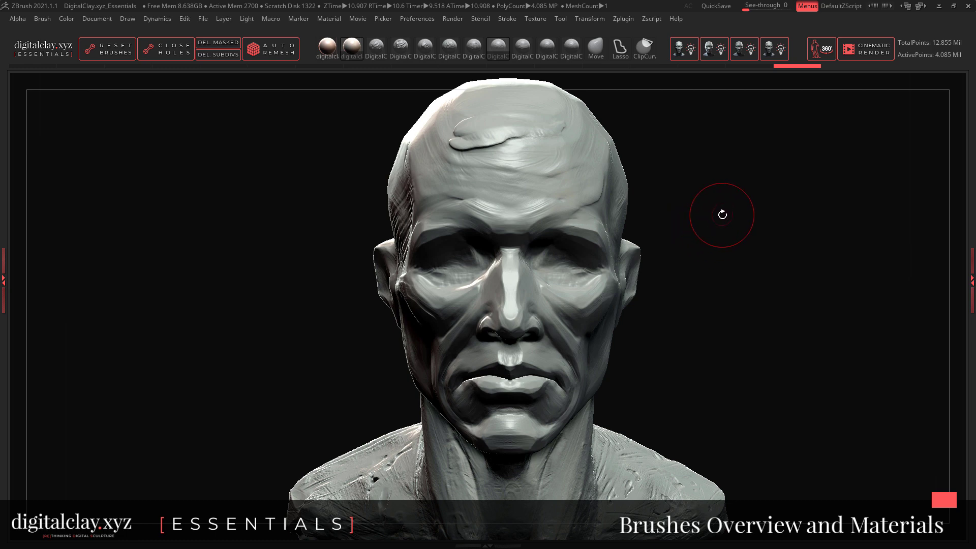
pyautogui.moveTo(699, 218); pyautogui.dragTo(634, 142)
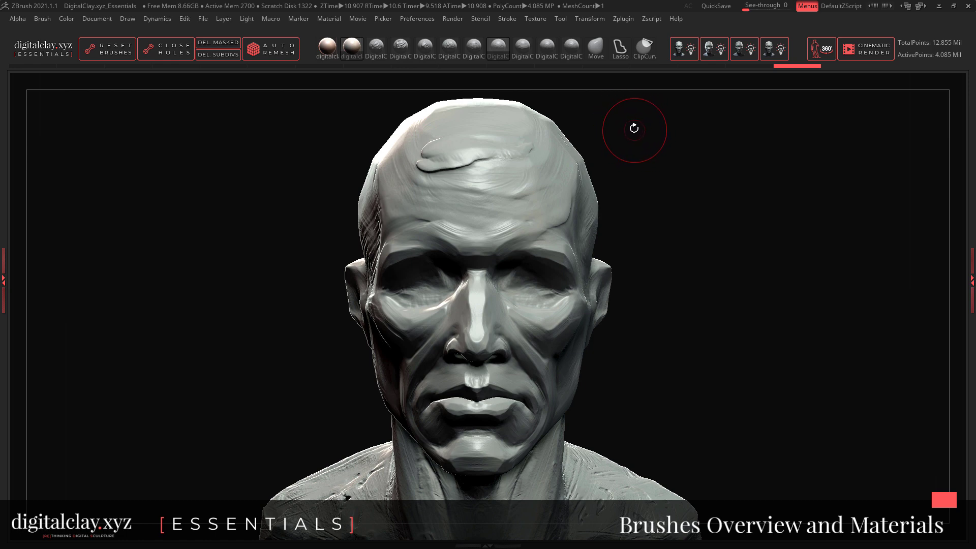
pyautogui.moveTo(331, 183); pyautogui.dragTo(316, 168)
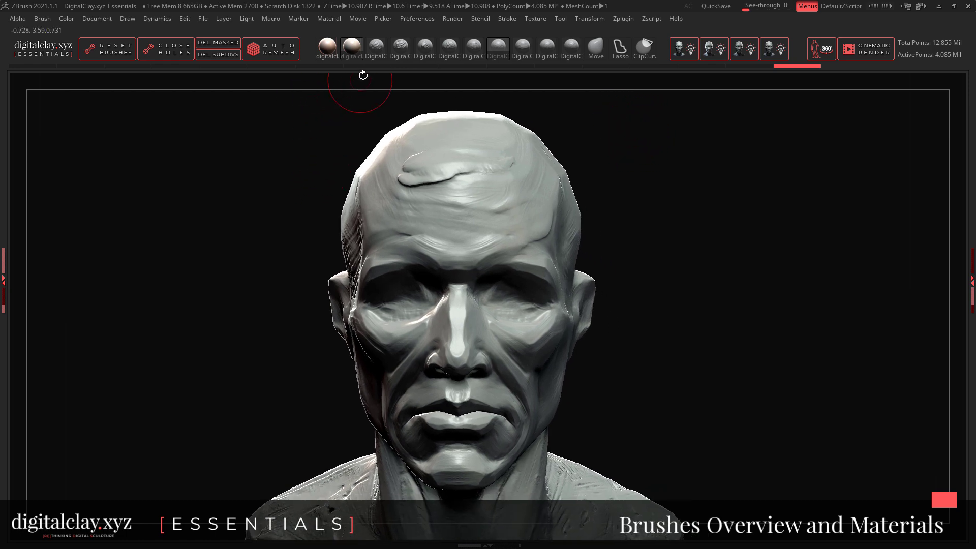
# - Sculpt raised clay strokes on the right side of the bust's forehead with the first DigitalClay brush, Add'n'Push
pyautogui.click(378, 57)
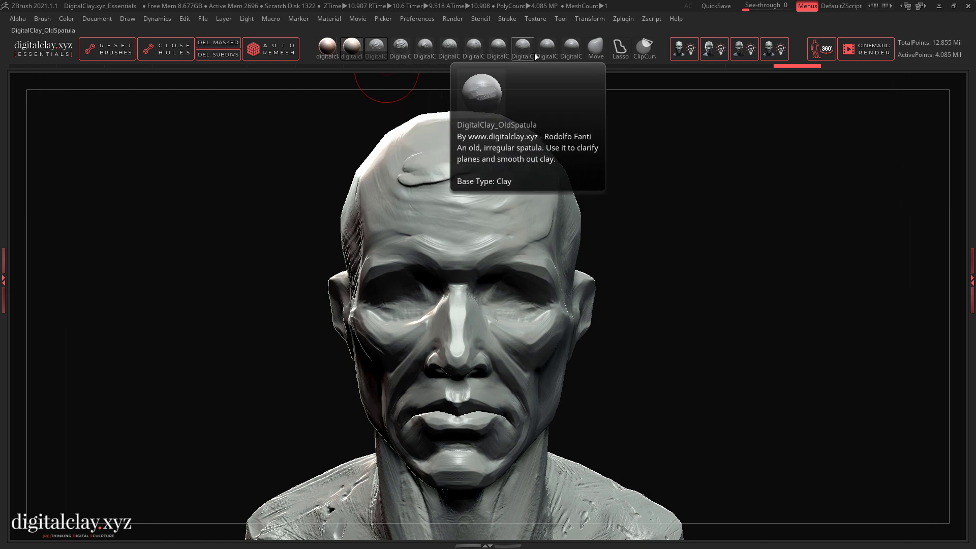
pyautogui.moveTo(381, 113)
pyautogui.mouseDown()
pyautogui.moveTo(318, 145)
pyautogui.moveTo(252, 151)
pyautogui.mouseUp()
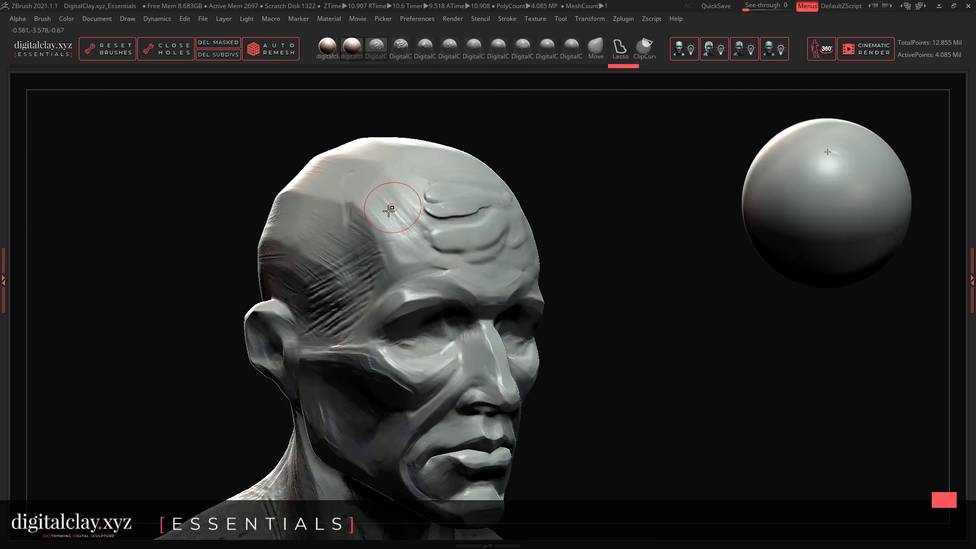
pyautogui.moveTo(386, 188)
pyautogui.mouseDown()
pyautogui.moveTo(399, 171)
pyautogui.moveTo(383, 197)
pyautogui.moveTo(407, 239)
pyautogui.mouseUp()
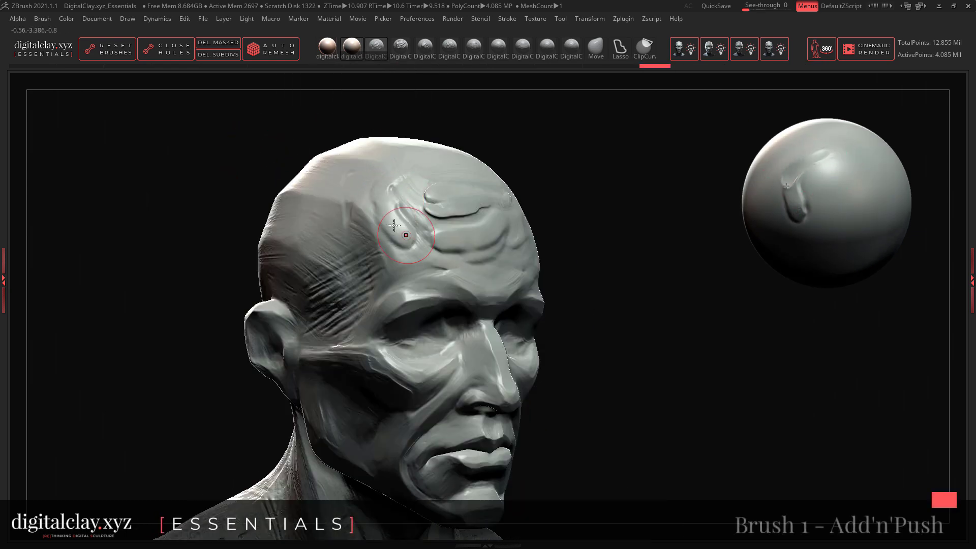
pyautogui.keyDown('shift'); pyautogui.moveTo(385, 192); pyautogui.dragTo(384, 185); pyautogui.keyUp('shift')
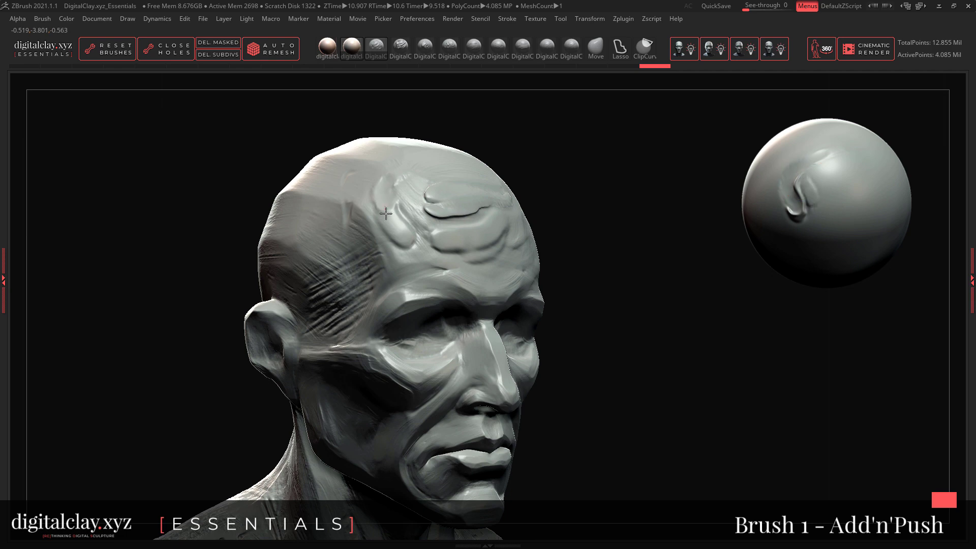
# - Extend the Add'n'Push strokes down the right temple towards the outer end of the brow
pyautogui.press('1')
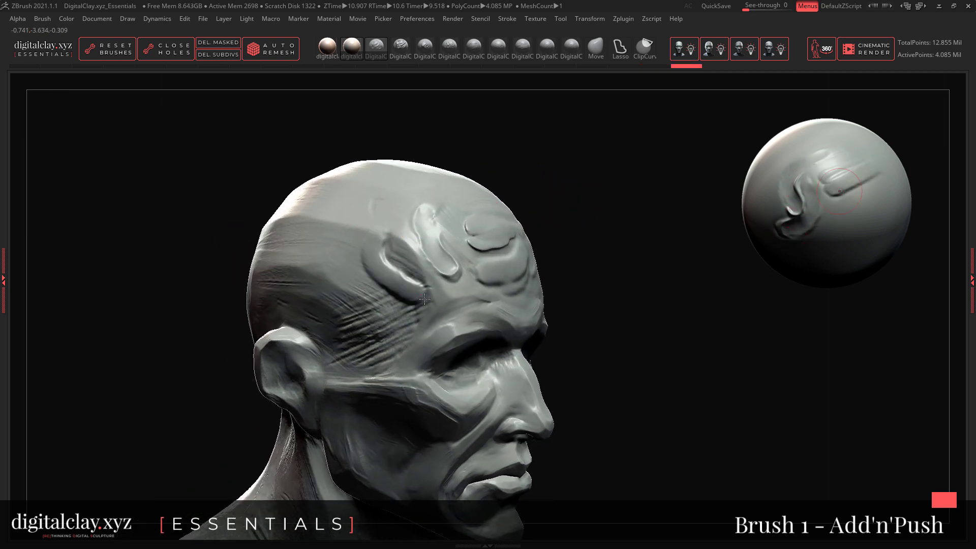
pyautogui.moveTo(425, 299); pyautogui.dragTo(446, 309)
pyautogui.press('2')
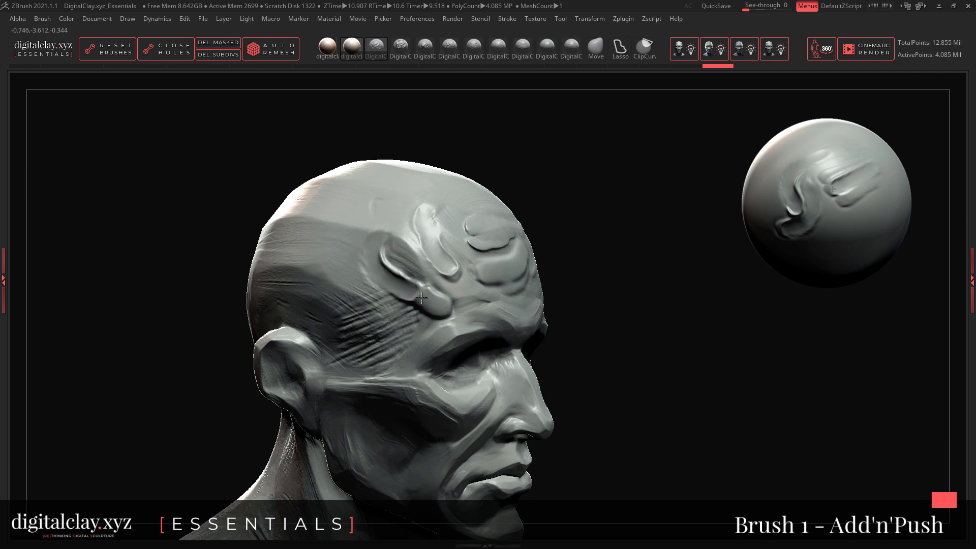
pyautogui.press('3')
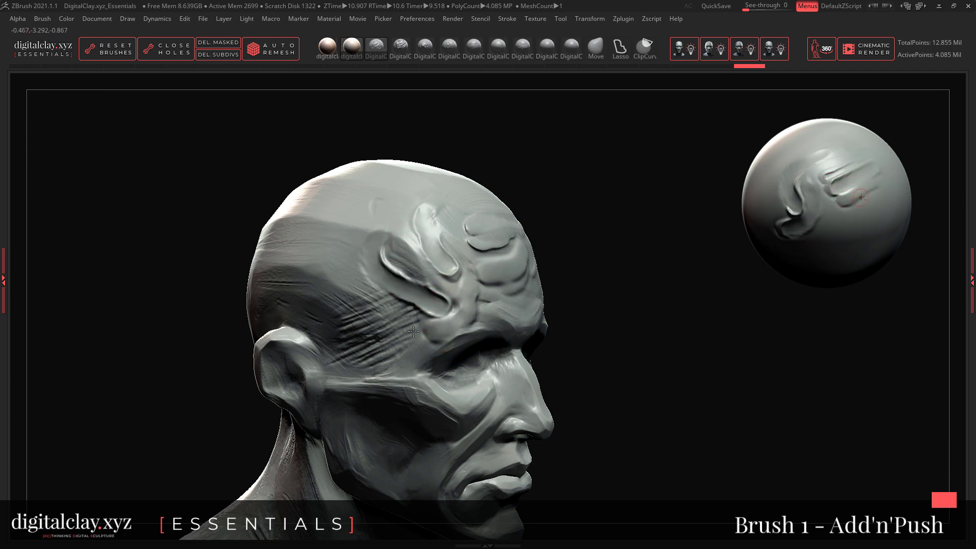
pyautogui.press('4')
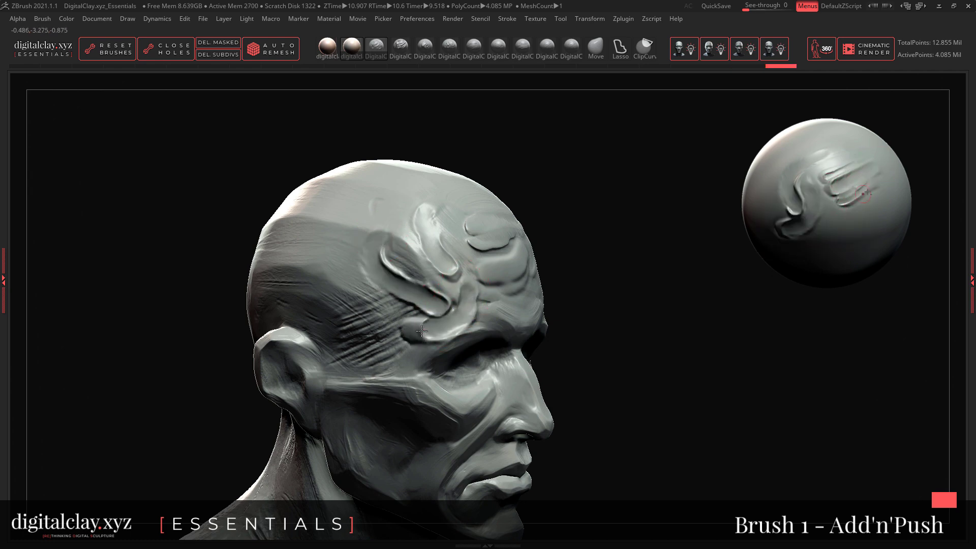
pyautogui.press('5')
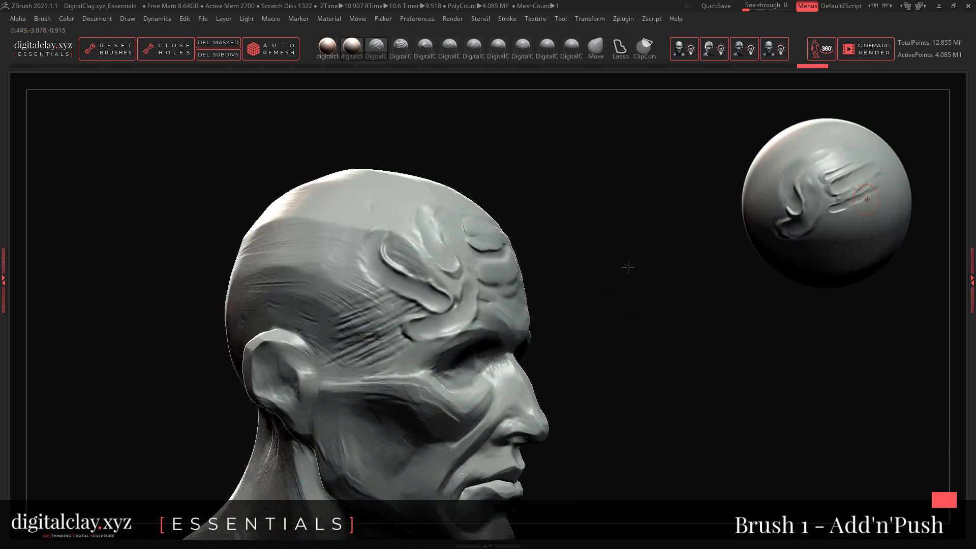
# - Lower the bust's subdivision level by one and layer broad Add'n'Push strokes over the right cheek down to the jaw
pyautogui.moveTo(621, 279); pyautogui.dragTo(615, 246)
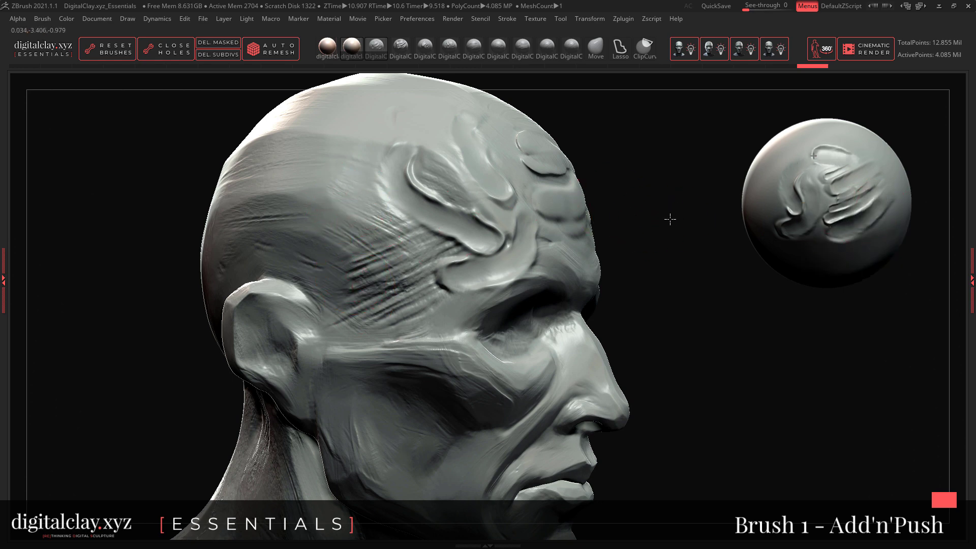
pyautogui.moveTo(668, 218); pyautogui.dragTo(628, 212)
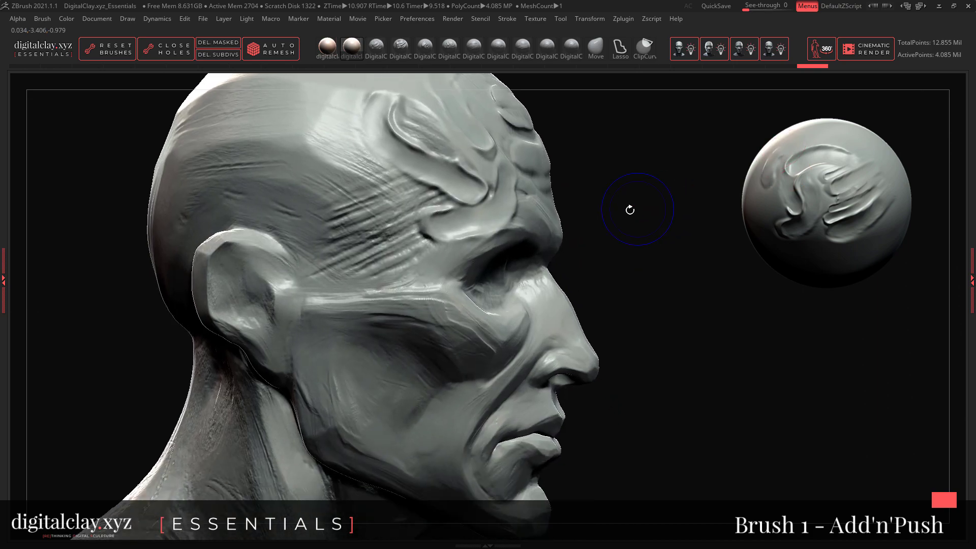
pyautogui.hotkey('shift', 'd')
pyautogui.moveTo(658, 264)
pyautogui.mouseDown()
pyautogui.moveTo(660, 274)
pyautogui.moveTo(695, 250)
pyautogui.moveTo(672, 259)
pyautogui.mouseUp()
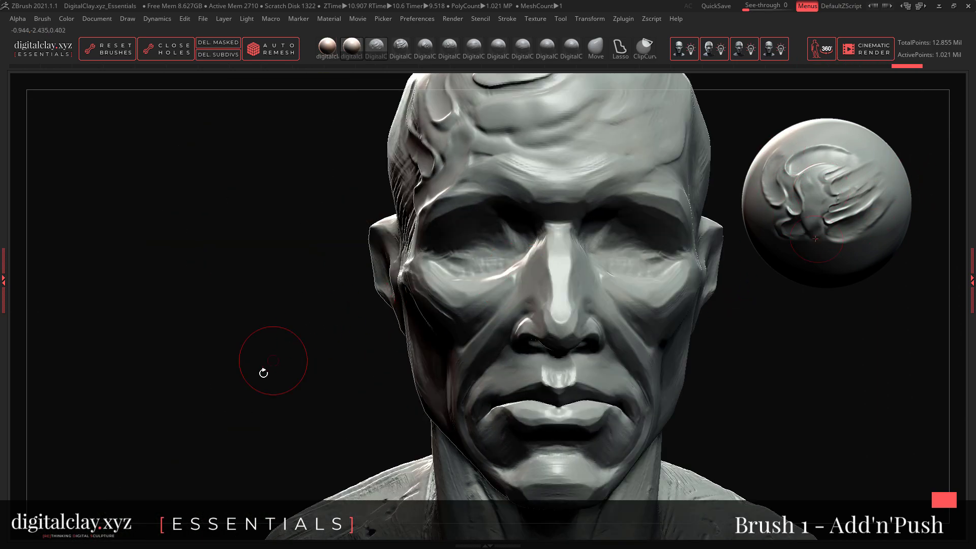
pyautogui.moveTo(261, 370); pyautogui.dragTo(356, 366)
pyautogui.moveTo(493, 297)
pyautogui.mouseDown()
pyautogui.moveTo(392, 320)
pyautogui.moveTo(346, 305)
pyautogui.moveTo(425, 332)
pyautogui.moveTo(369, 373)
pyautogui.moveTo(455, 331)
pyautogui.moveTo(472, 361)
pyautogui.moveTo(410, 370)
pyautogui.moveTo(356, 351)
pyautogui.moveTo(391, 336)
pyautogui.moveTo(336, 326)
pyautogui.moveTo(342, 306)
pyautogui.moveTo(358, 312)
pyautogui.moveTo(488, 293)
pyautogui.moveTo(481, 326)
pyautogui.moveTo(449, 345)
pyautogui.moveTo(428, 334)
pyautogui.mouseUp()
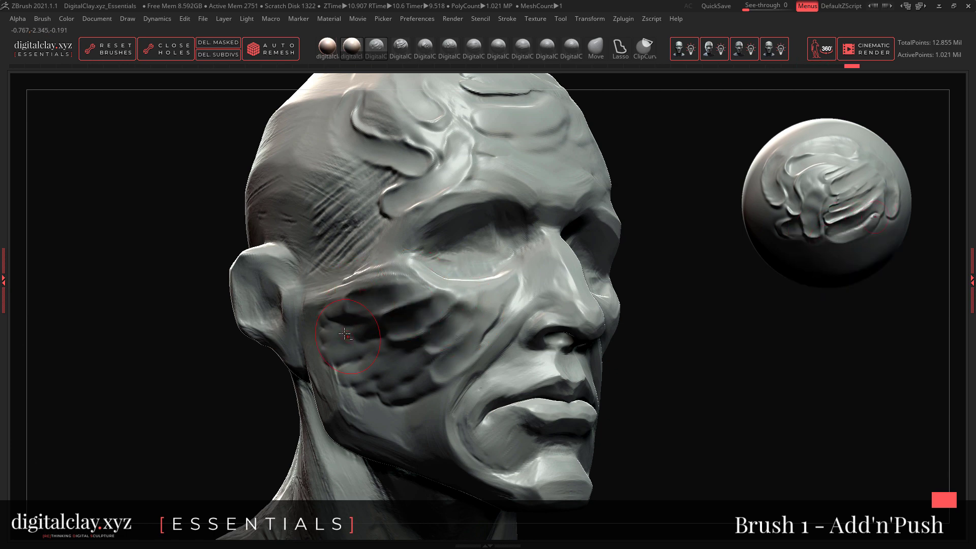
pyautogui.moveTo(421, 354); pyautogui.dragTo(374, 363)
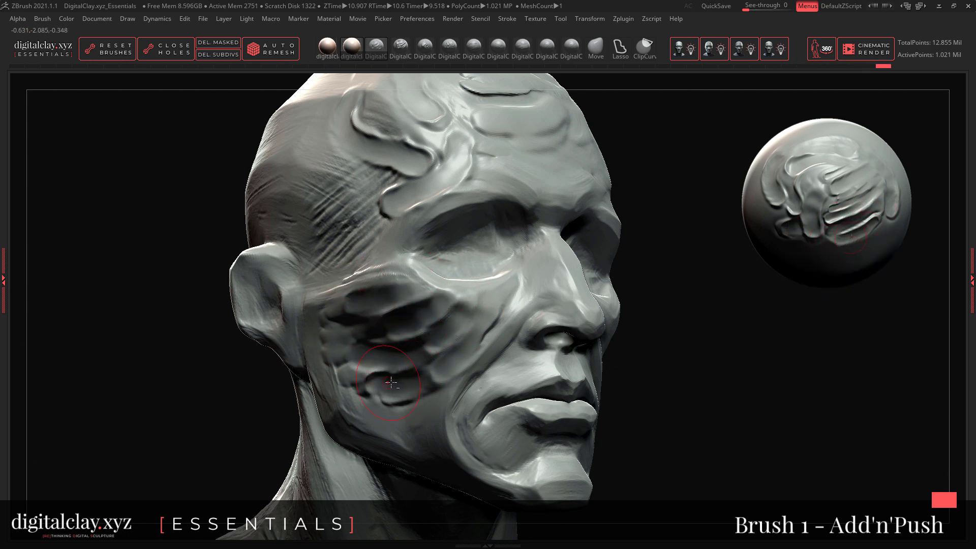
pyautogui.press('space')
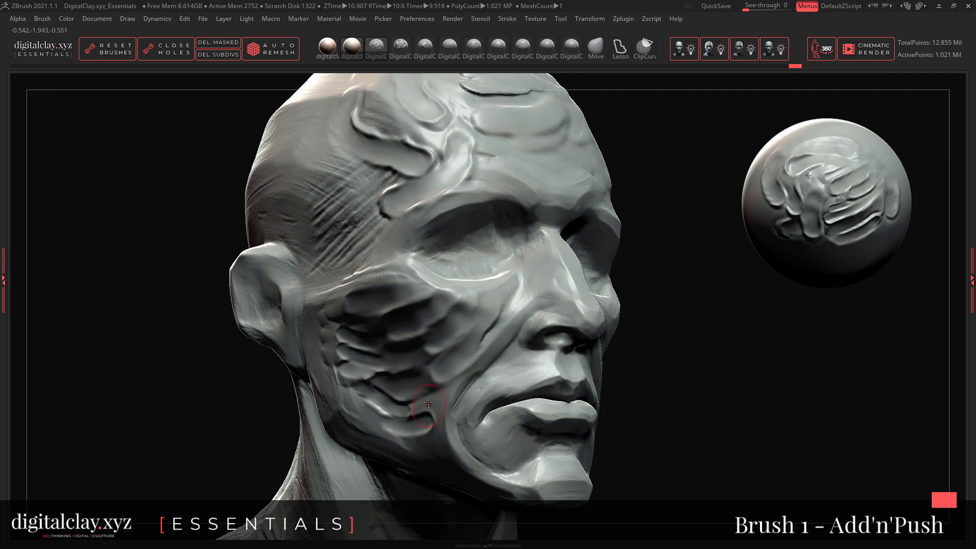
pyautogui.press('space')
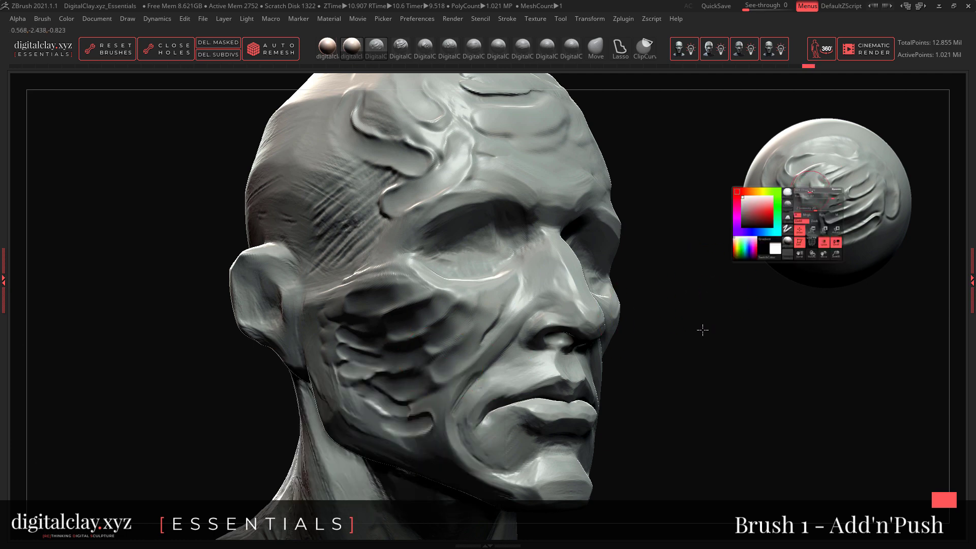
# - Return to the higher subdivision level and sculpt small, overlapping Add'n'Push strokes above the left brow and on the left temple
pyautogui.moveTo(701, 331); pyautogui.dragTo(610, 285)
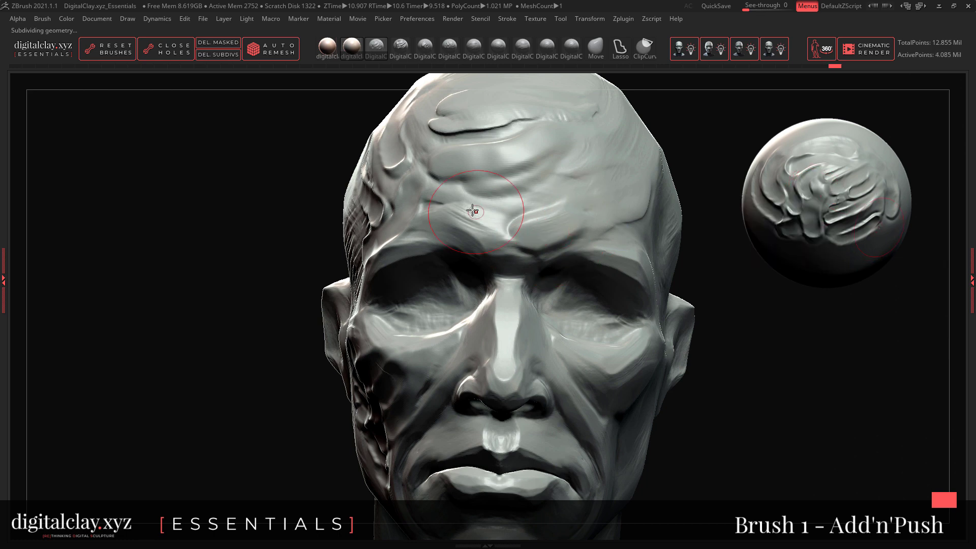
pyautogui.hotkey('ctrl', 'd')
pyautogui.moveTo(719, 196)
pyautogui.mouseDown()
pyautogui.moveTo(790, 285)
pyautogui.moveTo(732, 217)
pyautogui.moveTo(704, 219)
pyautogui.mouseUp()
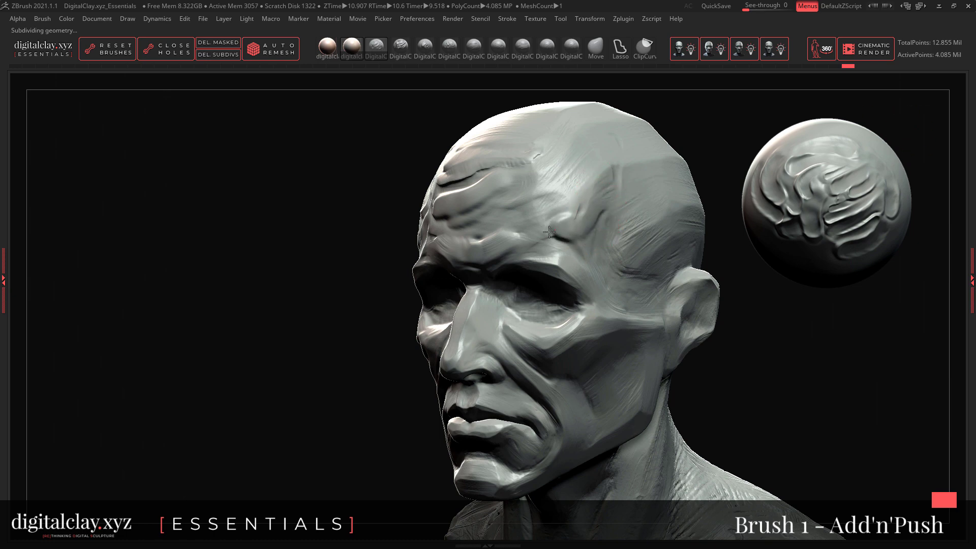
pyautogui.moveTo(584, 219); pyautogui.dragTo(529, 216)
pyautogui.press('space')
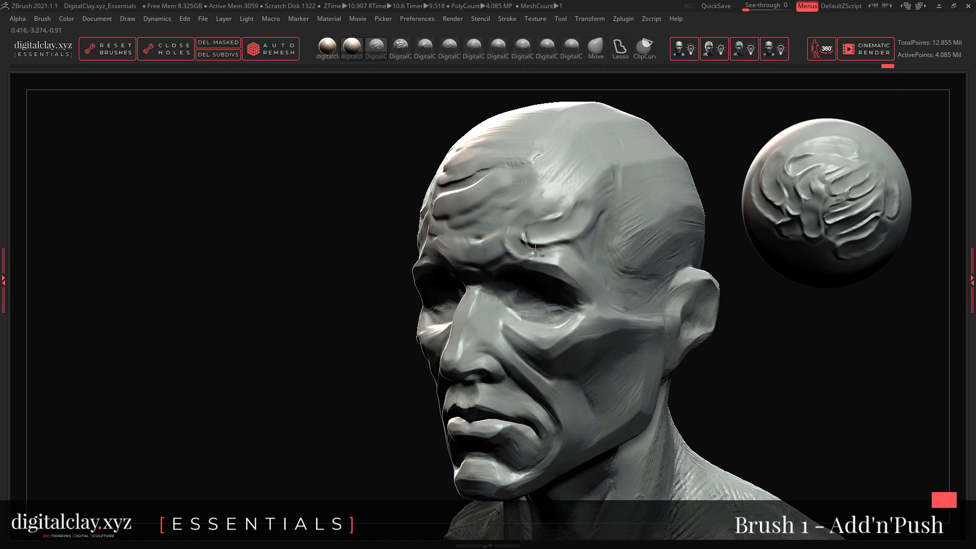
pyautogui.press('space')
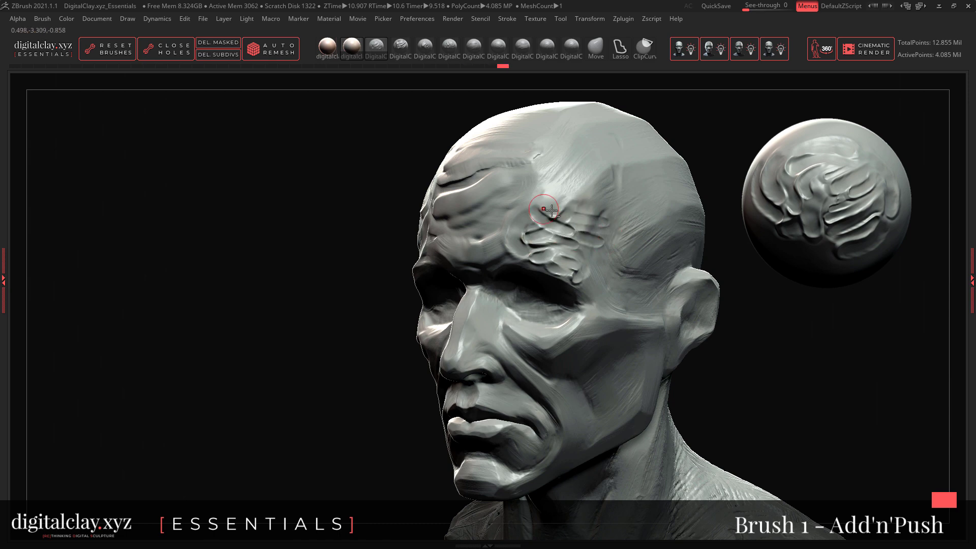
pyautogui.press('space')
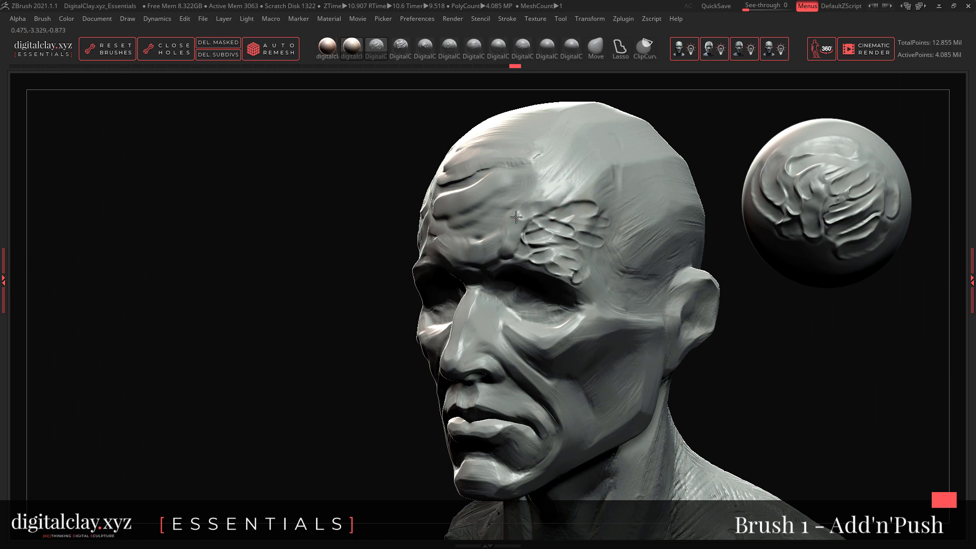
pyautogui.moveTo(681, 201); pyautogui.dragTo(752, 194)
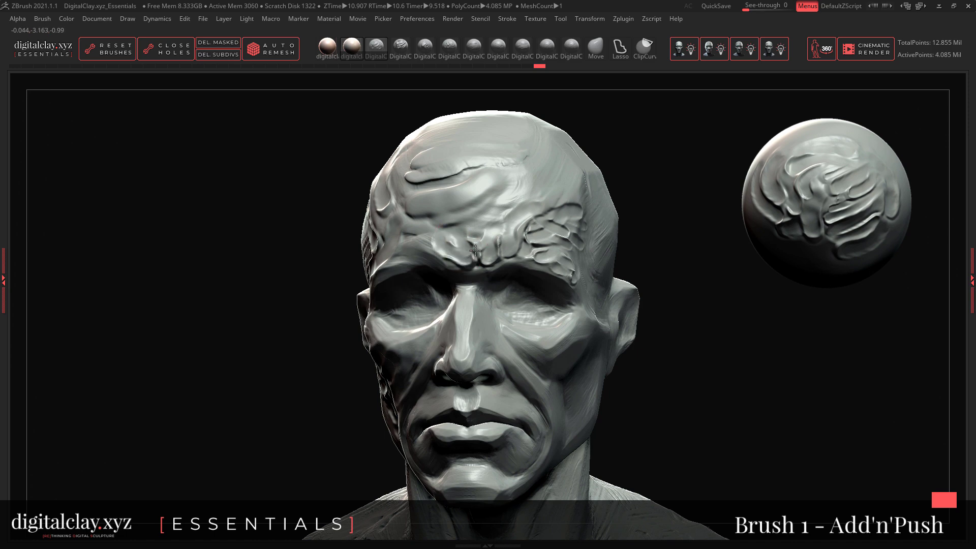
# - Sculpt sweeping Add'n'Push strokes across the centre of the bust's forehead and towards its upper left side
pyautogui.moveTo(726, 210); pyautogui.dragTo(661, 216)
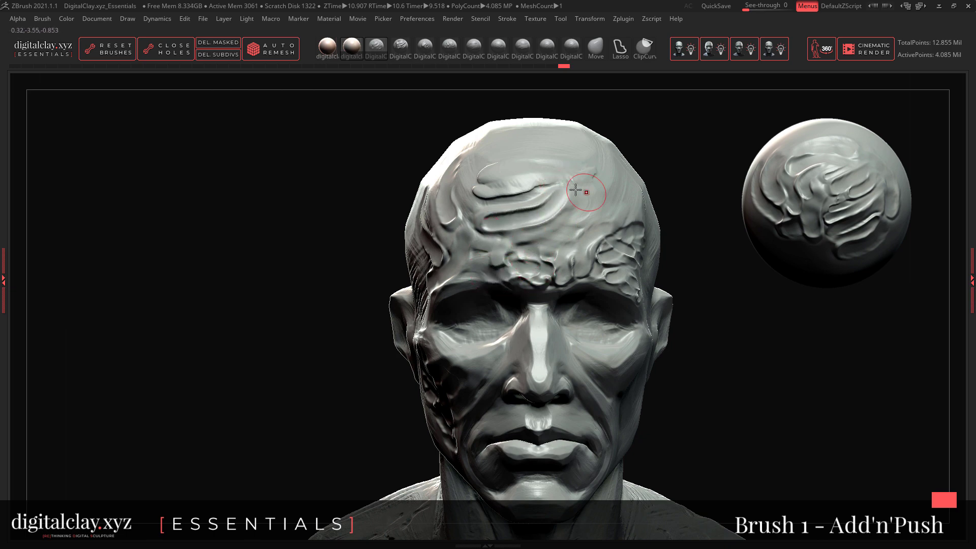
pyautogui.moveTo(511, 238); pyautogui.dragTo(579, 205)
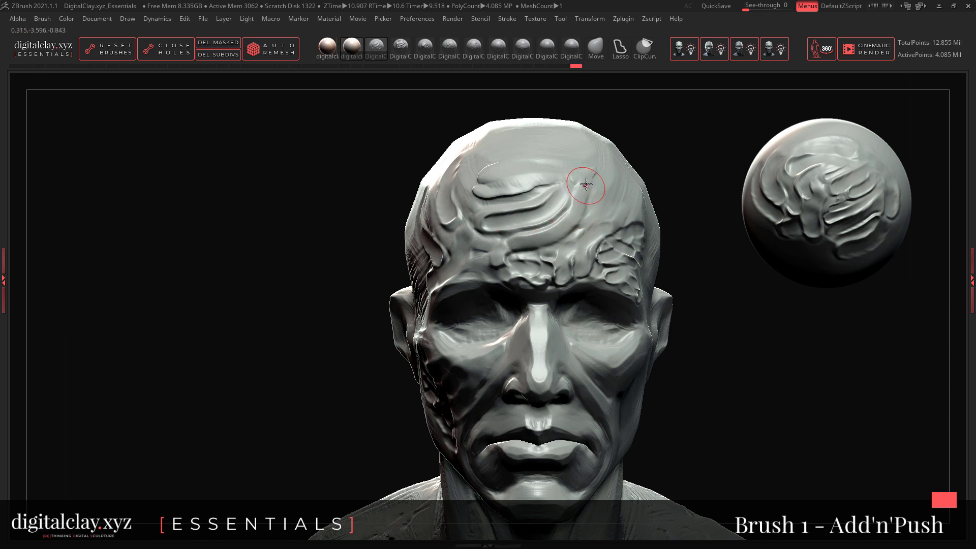
pyautogui.moveTo(510, 252); pyautogui.dragTo(575, 207)
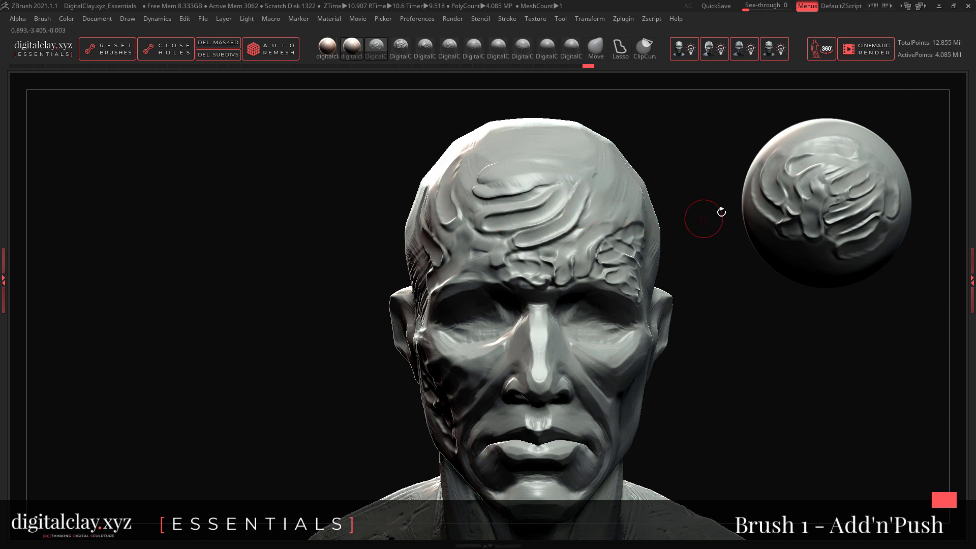
pyautogui.moveTo(721, 211)
pyautogui.mouseDown()
pyautogui.moveTo(723, 251)
pyautogui.moveTo(631, 262)
pyautogui.moveTo(542, 301)
pyautogui.mouseUp()
pyautogui.rightClick(542, 301)
pyautogui.moveTo(611, 230); pyautogui.dragTo(580, 275)
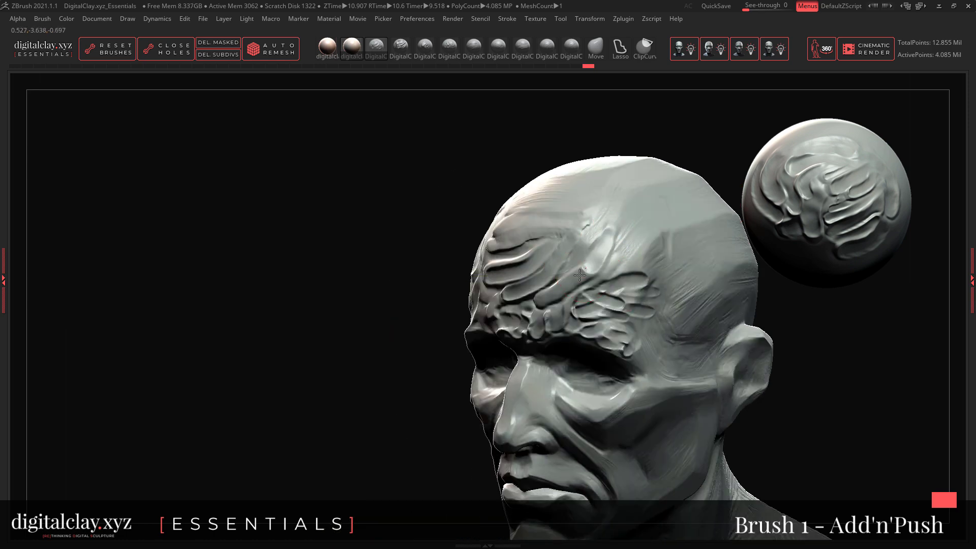
pyautogui.moveTo(331, 331); pyautogui.dragTo(414, 304)
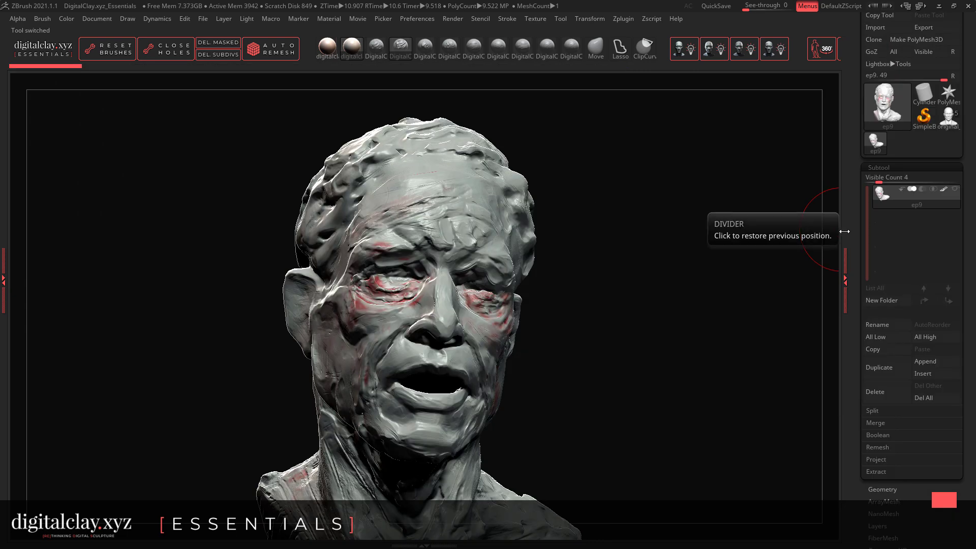
# - Collapse the side tray and select the Strokes brush for working on the top of the bust's head
pyautogui.click(844, 231)
pyautogui.click(252, 21)
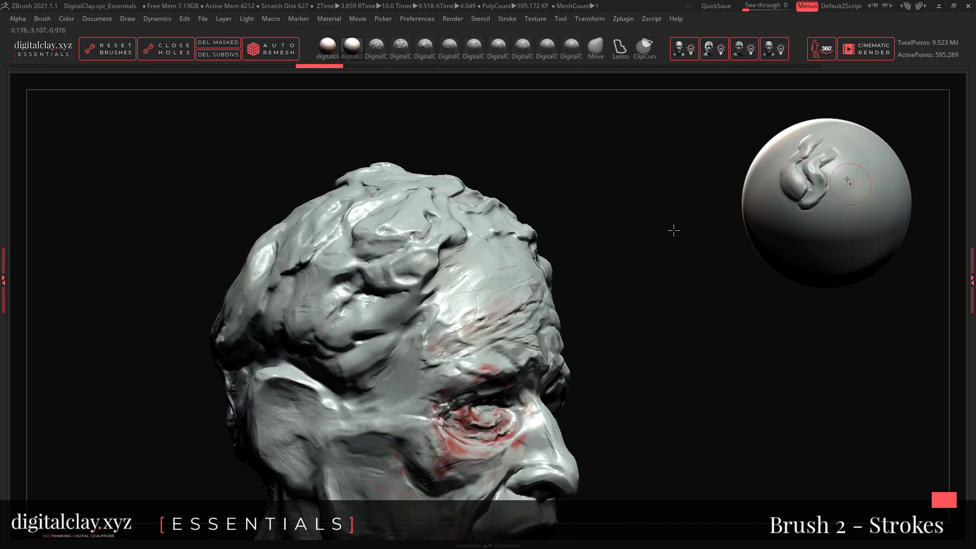
pyautogui.moveTo(661, 241)
pyautogui.mouseDown()
pyautogui.moveTo(335, 224)
pyautogui.moveTo(310, 272)
pyautogui.moveTo(326, 285)
pyautogui.mouseUp()
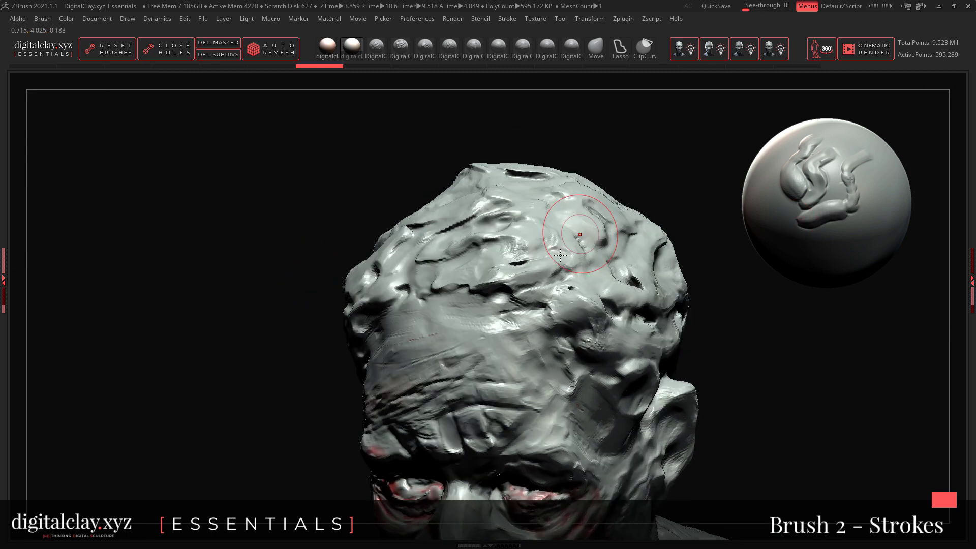
pyautogui.press('space')
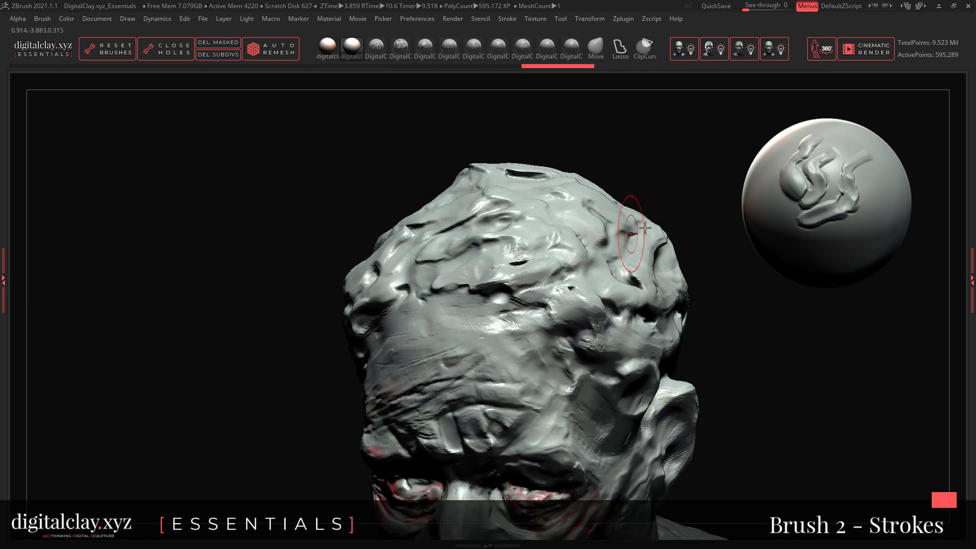
pyautogui.press('space')
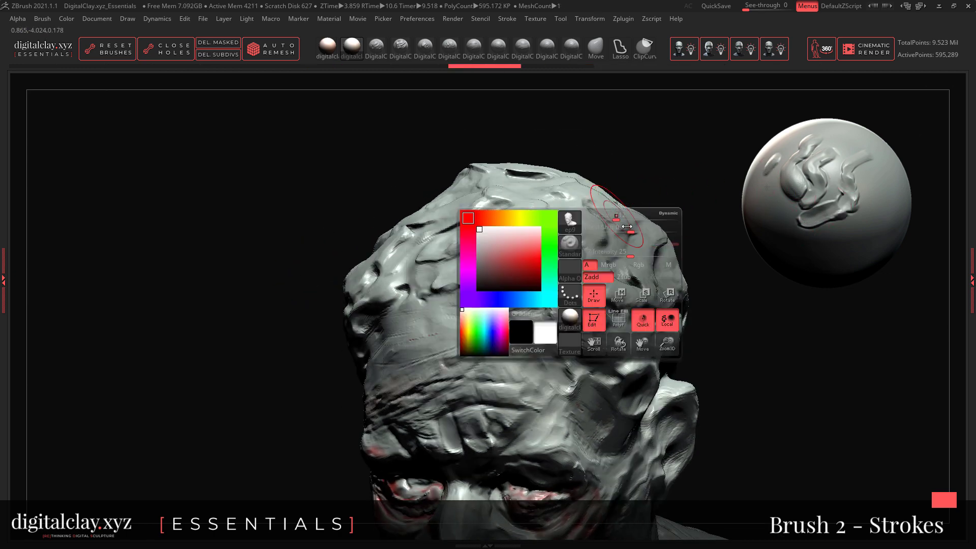
pyautogui.click(401, 51)
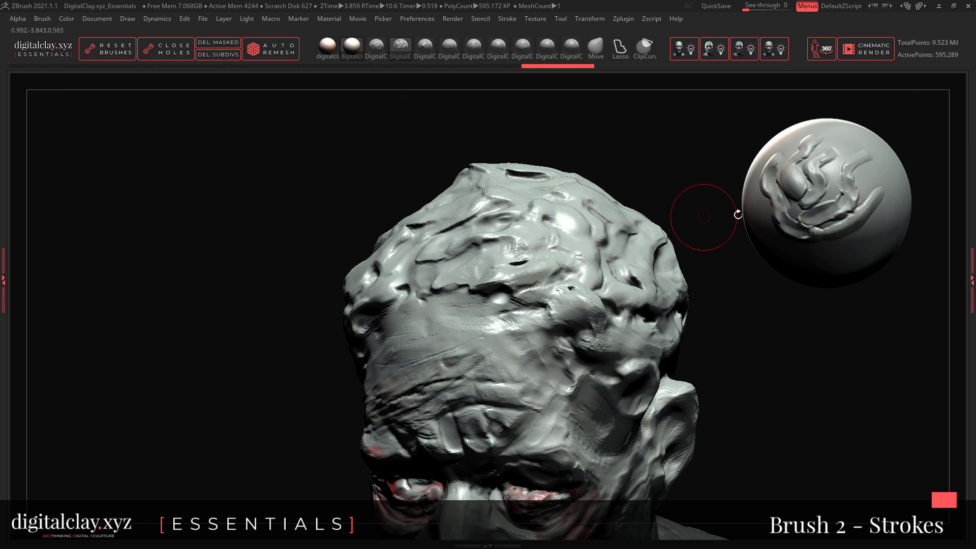
# - Sculpt Strokes clay marks along the hairline and the right temple of the subdivided bust
pyautogui.moveTo(736, 213)
pyautogui.mouseDown()
pyautogui.moveTo(410, 277)
pyautogui.moveTo(422, 224)
pyautogui.moveTo(353, 282)
pyautogui.moveTo(414, 216)
pyautogui.moveTo(397, 252)
pyautogui.moveTo(438, 272)
pyautogui.mouseUp()
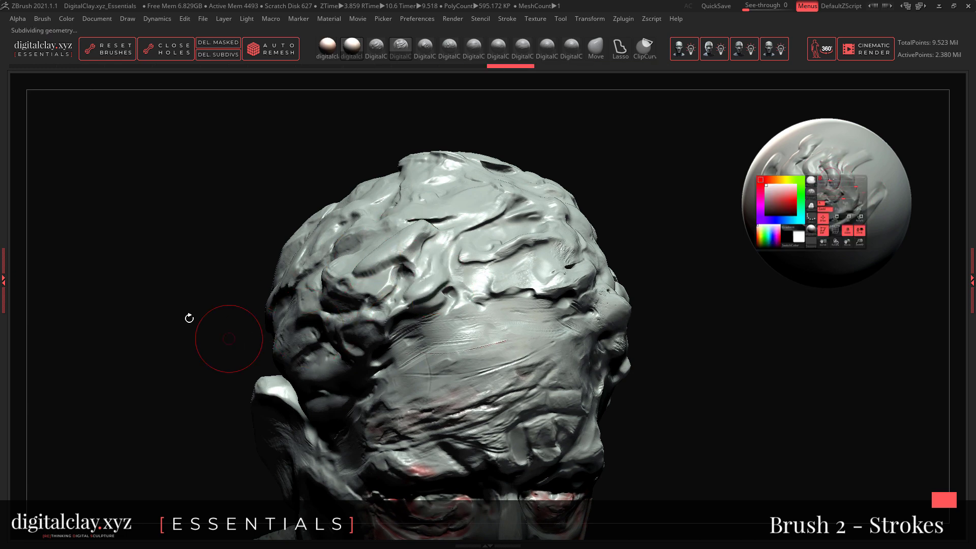
pyautogui.moveTo(190, 319)
pyautogui.mouseDown()
pyautogui.moveTo(244, 309)
pyautogui.moveTo(330, 325)
pyautogui.moveTo(386, 315)
pyautogui.moveTo(376, 275)
pyautogui.moveTo(230, 303)
pyautogui.moveTo(224, 318)
pyautogui.moveTo(199, 251)
pyautogui.moveTo(246, 300)
pyautogui.moveTo(404, 279)
pyautogui.mouseUp()
pyautogui.press('2')
pyautogui.moveTo(470, 245); pyautogui.dragTo(447, 289)
pyautogui.keyDown('alt'); pyautogui.moveTo(571, 261); pyautogui.dragTo(559, 371); pyautogui.keyUp('alt')
pyautogui.moveTo(462, 263)
pyautogui.mouseDown()
pyautogui.moveTo(445, 304)
pyautogui.moveTo(388, 347)
pyautogui.mouseUp()
pyautogui.moveTo(461, 300); pyautogui.dragTo(391, 340)
pyautogui.moveTo(621, 285)
pyautogui.keyDown('alt'); pyautogui.mouseDown()
pyautogui.moveTo(626, 297)
pyautogui.moveTo(517, 303)
pyautogui.moveTo(392, 335)
pyautogui.moveTo(356, 320)
pyautogui.moveTo(330, 325)
pyautogui.moveTo(366, 332)
pyautogui.moveTo(502, 281)
pyautogui.moveTo(435, 314)
pyautogui.moveTo(472, 311)
pyautogui.mouseUp(); pyautogui.keyUp('alt')
pyautogui.keyDown('alt'); pyautogui.moveTo(651, 262); pyautogui.dragTo(672, 219); pyautogui.keyUp('alt')
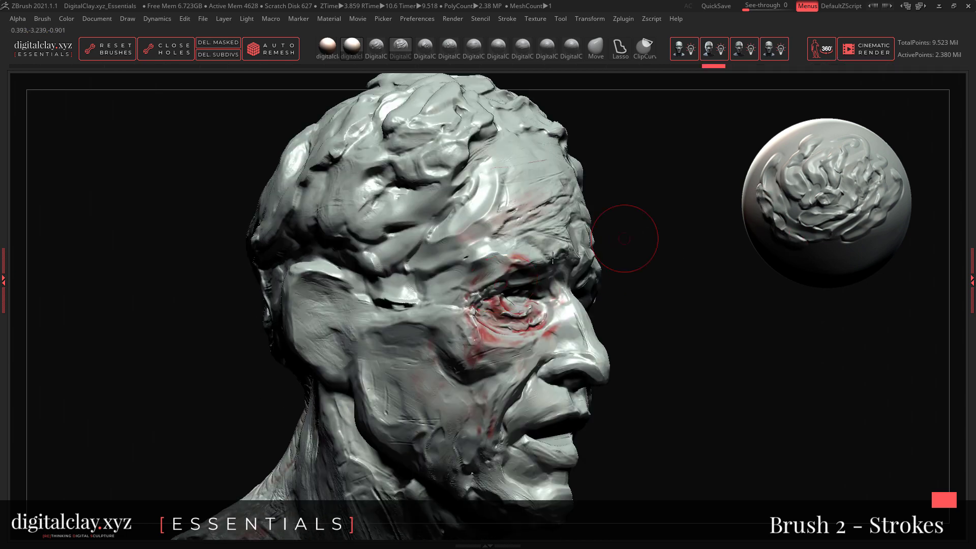
# - Sculpt long Strokes ridges across the right cheek, running from below the ear towards the mouth
pyautogui.moveTo(375, 321)
pyautogui.mouseDown()
pyautogui.moveTo(458, 325)
pyautogui.moveTo(366, 336)
pyautogui.moveTo(437, 345)
pyautogui.moveTo(372, 352)
pyautogui.moveTo(458, 402)
pyautogui.mouseUp()
pyautogui.moveTo(373, 377); pyautogui.dragTo(472, 411)
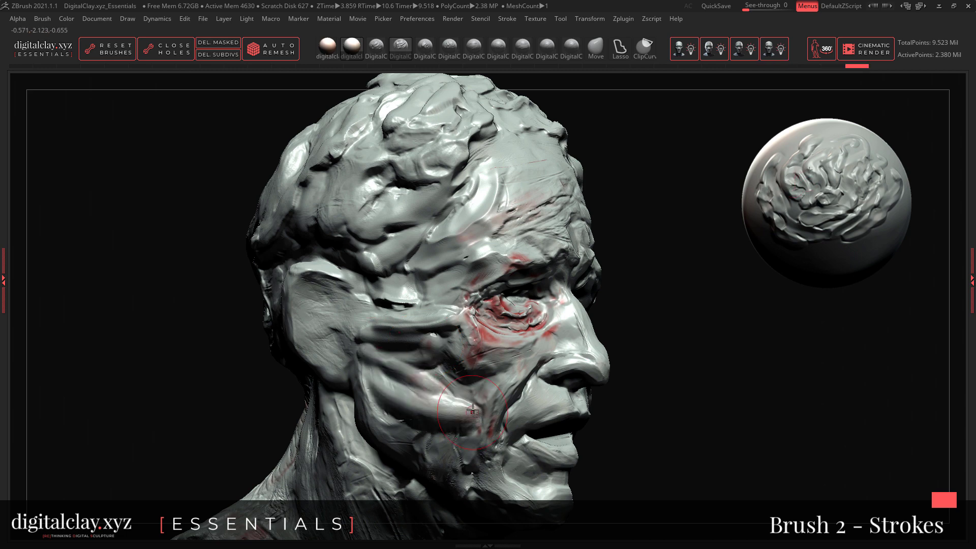
pyautogui.moveTo(369, 374); pyautogui.dragTo(472, 420)
pyautogui.moveTo(374, 379)
pyautogui.mouseDown()
pyautogui.moveTo(478, 427)
pyautogui.moveTo(416, 383)
pyautogui.moveTo(460, 402)
pyautogui.mouseUp()
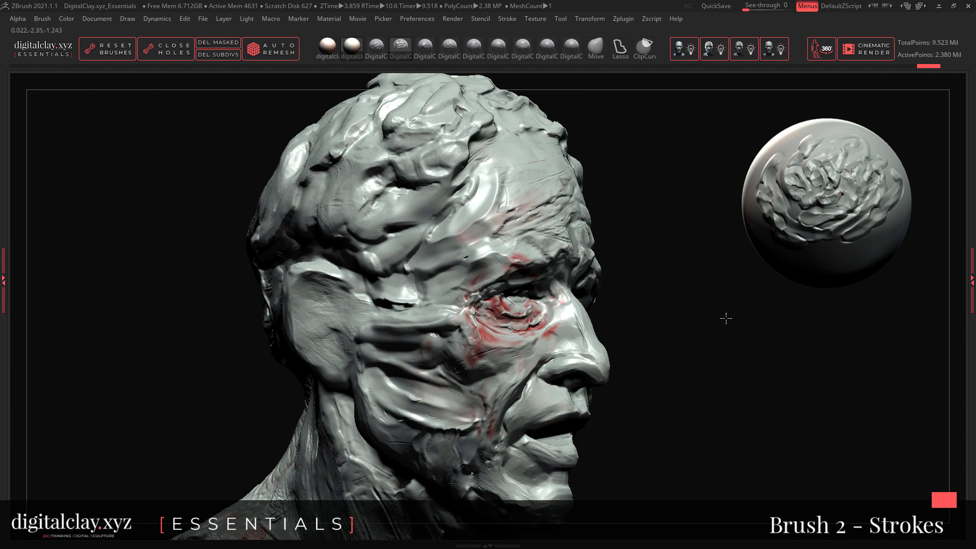
# - Examine the Strokes marks on the right cheek and temple from the side, three-quarter and front views
pyautogui.moveTo(726, 321)
pyautogui.mouseDown()
pyautogui.moveTo(726, 288)
pyautogui.moveTo(711, 300)
pyautogui.mouseUp()
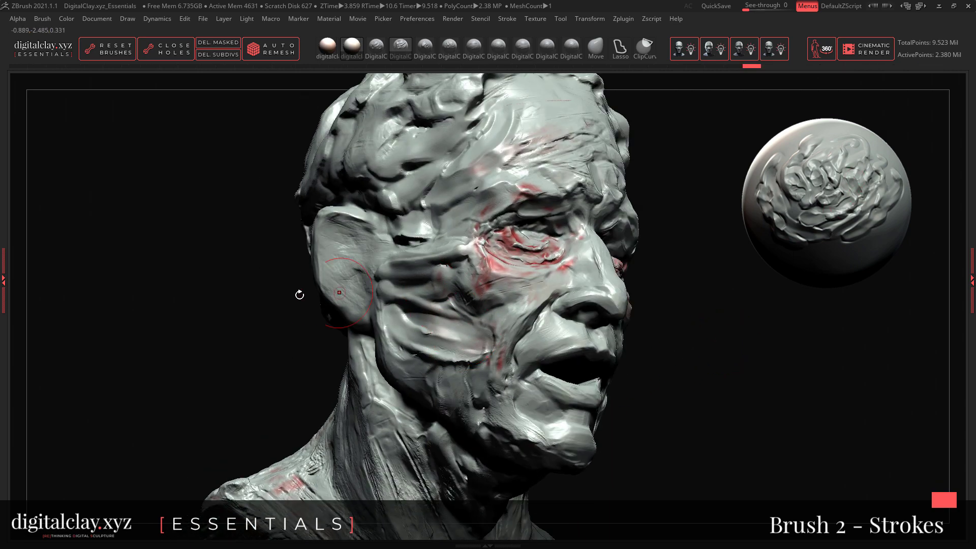
pyautogui.moveTo(299, 295)
pyautogui.mouseDown()
pyautogui.moveTo(303, 312)
pyautogui.moveTo(297, 302)
pyautogui.mouseUp()
pyautogui.moveTo(340, 333); pyautogui.dragTo(661, 256)
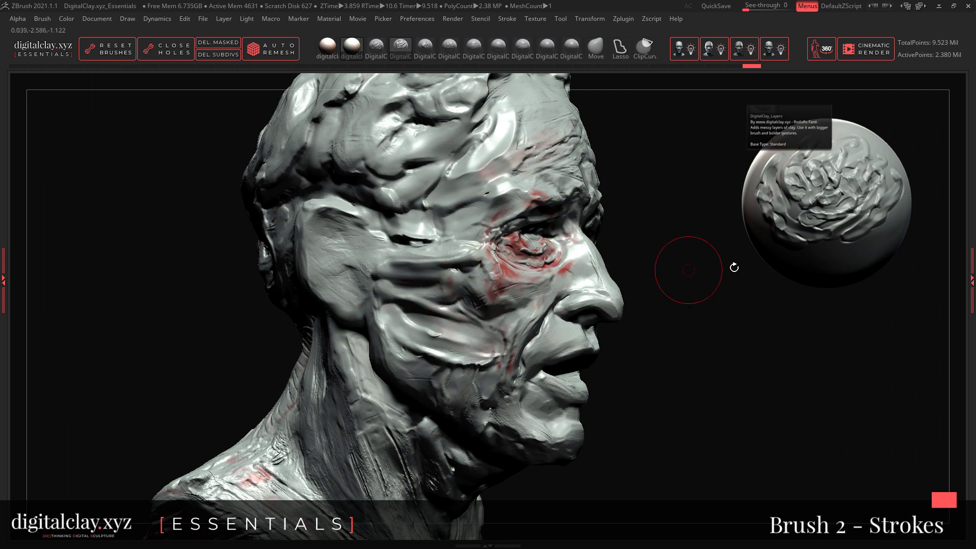
pyautogui.moveTo(736, 253)
pyautogui.mouseDown()
pyautogui.moveTo(726, 259)
pyautogui.moveTo(732, 231)
pyautogui.moveTo(709, 220)
pyautogui.mouseUp()
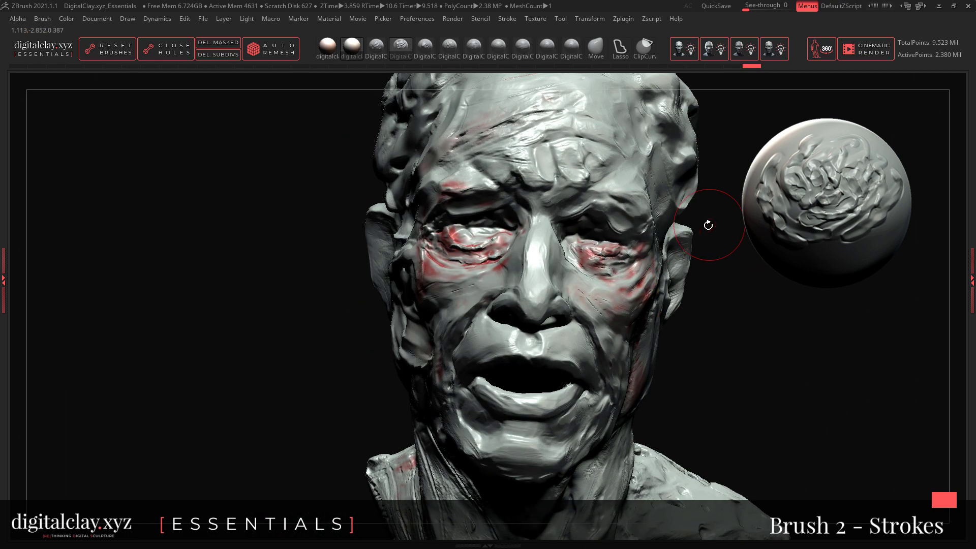
pyautogui.moveTo(758, 273)
pyautogui.mouseDown()
pyautogui.moveTo(740, 266)
pyautogui.moveTo(749, 256)
pyautogui.mouseUp()
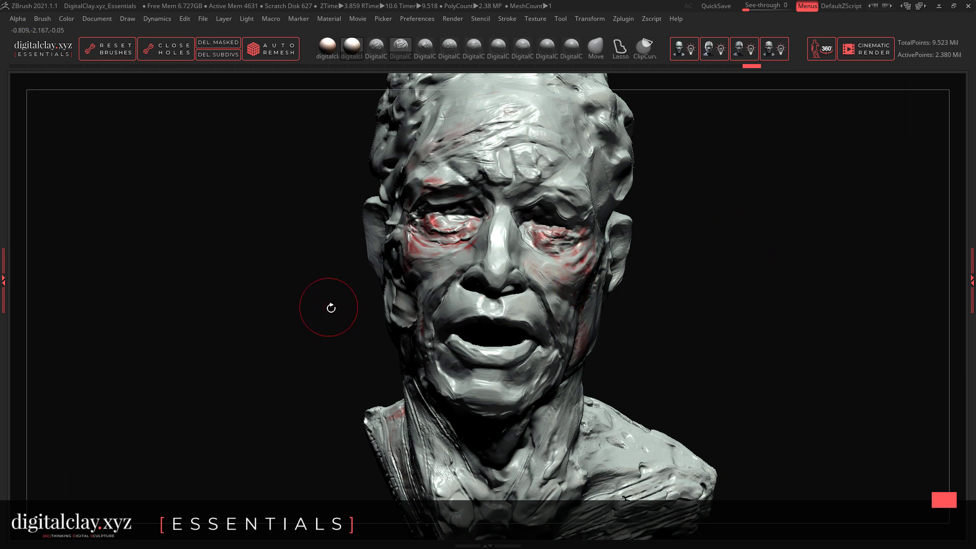
pyautogui.moveTo(321, 321); pyautogui.dragTo(347, 321)
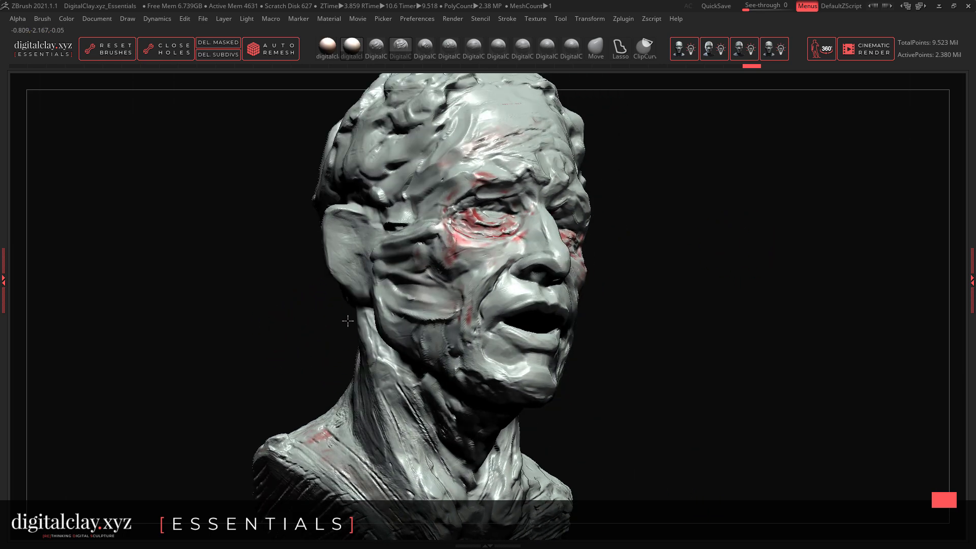
pyautogui.moveTo(688, 332); pyautogui.dragTo(681, 308)
# - Add a Strokes mark on the underside of the bust's base and smooth the clay around it
pyautogui.moveTo(659, 341)
pyautogui.mouseDown()
pyautogui.moveTo(704, 283)
pyautogui.moveTo(704, 227)
pyautogui.moveTo(722, 276)
pyautogui.moveTo(711, 275)
pyautogui.moveTo(726, 262)
pyautogui.mouseUp()
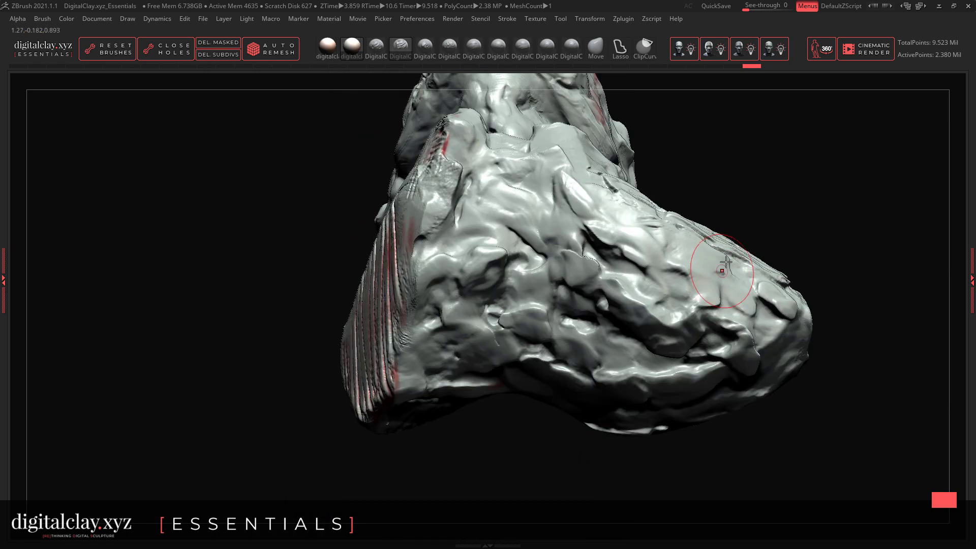
pyautogui.moveTo(763, 195); pyautogui.dragTo(742, 218)
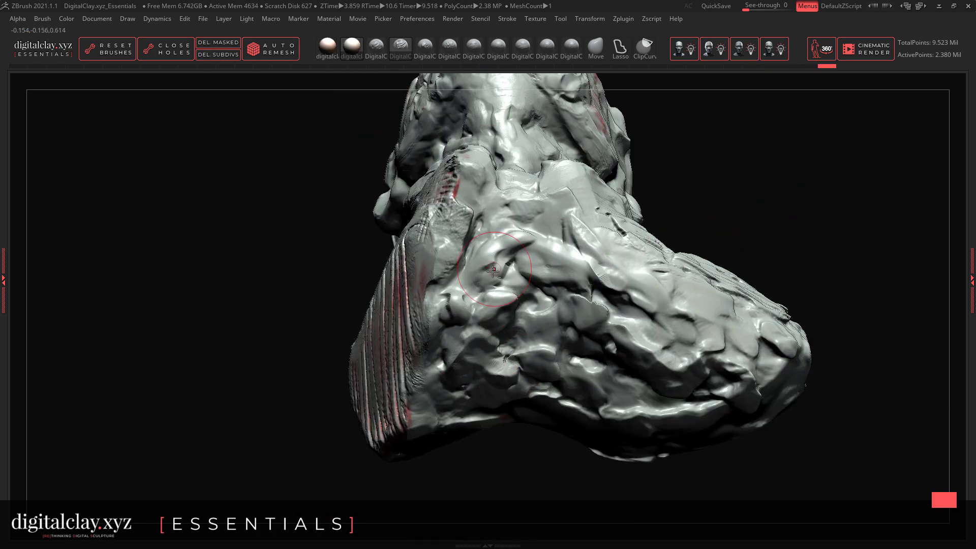
pyautogui.keyDown('shift'); pyautogui.moveTo(519, 265); pyautogui.dragTo(526, 232); pyautogui.keyUp('shift')
pyautogui.moveTo(765, 200)
pyautogui.mouseDown()
pyautogui.moveTo(708, 283)
pyautogui.moveTo(722, 320)
pyautogui.moveTo(625, 284)
pyautogui.moveTo(714, 318)
pyautogui.mouseUp()
pyautogui.moveTo(863, 223)
pyautogui.mouseDown()
pyautogui.moveTo(867, 251)
pyautogui.moveTo(871, 211)
pyautogui.moveTo(748, 335)
pyautogui.moveTo(633, 351)
pyautogui.moveTo(538, 407)
pyautogui.moveTo(554, 345)
pyautogui.moveTo(616, 346)
pyautogui.mouseUp()
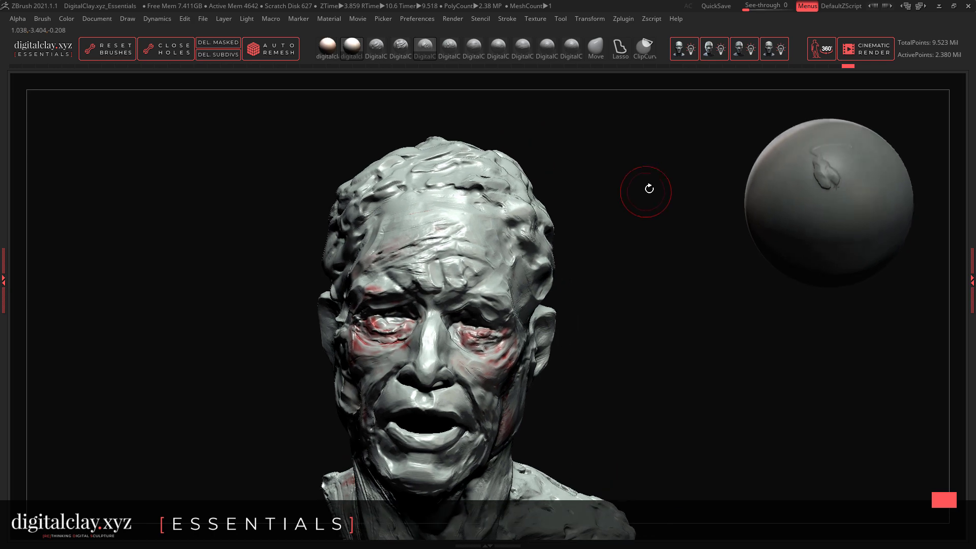
# - Sculpt messy overlapping clay patches over the bust's forehead with the Layers brush
pyautogui.moveTo(649, 191)
pyautogui.mouseDown()
pyautogui.moveTo(636, 185)
pyautogui.moveTo(615, 220)
pyautogui.moveTo(513, 249)
pyautogui.mouseUp()
pyautogui.moveTo(655, 235)
pyautogui.mouseDown()
pyautogui.moveTo(673, 248)
pyautogui.moveTo(441, 229)
pyautogui.mouseUp()
pyautogui.moveTo(433, 190)
pyautogui.mouseDown()
pyautogui.moveTo(410, 164)
pyautogui.moveTo(434, 188)
pyautogui.mouseUp()
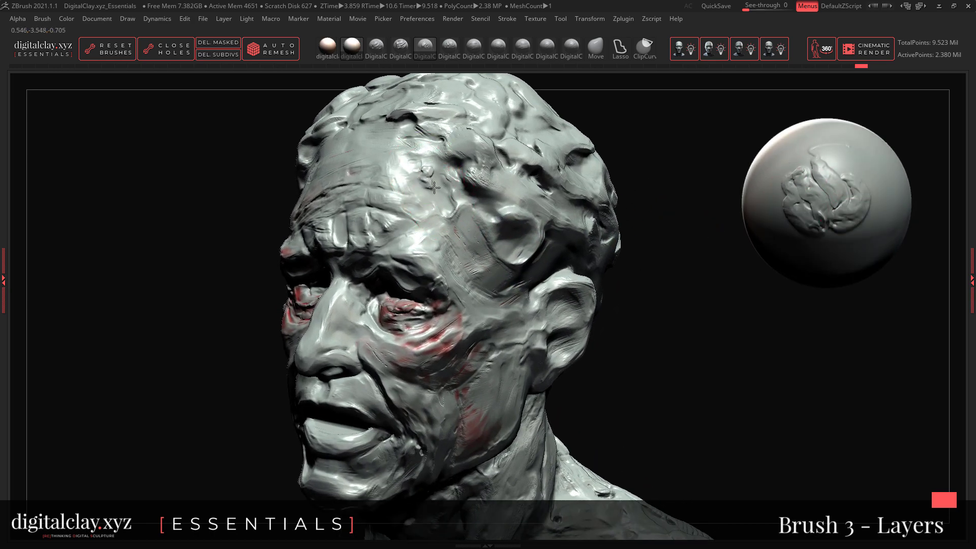
pyautogui.moveTo(467, 233)
pyautogui.mouseDown()
pyautogui.moveTo(488, 255)
pyautogui.moveTo(382, 163)
pyautogui.mouseUp()
pyautogui.moveTo(645, 213)
pyautogui.mouseDown()
pyautogui.moveTo(706, 205)
pyautogui.moveTo(501, 209)
pyautogui.moveTo(452, 237)
pyautogui.moveTo(524, 239)
pyautogui.moveTo(473, 259)
pyautogui.mouseUp()
pyautogui.moveTo(472, 260); pyautogui.dragTo(502, 257, button='right')
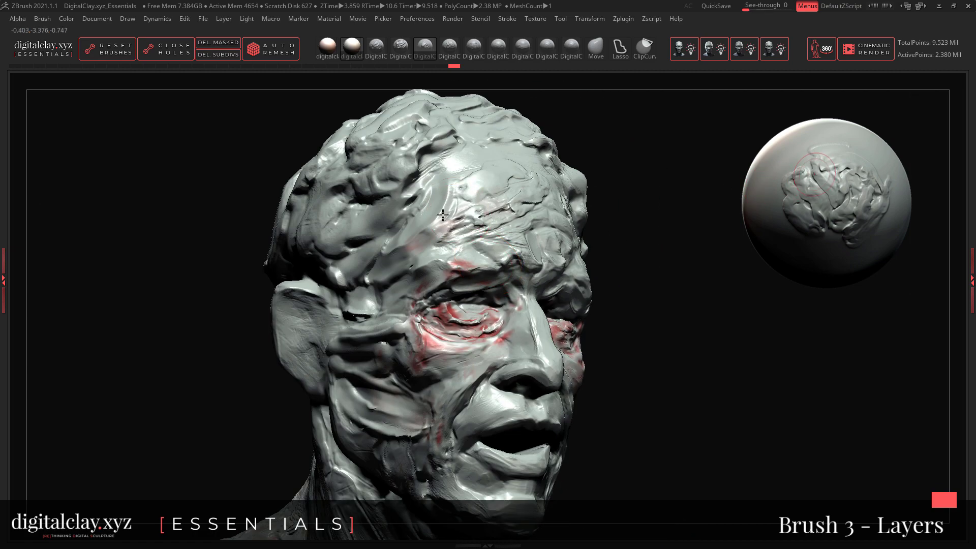
pyautogui.moveTo(645, 235)
pyautogui.mouseDown(button='right')
pyautogui.moveTo(645, 249)
pyautogui.moveTo(473, 288)
pyautogui.mouseUp(button='right')
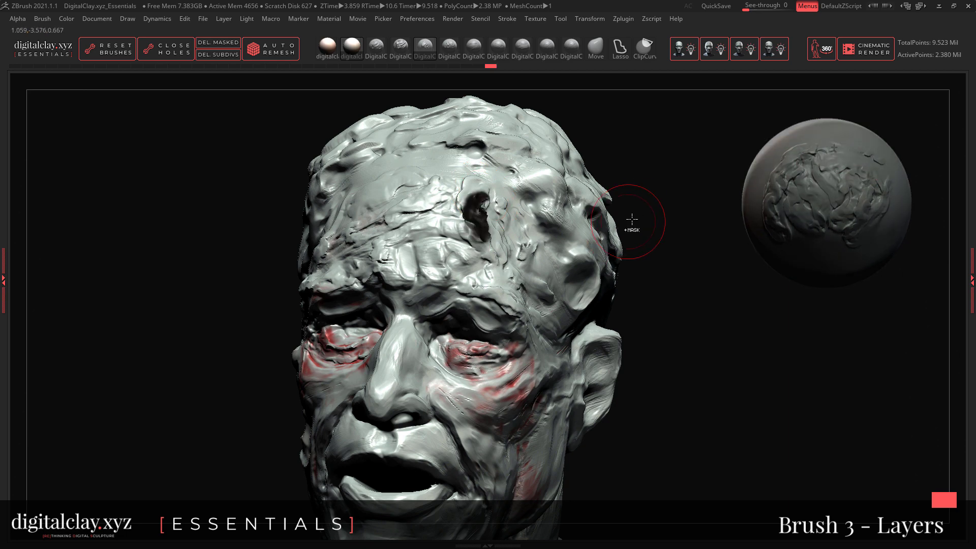
# - Build up Layers brush clay on the left side of the head, above the ear and around the temple
pyautogui.moveTo(649, 176)
pyautogui.mouseDown(button='right')
pyautogui.moveTo(686, 204)
pyautogui.moveTo(601, 261)
pyautogui.mouseUp(button='right')
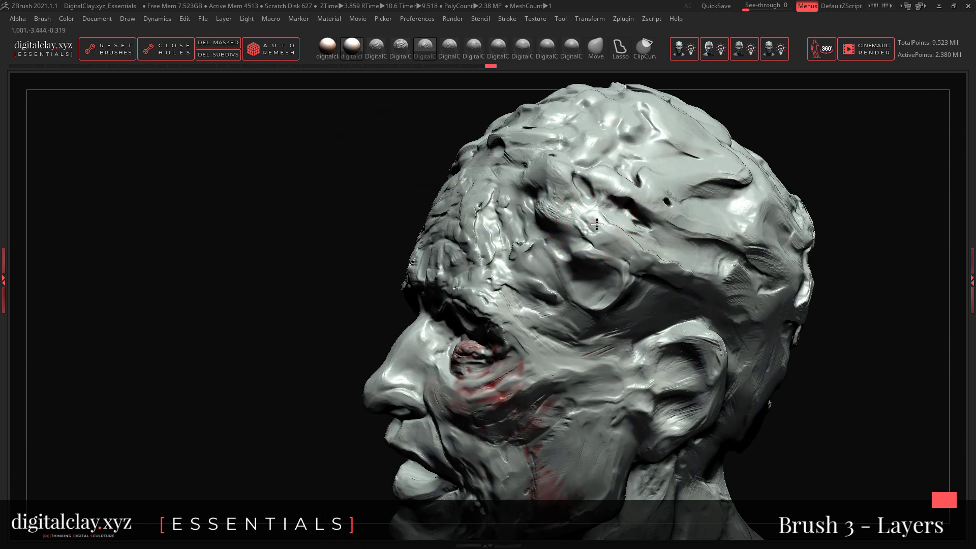
pyautogui.moveTo(597, 224); pyautogui.dragTo(627, 249)
pyautogui.moveTo(586, 214); pyautogui.dragTo(682, 253)
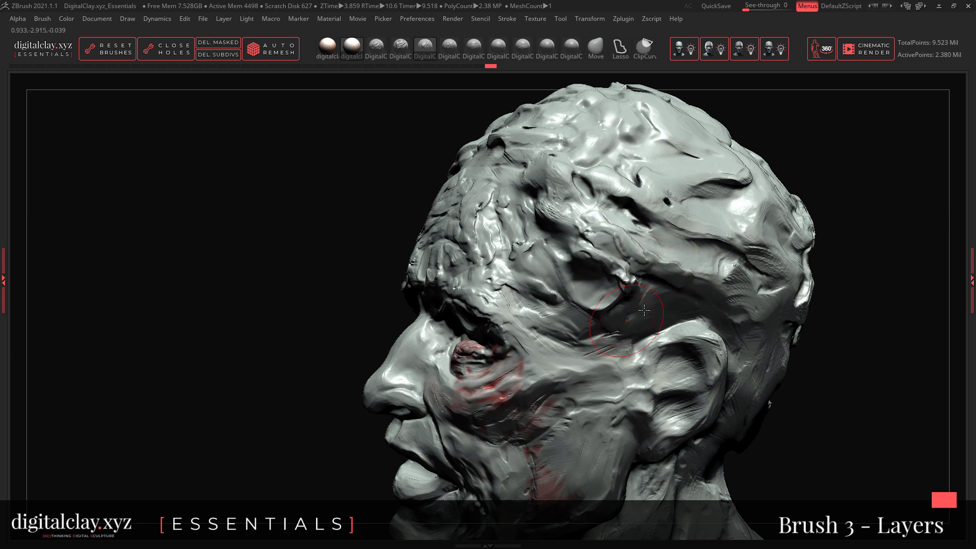
pyautogui.moveTo(293, 317); pyautogui.dragTo(386, 285)
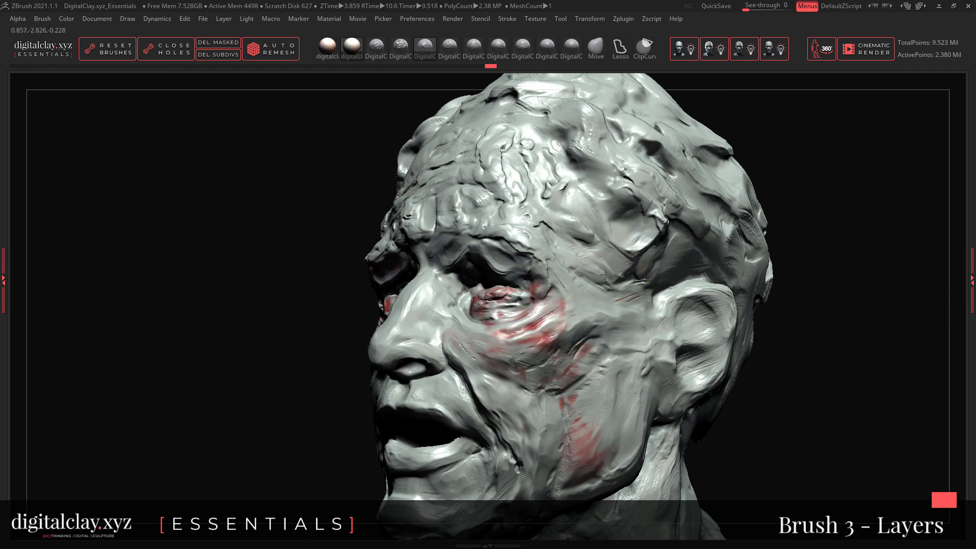
pyautogui.moveTo(593, 230); pyautogui.dragTo(585, 222)
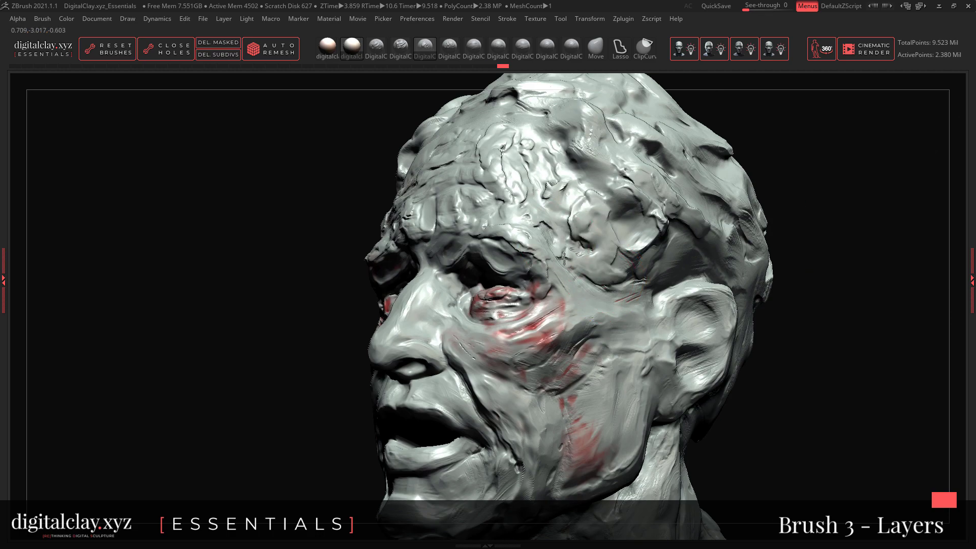
# - Spread rough Layers clay over the left cheekbone and down the cheek to the jaw
pyautogui.moveTo(803, 263); pyautogui.dragTo(533, 306)
pyautogui.moveTo(554, 264)
pyautogui.mouseDown()
pyautogui.moveTo(569, 300)
pyautogui.moveTo(529, 387)
pyautogui.moveTo(585, 355)
pyautogui.moveTo(564, 397)
pyautogui.moveTo(496, 422)
pyautogui.moveTo(548, 368)
pyautogui.mouseUp()
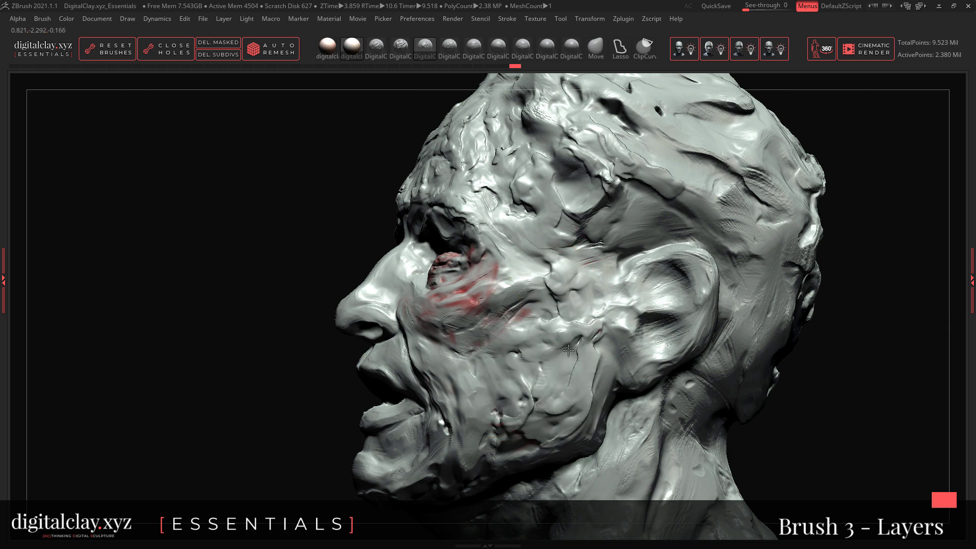
pyautogui.moveTo(303, 356)
pyautogui.mouseDown()
pyautogui.moveTo(336, 360)
pyautogui.moveTo(708, 212)
pyautogui.moveTo(701, 257)
pyautogui.moveTo(622, 153)
pyautogui.moveTo(279, 175)
pyautogui.mouseUp()
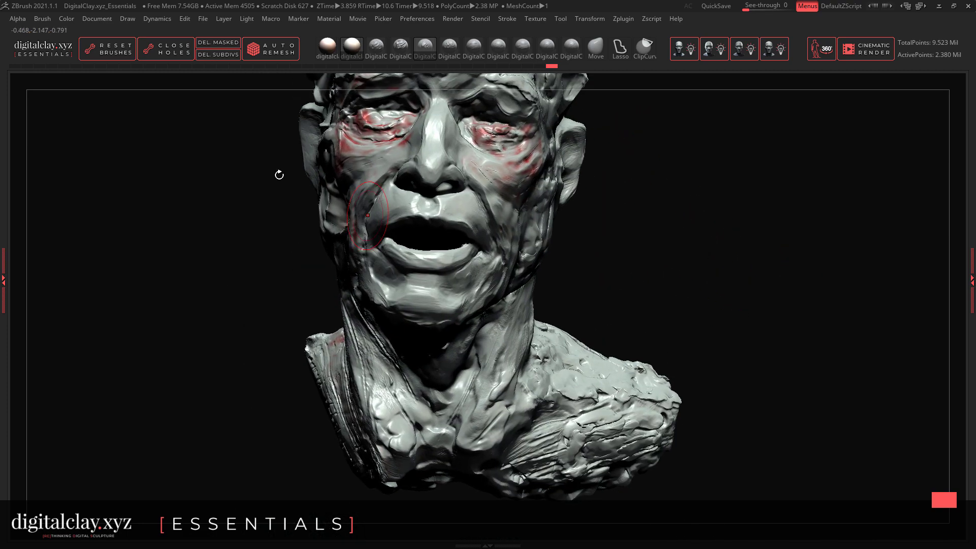
pyautogui.moveTo(193, 172); pyautogui.dragTo(197, 159)
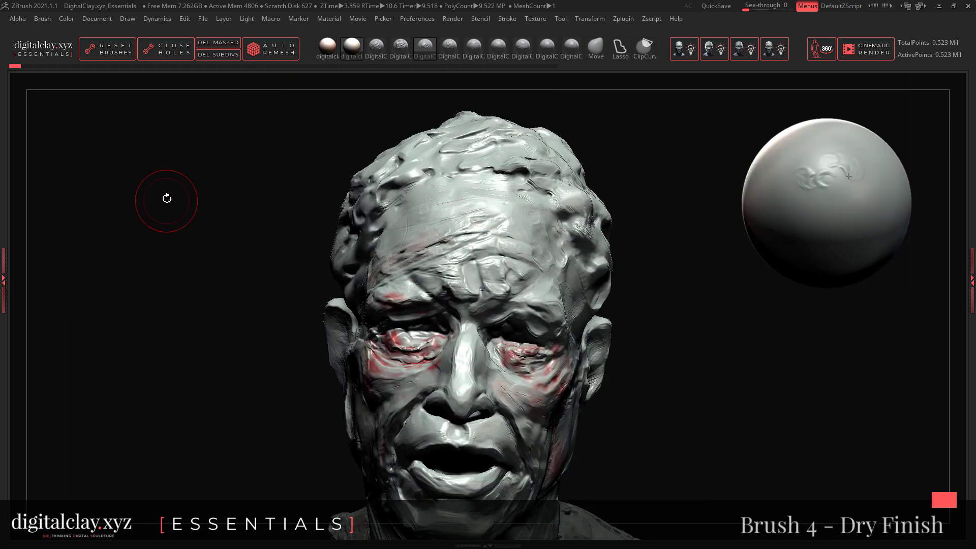
# - Activate the Dry Finish brush, adjust its stroke settings over the bust's forehead and dismiss the undo-history warning
pyautogui.moveTo(166, 196)
pyautogui.mouseDown()
pyautogui.moveTo(189, 198)
pyautogui.moveTo(170, 201)
pyautogui.moveTo(403, 81)
pyautogui.mouseUp()
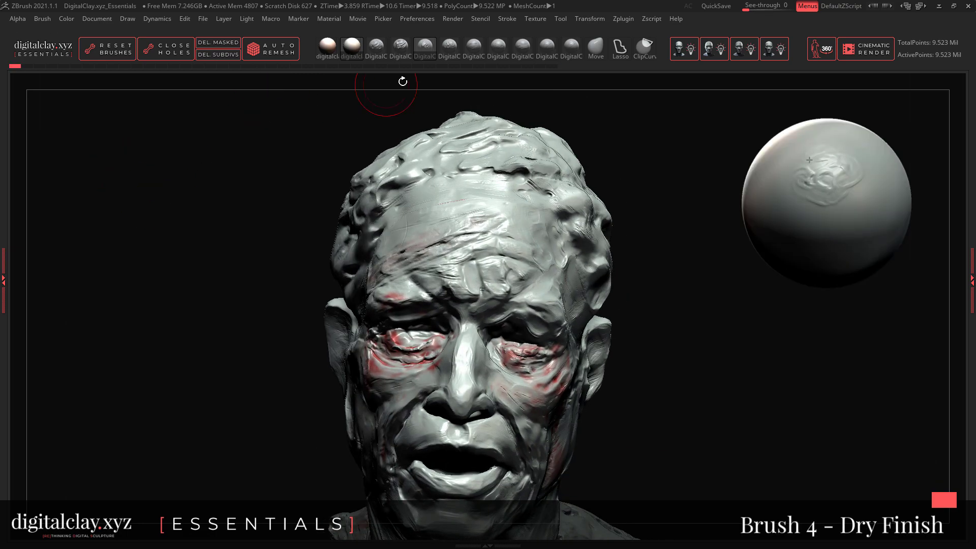
pyautogui.click(450, 51)
pyautogui.press('space')
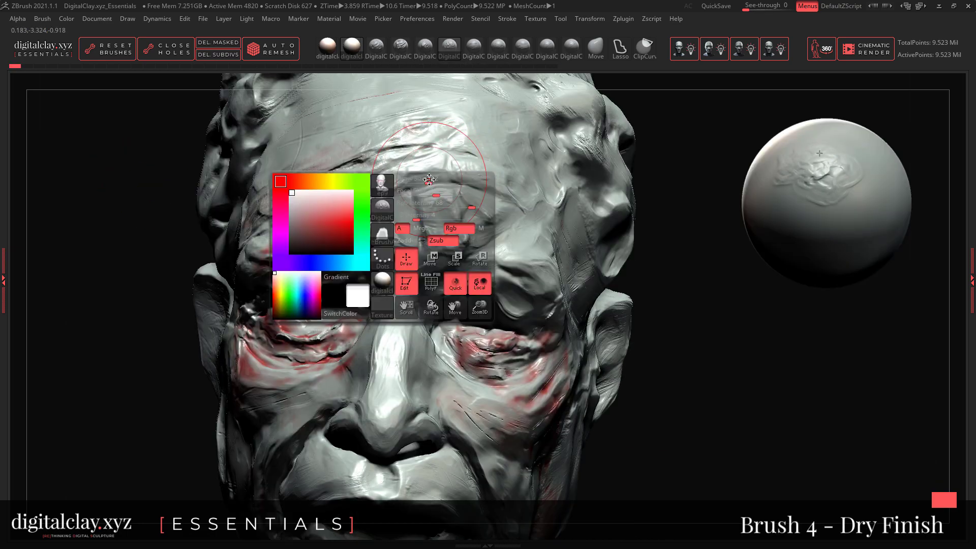
pyautogui.click(460, 200)
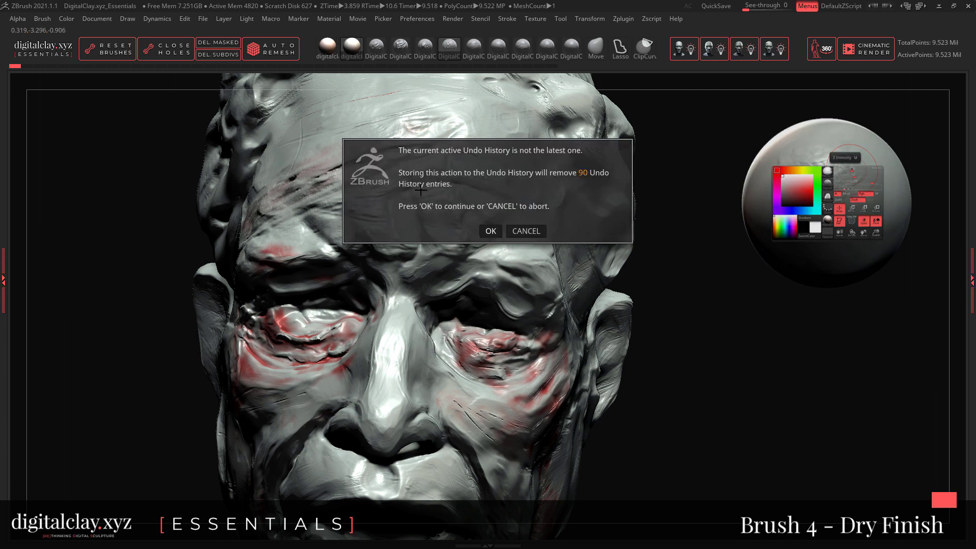
pyautogui.press('Escape')
# - Brush dry clay texture down the bridge of the bust's nose with Dry Finish
pyautogui.moveTo(719, 212); pyautogui.dragTo(600, 235)
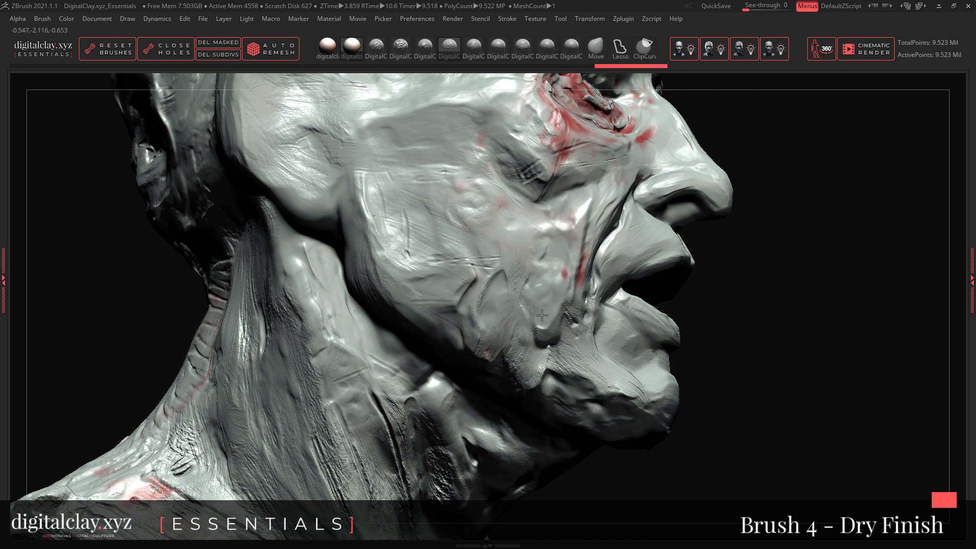
pyautogui.moveTo(742, 355); pyautogui.dragTo(342, 312)
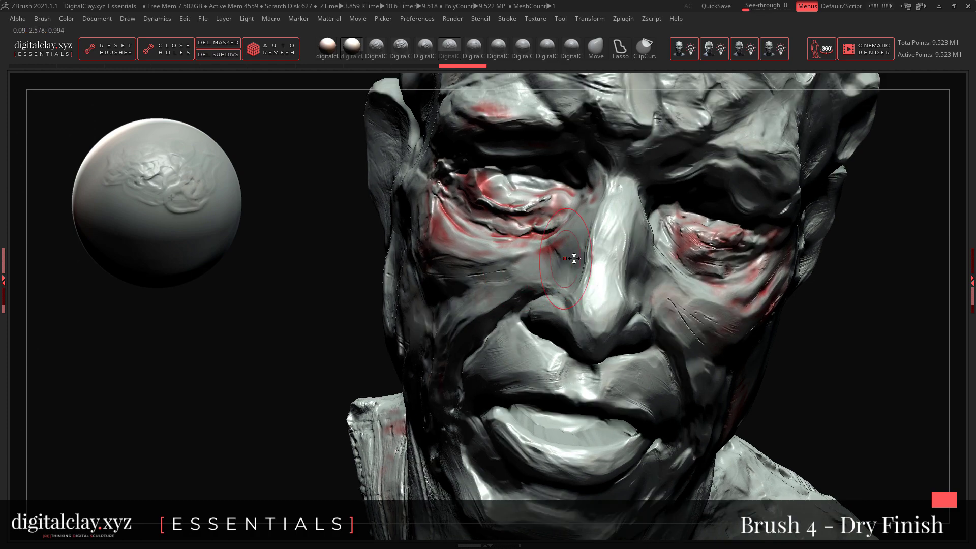
pyautogui.press('space')
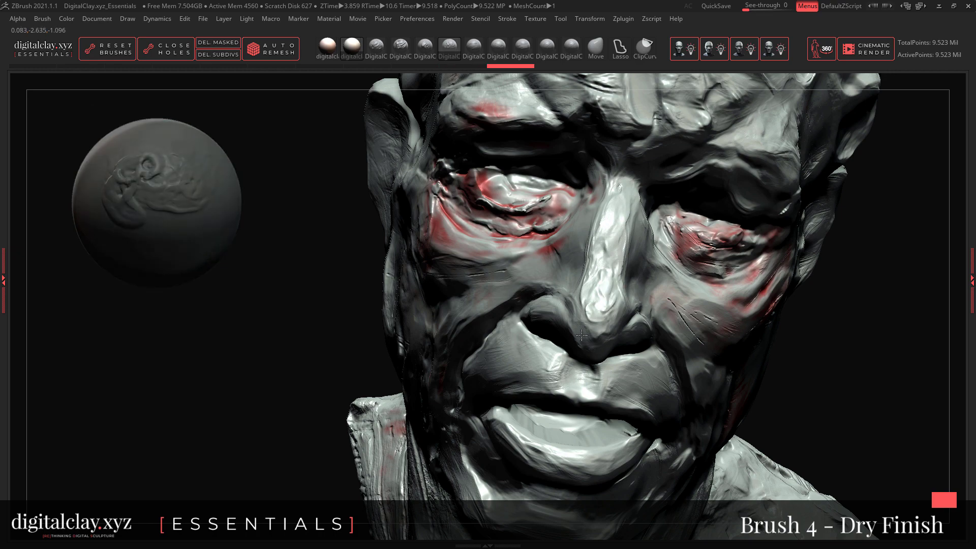
# - Roughen the clay beside the bust's right eye and along the jaw below the right ear with Dry Finish
pyautogui.moveTo(267, 348); pyautogui.dragTo(649, 289)
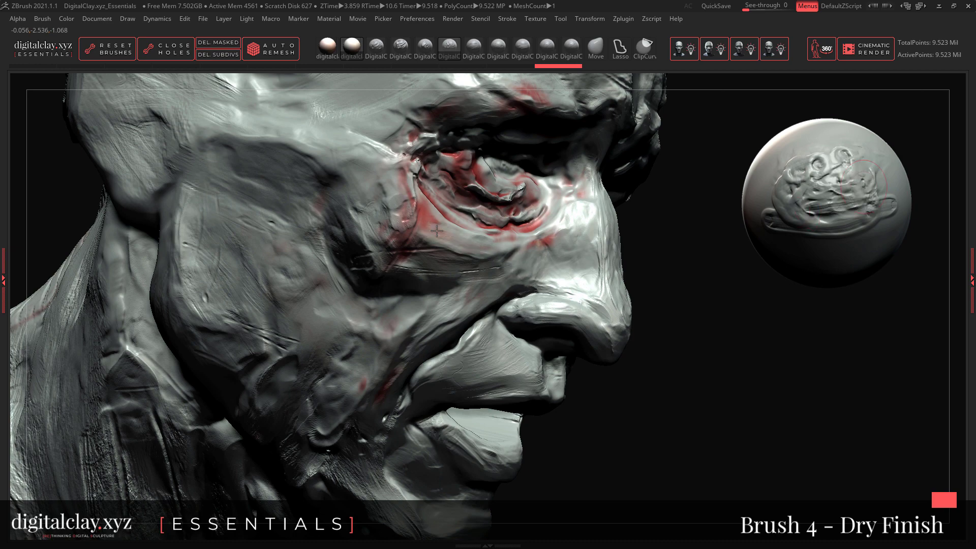
pyautogui.moveTo(437, 213)
pyautogui.mouseDown()
pyautogui.moveTo(404, 224)
pyautogui.moveTo(399, 236)
pyautogui.mouseUp()
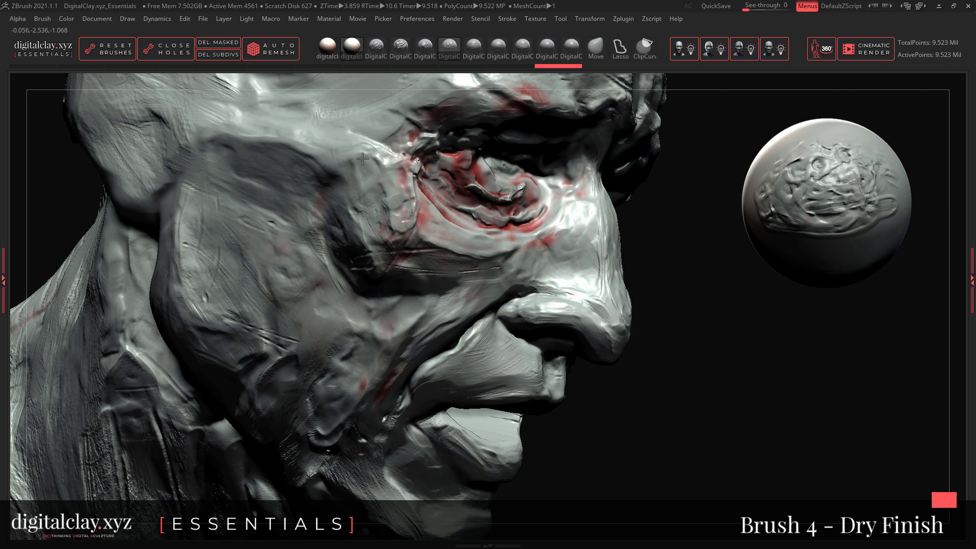
pyautogui.press('space')
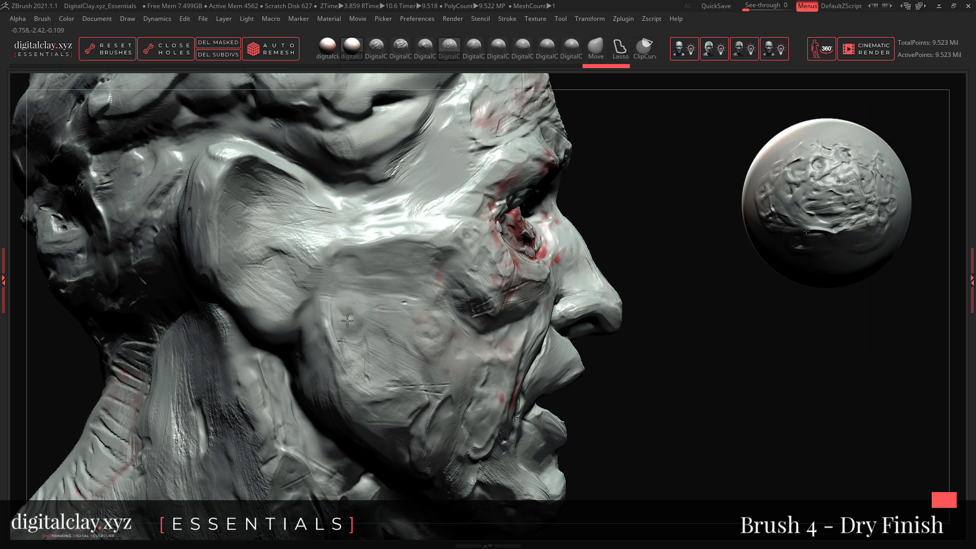
pyautogui.moveTo(348, 321)
pyautogui.mouseDown()
pyautogui.moveTo(376, 391)
pyautogui.moveTo(325, 351)
pyautogui.moveTo(407, 427)
pyautogui.moveTo(438, 417)
pyautogui.mouseUp()
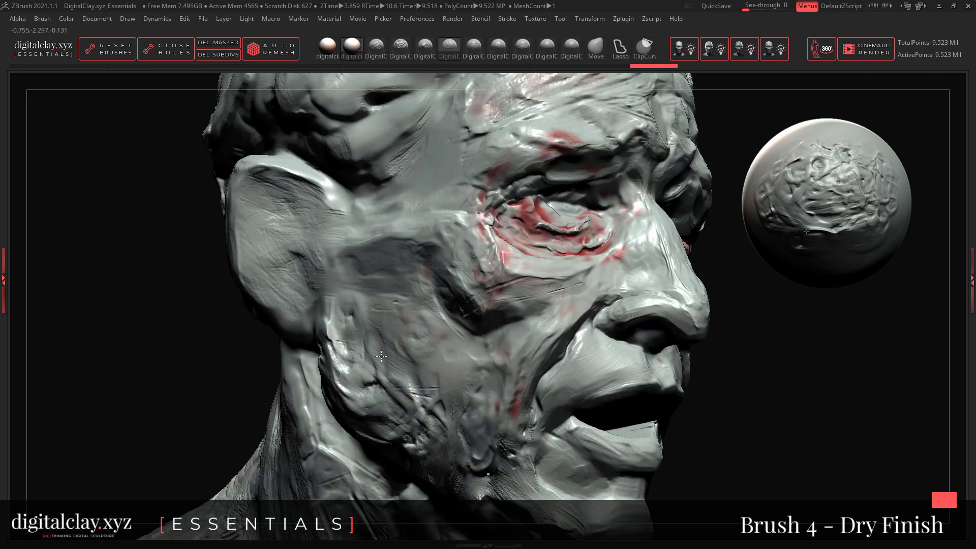
pyautogui.moveTo(373, 327)
pyautogui.mouseDown()
pyautogui.moveTo(378, 364)
pyautogui.moveTo(355, 274)
pyautogui.moveTo(402, 239)
pyautogui.moveTo(472, 366)
pyautogui.moveTo(438, 354)
pyautogui.moveTo(488, 391)
pyautogui.moveTo(412, 289)
pyautogui.moveTo(513, 376)
pyautogui.moveTo(550, 371)
pyautogui.mouseUp()
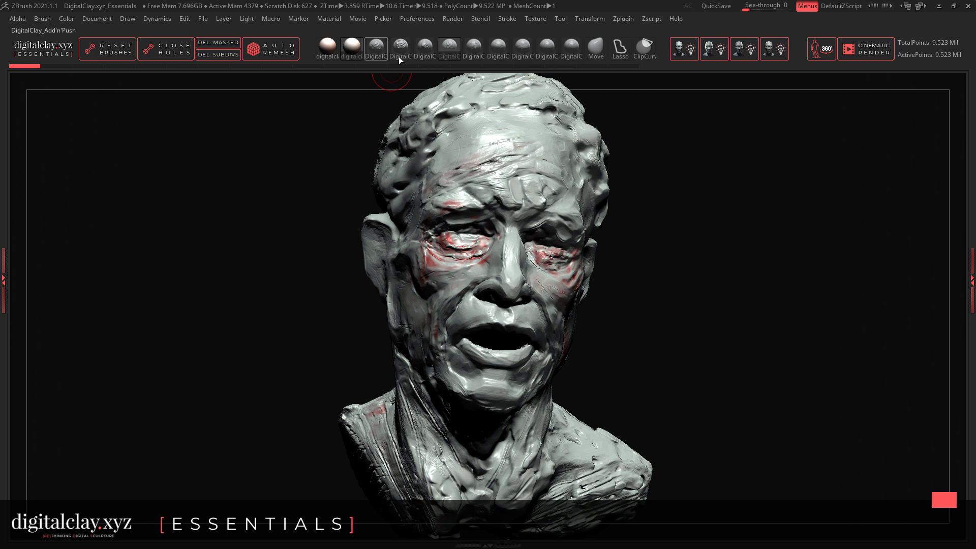
# - Rake parallel comb grooves across the bust's left temple with the Broken Comb brush
pyautogui.click(473, 53)
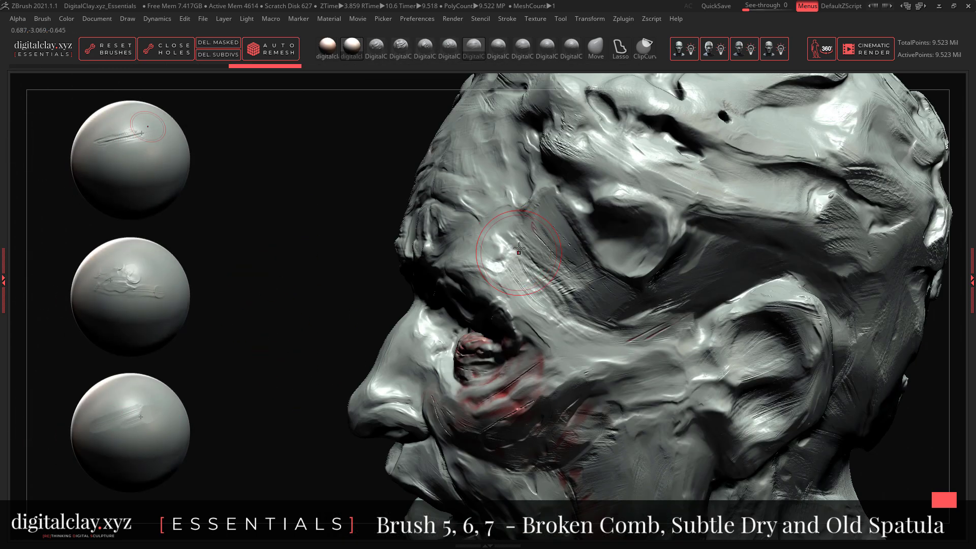
pyautogui.moveTo(508, 259)
pyautogui.mouseDown()
pyautogui.moveTo(562, 227)
pyautogui.moveTo(584, 279)
pyautogui.moveTo(617, 316)
pyautogui.moveTo(656, 350)
pyautogui.moveTo(676, 325)
pyautogui.moveTo(691, 346)
pyautogui.mouseUp()
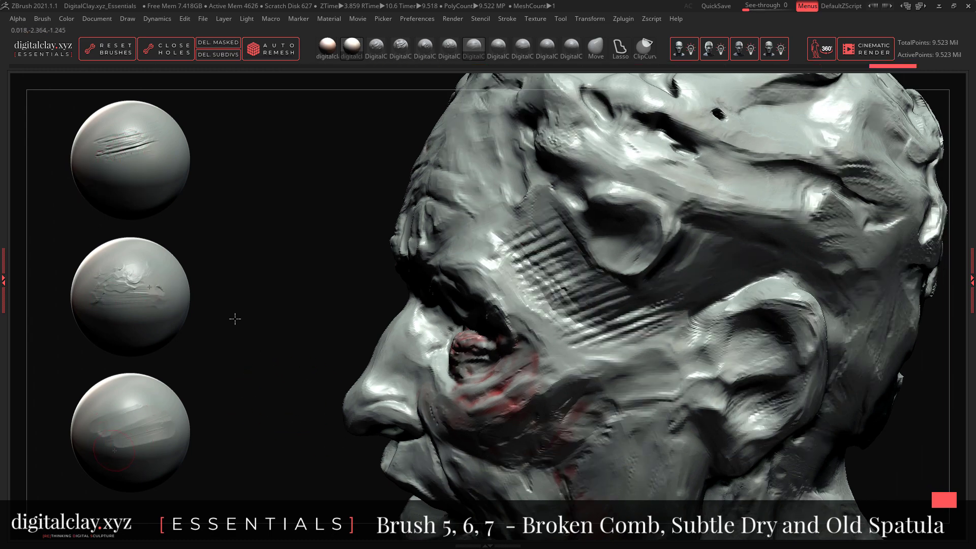
pyautogui.keyDown('alt'); pyautogui.moveTo(235, 318); pyautogui.dragTo(156, 226); pyautogui.keyUp('alt')
pyautogui.moveTo(259, 385); pyautogui.dragTo(325, 378)
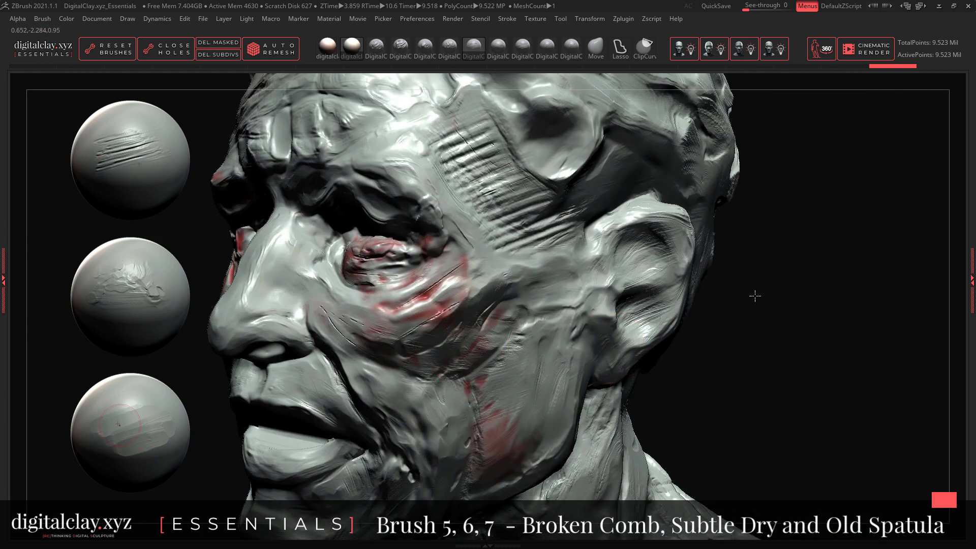
# - Comb horizontal ridges over the bust's left cheek and jaw with the Broken Comb brush
pyautogui.moveTo(755, 296)
pyautogui.mouseDown()
pyautogui.moveTo(765, 305)
pyautogui.moveTo(712, 305)
pyautogui.mouseUp()
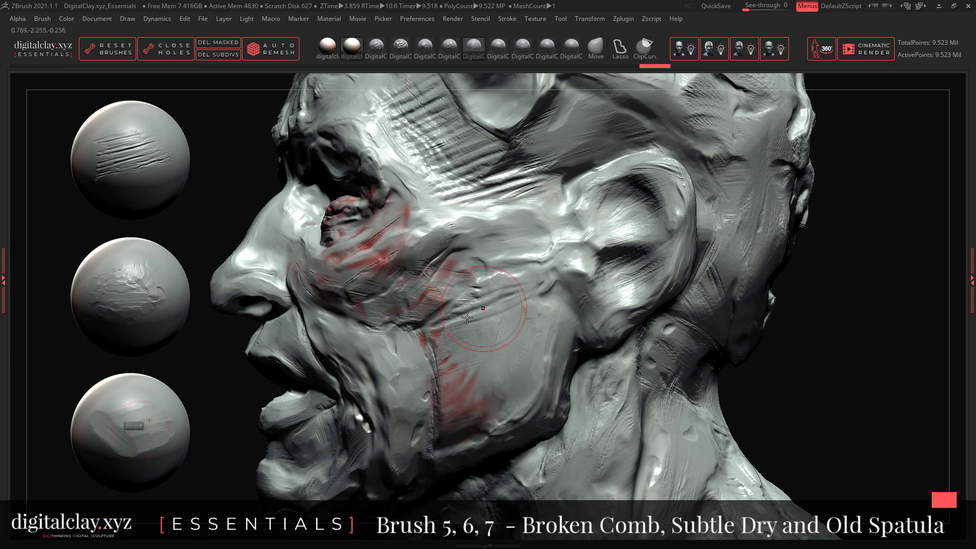
pyautogui.moveTo(473, 322)
pyautogui.mouseDown()
pyautogui.moveTo(533, 305)
pyautogui.moveTo(447, 326)
pyautogui.moveTo(529, 310)
pyautogui.moveTo(443, 335)
pyautogui.moveTo(549, 326)
pyautogui.moveTo(432, 356)
pyautogui.moveTo(537, 329)
pyautogui.mouseUp()
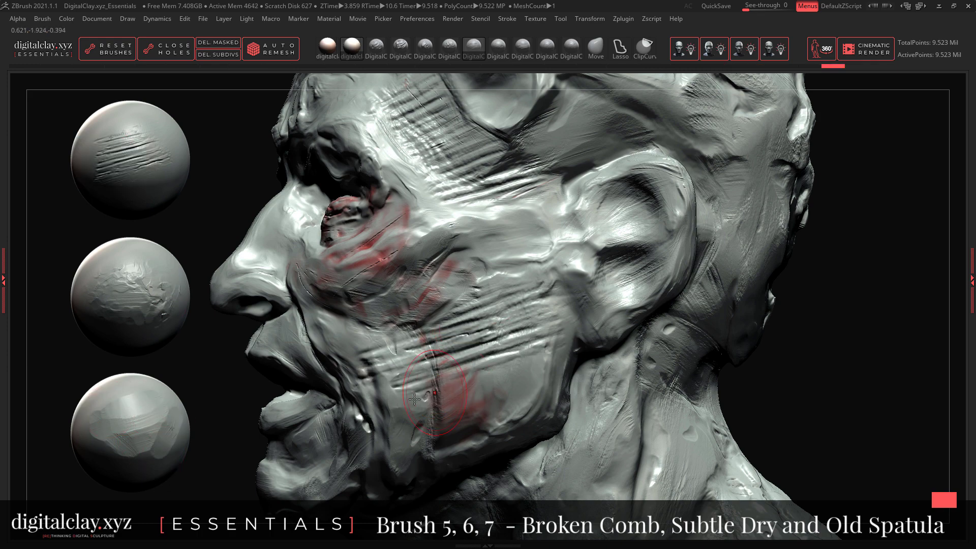
pyautogui.moveTo(518, 365); pyautogui.dragTo(446, 390)
pyautogui.moveTo(526, 373); pyautogui.dragTo(289, 364, button='right')
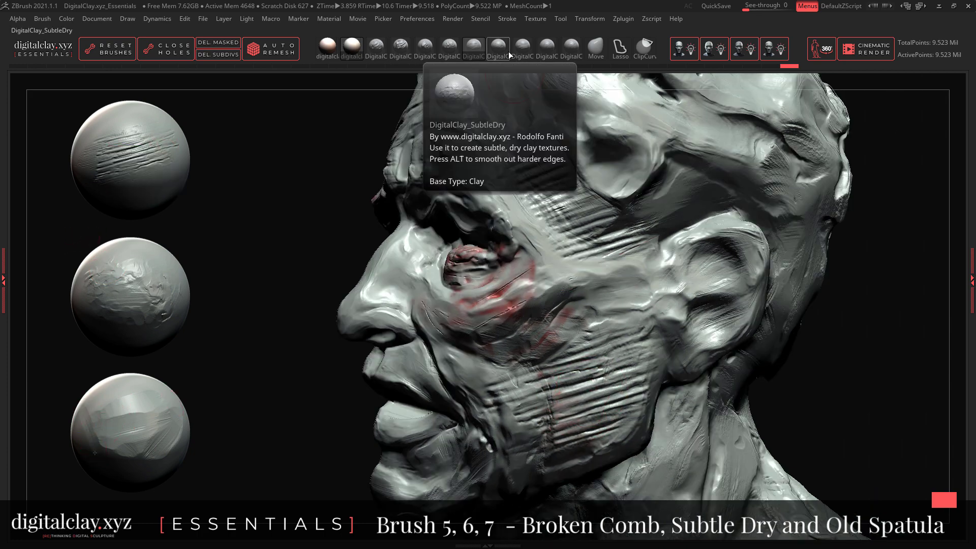
# - Go past the Old Spatula brush to the Engraving Knife and score light diagonal lines across the bust's right temple
pyautogui.click(522, 48)
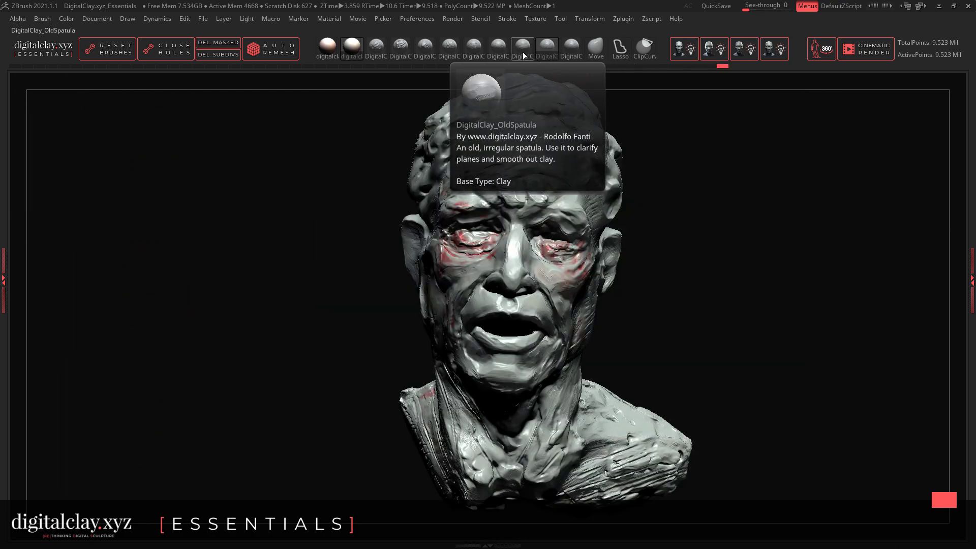
pyautogui.moveTo(722, 193); pyautogui.dragTo(742, 305)
pyautogui.moveTo(731, 228)
pyautogui.mouseDown()
pyautogui.moveTo(743, 207)
pyautogui.moveTo(766, 210)
pyautogui.moveTo(754, 194)
pyautogui.moveTo(560, 71)
pyautogui.mouseUp()
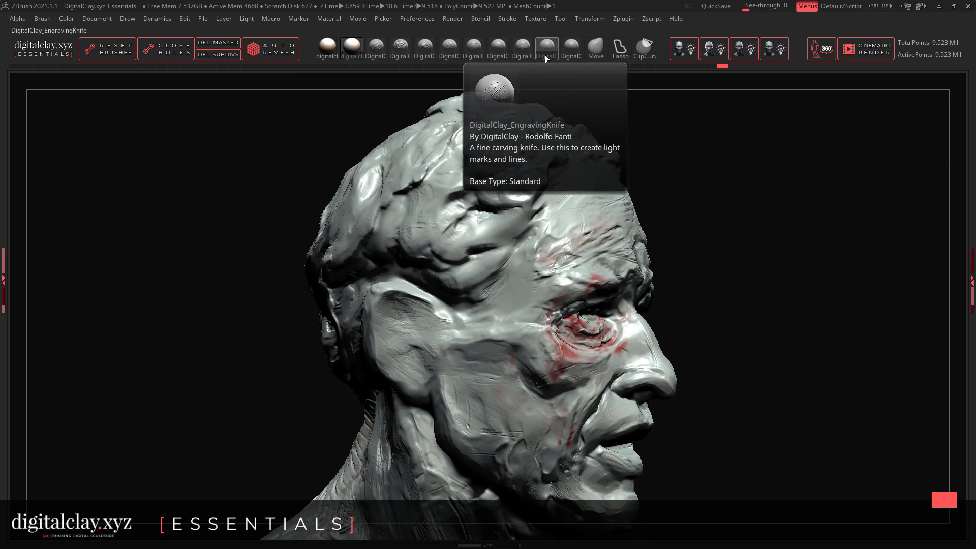
pyautogui.moveTo(796, 271)
pyautogui.keyDown('alt'); pyautogui.mouseDown()
pyautogui.moveTo(767, 223)
pyautogui.moveTo(652, 257)
pyautogui.moveTo(495, 242)
pyautogui.mouseUp(); pyautogui.keyUp('alt')
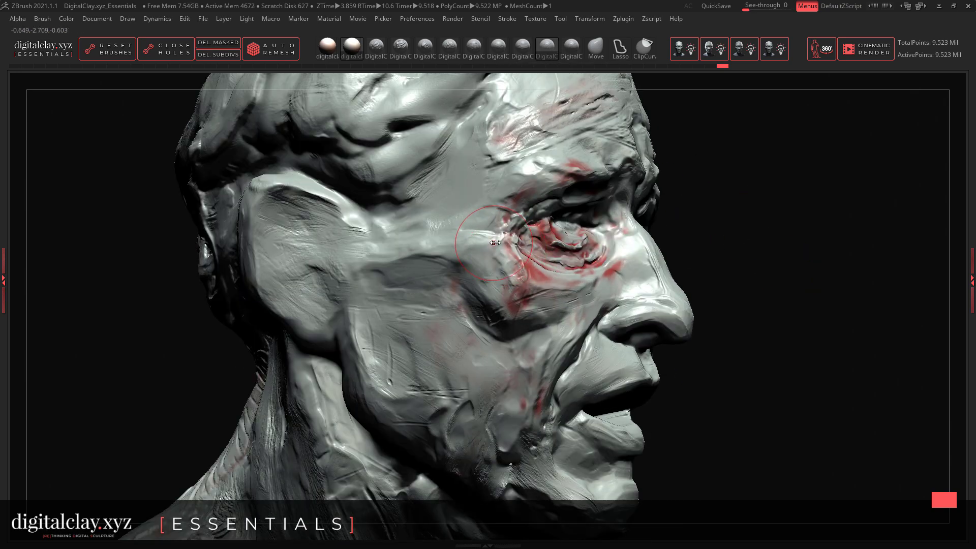
pyautogui.press('space')
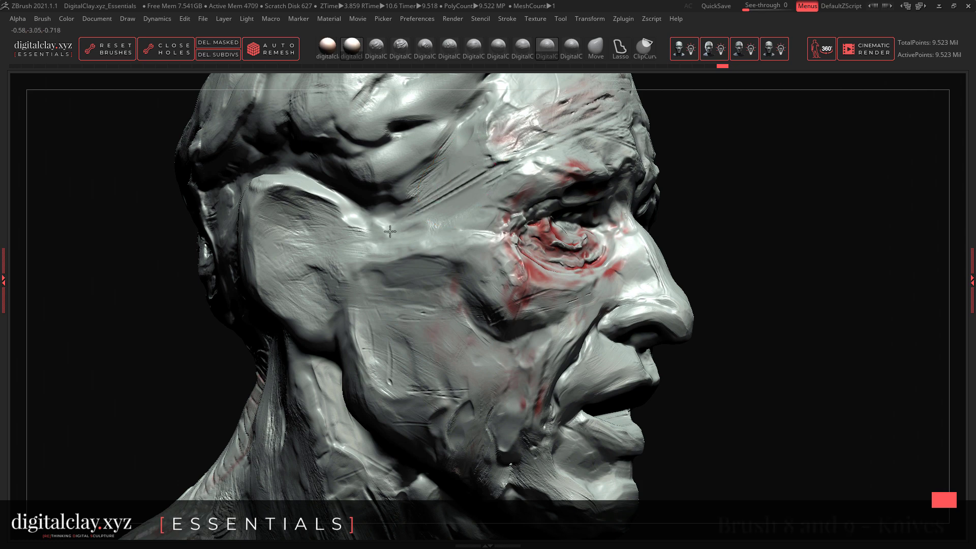
# - Carve long parallel cuts across the bust's right cheek with the Engraving Knife
pyautogui.moveTo(389, 302); pyautogui.dragTo(513, 292)
pyautogui.moveTo(379, 331); pyautogui.dragTo(560, 309)
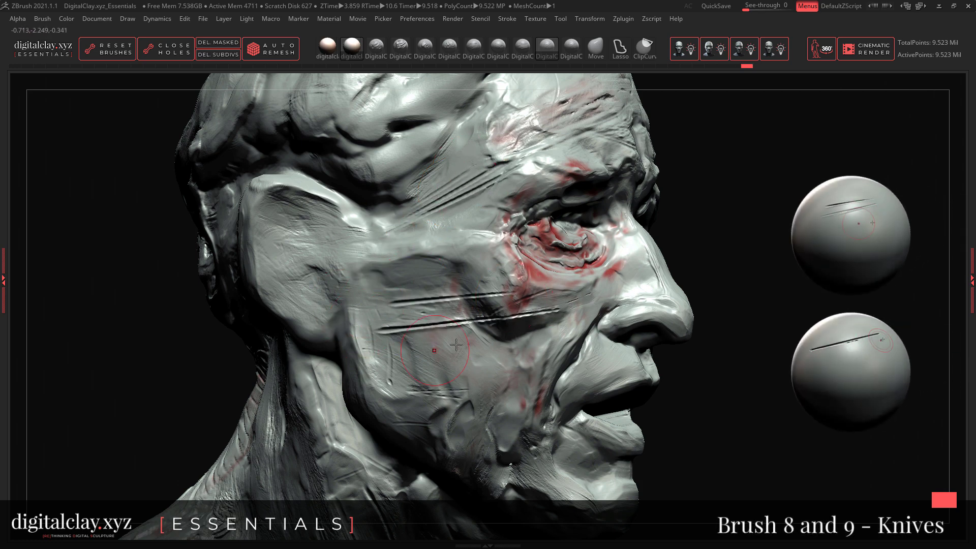
pyautogui.moveTo(411, 357); pyautogui.dragTo(565, 328)
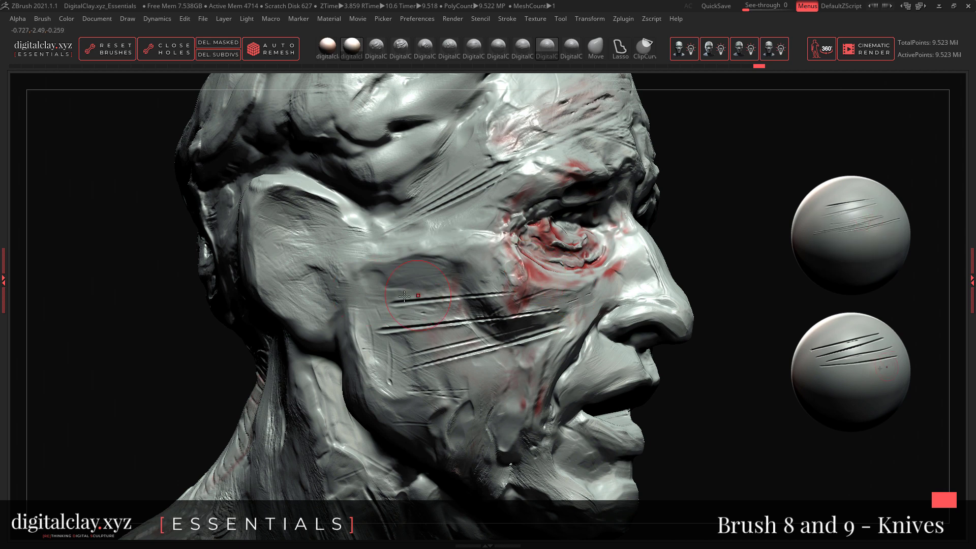
# - Reduce the Engraving Knife's size and carve closely spaced grooves from the right ear towards the cheekbone
pyautogui.press('space')
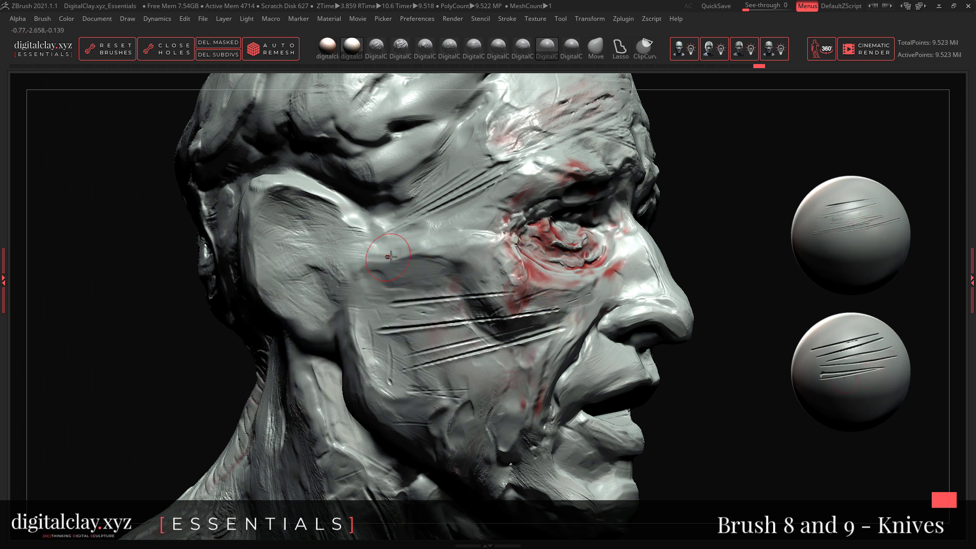
pyautogui.moveTo(544, 55)
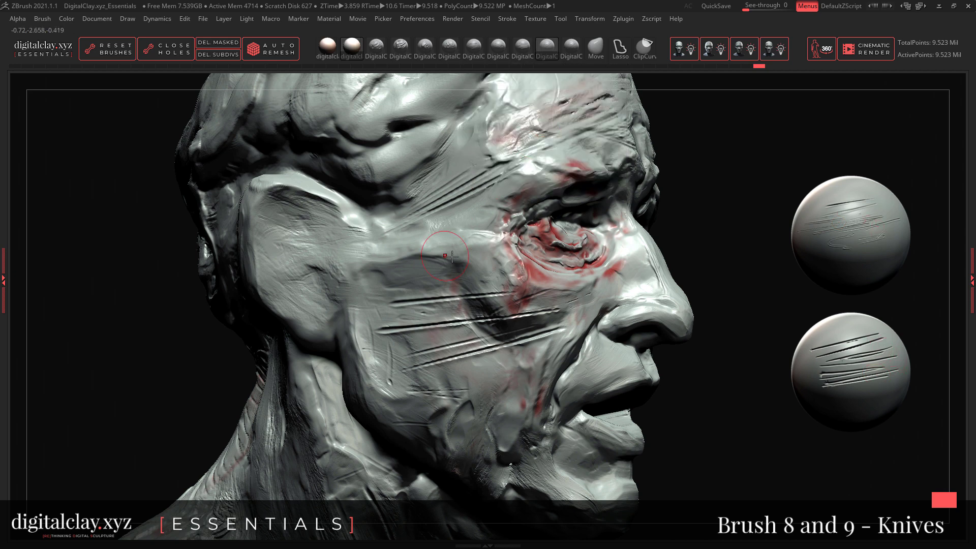
pyautogui.moveTo(333, 293)
pyautogui.mouseDown()
pyautogui.moveTo(462, 262)
pyautogui.moveTo(478, 269)
pyautogui.mouseUp()
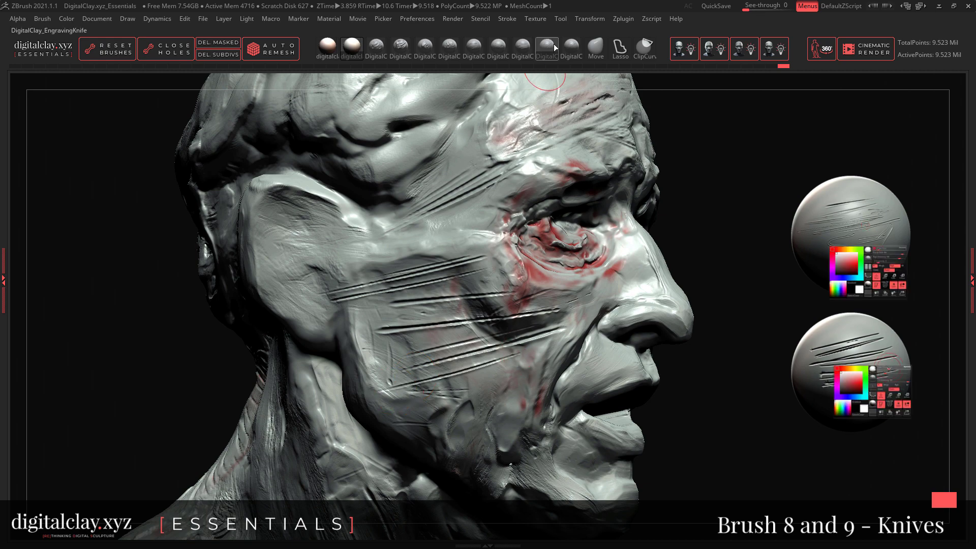
# - Shrink the Engraving Knife further and scratch fine crossing lines over the bust's right jaw
pyautogui.moveTo(578, 48)
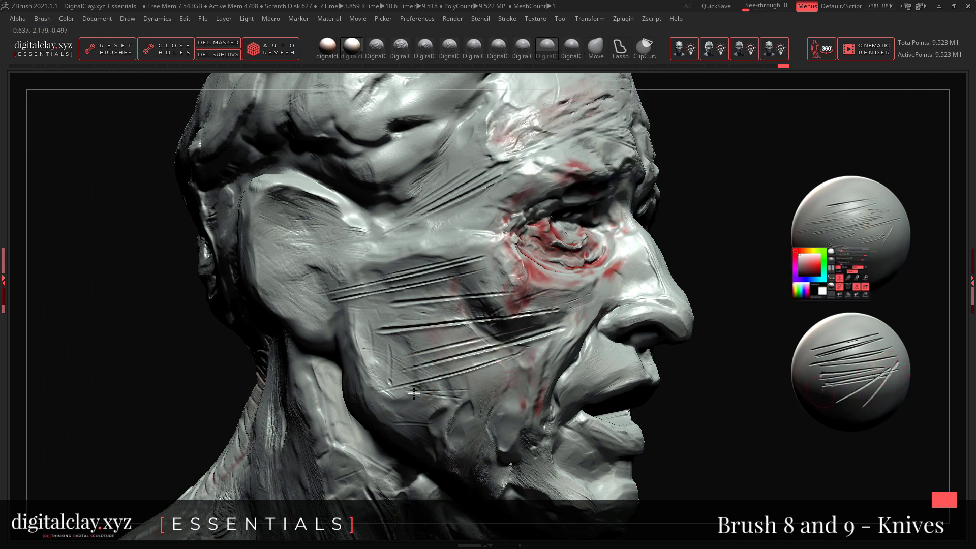
pyautogui.press('space')
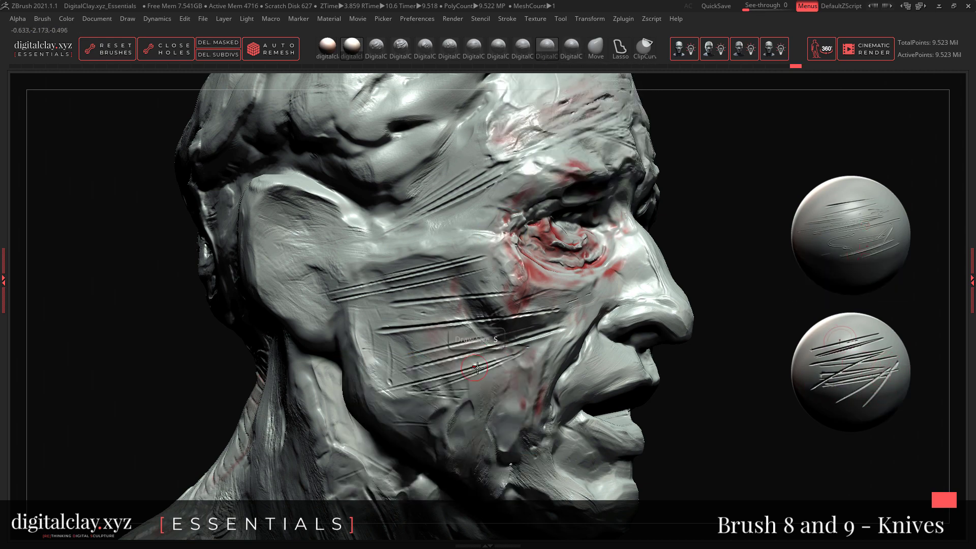
pyautogui.moveTo(765, 334)
pyautogui.mouseDown()
pyautogui.moveTo(529, 347)
pyautogui.moveTo(502, 297)
pyautogui.mouseUp()
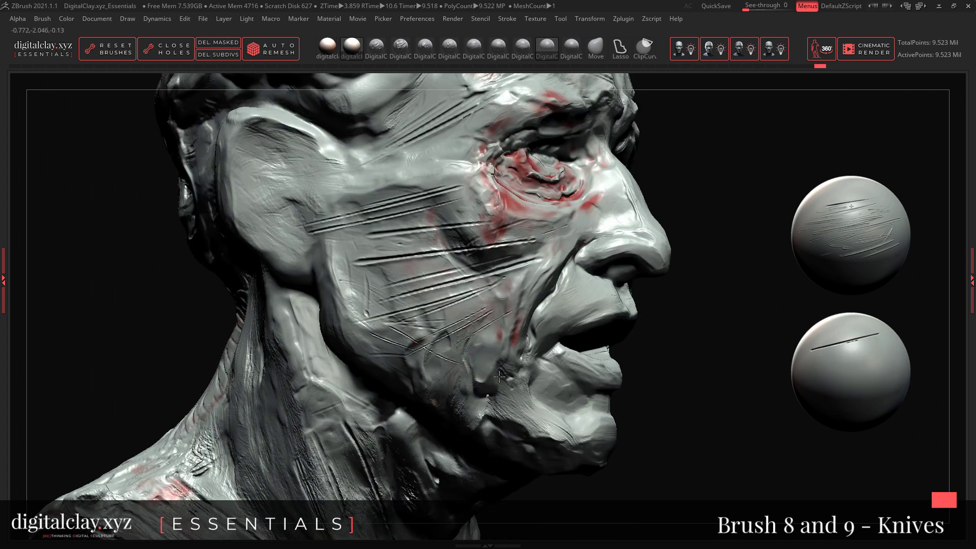
# - Load the head base tool and select its digitalClay_headBaseNotes subtool for sculpting
pyautogui.moveTo(727, 254); pyautogui.dragTo(946, 250)
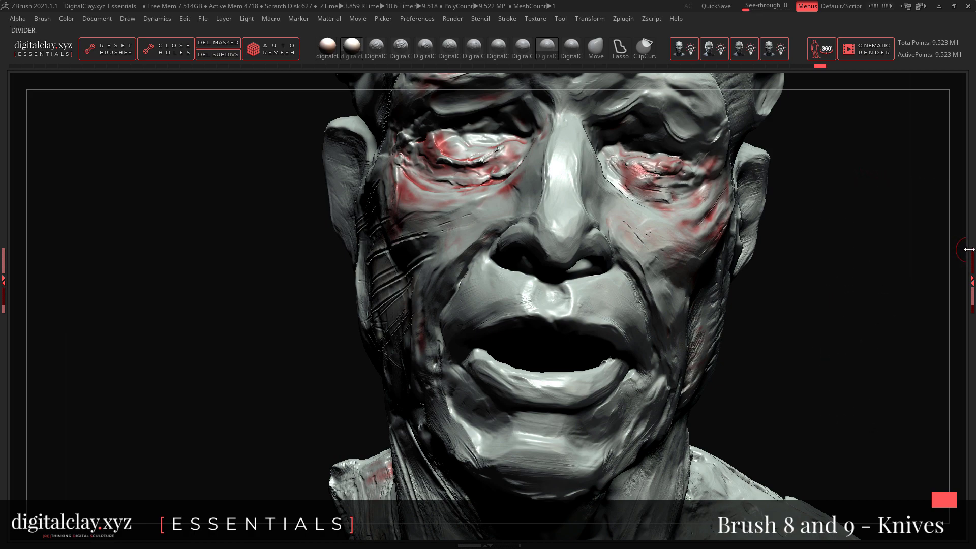
pyautogui.click(972, 279)
pyautogui.click(947, 122)
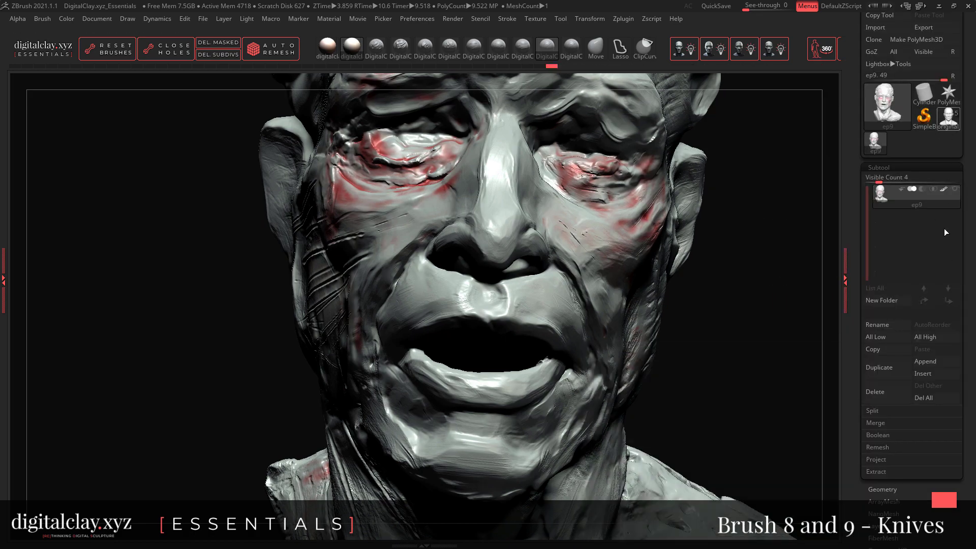
pyautogui.click(910, 253)
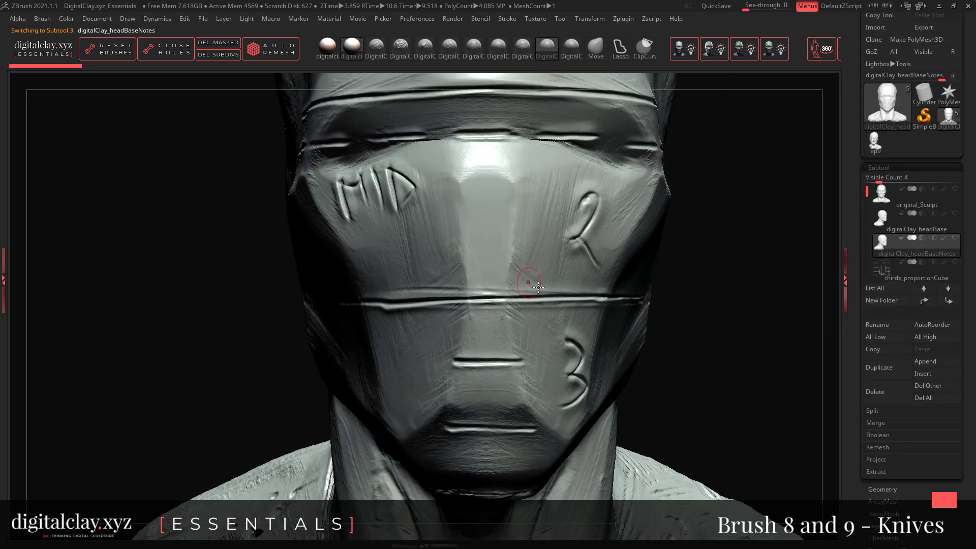
# - Set up the Engraving Knife's draw size and carve a horizontal guide line below the MID note on the planar head
pyautogui.press('f')
pyautogui.moveTo(636, 273)
pyautogui.mouseDown()
pyautogui.moveTo(603, 276)
pyautogui.moveTo(669, 279)
pyautogui.moveTo(660, 280)
pyautogui.moveTo(670, 302)
pyautogui.moveTo(569, 231)
pyautogui.mouseUp()
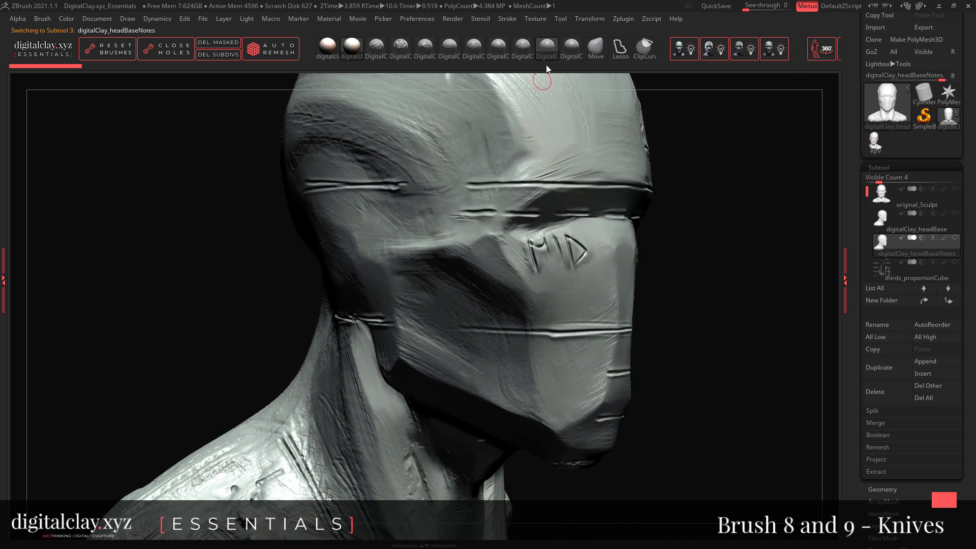
pyautogui.press('space')
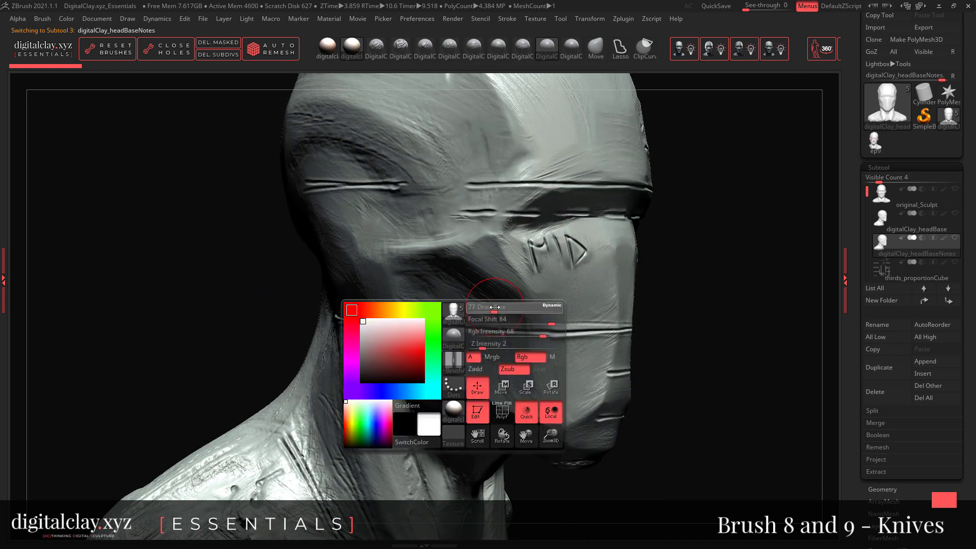
pyautogui.moveTo(524, 308)
pyautogui.mouseDown()
pyautogui.moveTo(613, 309)
pyautogui.moveTo(611, 296)
pyautogui.mouseUp()
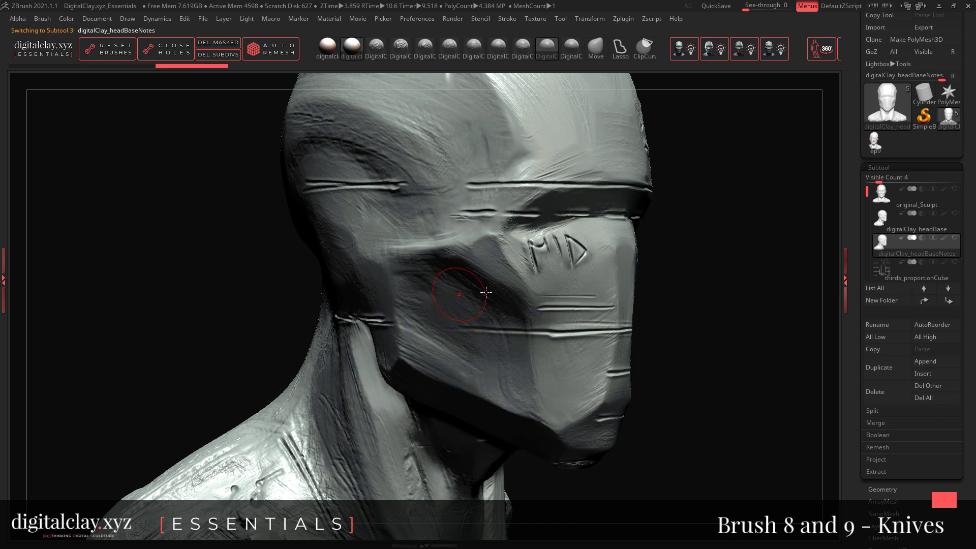
# - Carve another horizontal guide line just below the MID note on the planar head and select the original_Sculpt subtool
pyautogui.moveTo(494, 287)
pyautogui.mouseDown()
pyautogui.moveTo(615, 287)
pyautogui.moveTo(624, 278)
pyautogui.mouseUp()
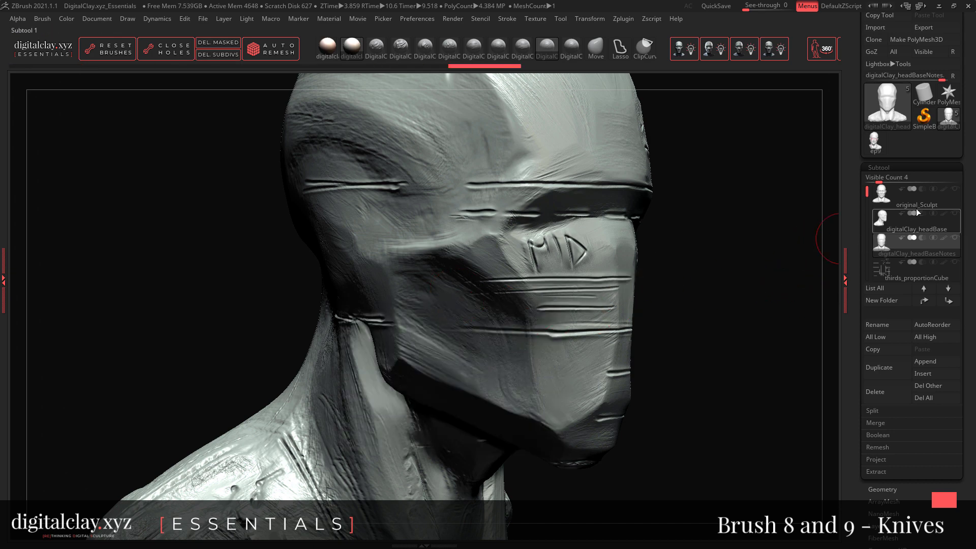
pyautogui.click(916, 206)
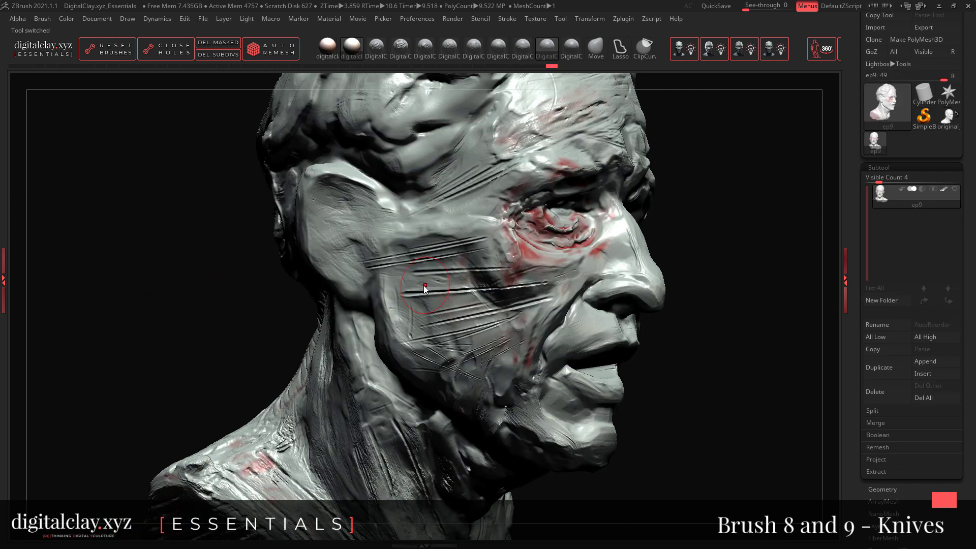
# - Turn the ep9 bust to its left side and set the Engraving Knife's Z Intensity to 2
pyautogui.press('space')
pyautogui.moveTo(233, 273)
pyautogui.mouseDown()
pyautogui.moveTo(220, 283)
pyautogui.moveTo(437, 271)
pyautogui.moveTo(424, 267)
pyautogui.mouseUp()
pyautogui.press('space')
pyautogui.moveTo(627, 330)
pyautogui.mouseDown()
pyautogui.moveTo(627, 287)
pyautogui.moveTo(356, 315)
pyautogui.mouseUp()
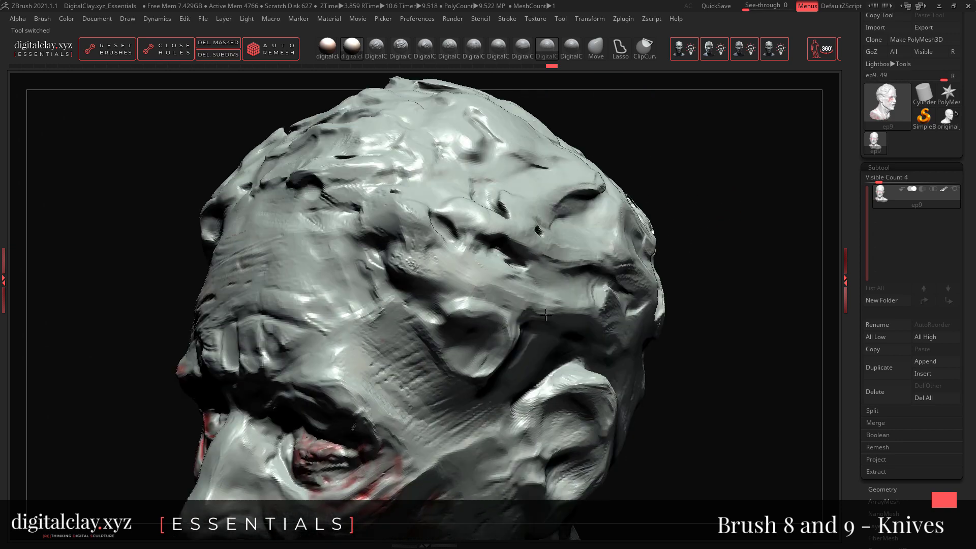
pyautogui.moveTo(122, 340)
pyautogui.mouseDown()
pyautogui.moveTo(386, 326)
pyautogui.moveTo(394, 333)
pyautogui.mouseUp()
pyautogui.press('space')
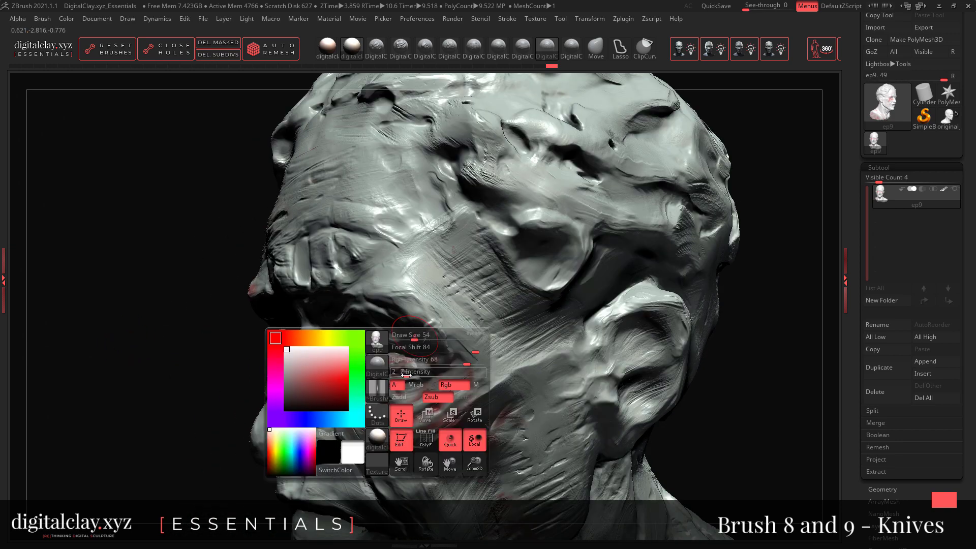
pyautogui.click(407, 375)
pyautogui.write('2')
pyautogui.press('Return')
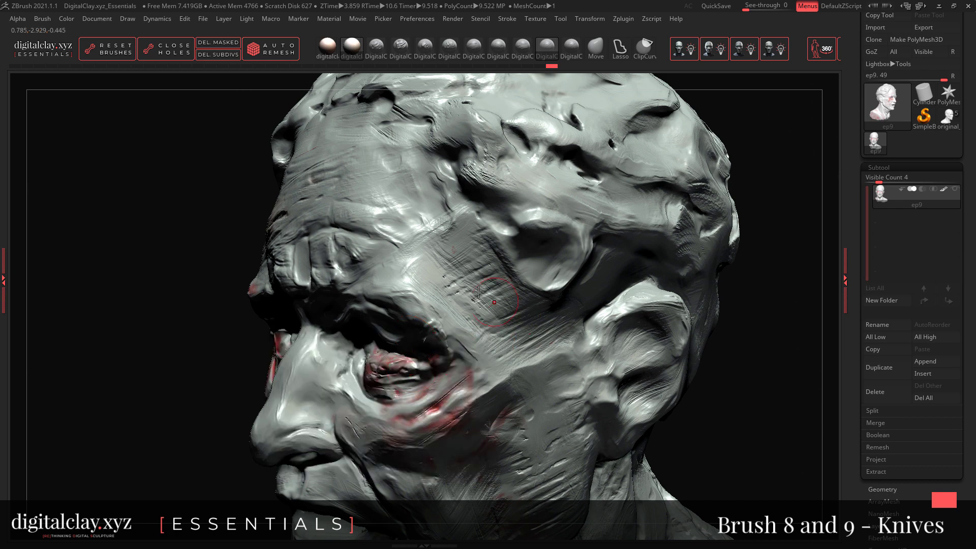
# - Scratch fine knife lines across the bust's left temple and from the ear towards the outer eye and cheek
pyautogui.moveTo(525, 315); pyautogui.dragTo(377, 246)
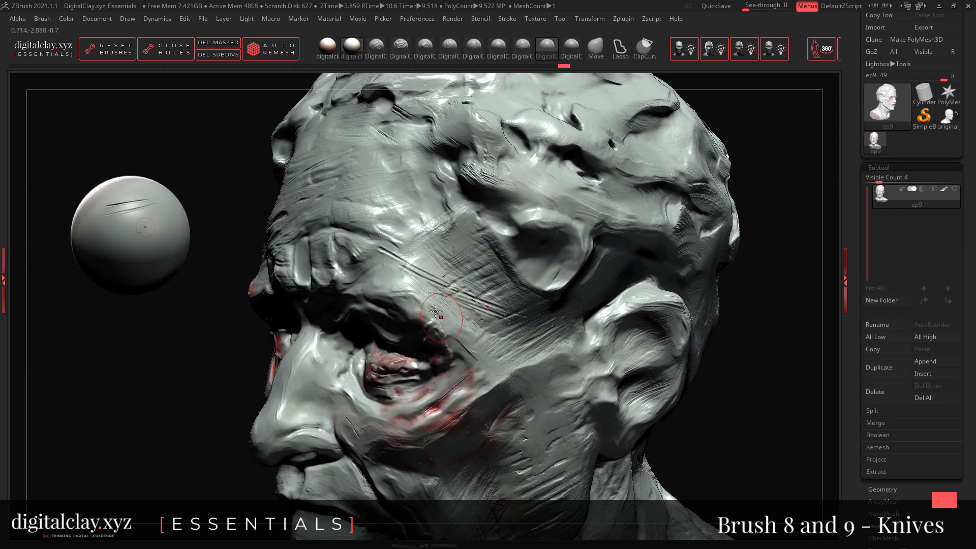
pyautogui.moveTo(451, 369)
pyautogui.mouseDown()
pyautogui.moveTo(567, 327)
pyautogui.moveTo(460, 381)
pyautogui.mouseUp()
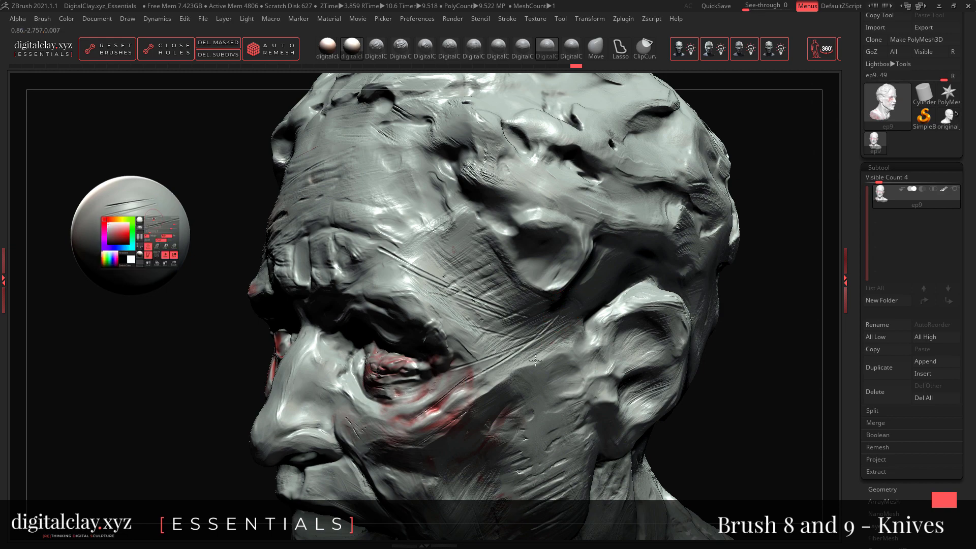
pyautogui.moveTo(572, 338); pyautogui.dragTo(455, 402)
pyautogui.moveTo(174, 423)
pyautogui.mouseDown()
pyautogui.moveTo(231, 322)
pyautogui.moveTo(356, 292)
pyautogui.mouseUp()
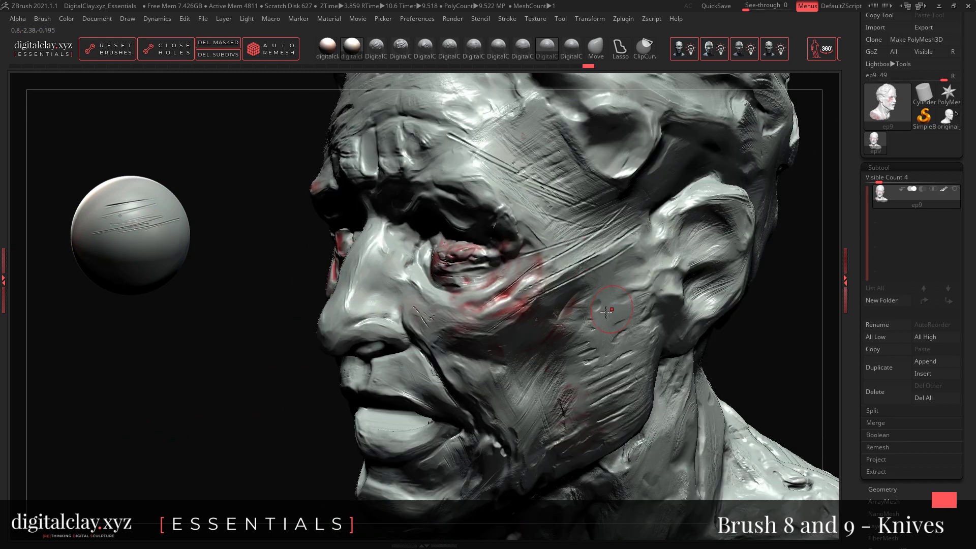
pyautogui.moveTo(525, 312)
pyautogui.mouseDown()
pyautogui.moveTo(581, 305)
pyautogui.moveTo(648, 266)
pyautogui.moveTo(613, 290)
pyautogui.mouseUp()
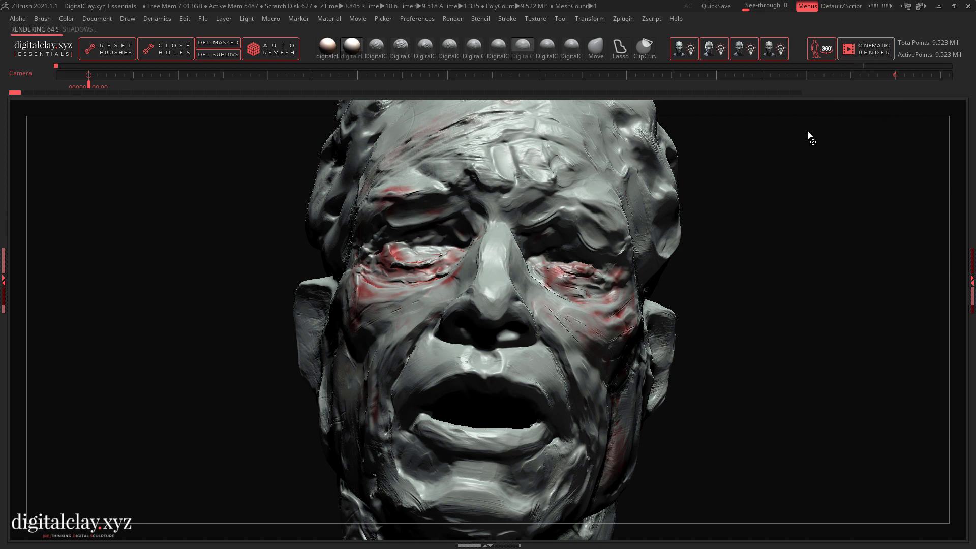
# - Run the Cinematic Render on the front view of the ep9 bust
pyautogui.click(863, 50)
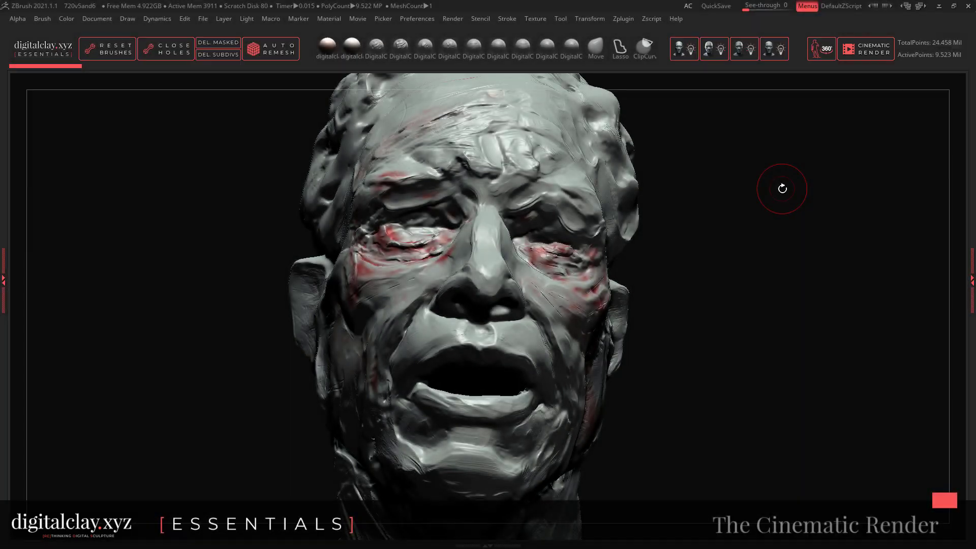
pyautogui.click(867, 246)
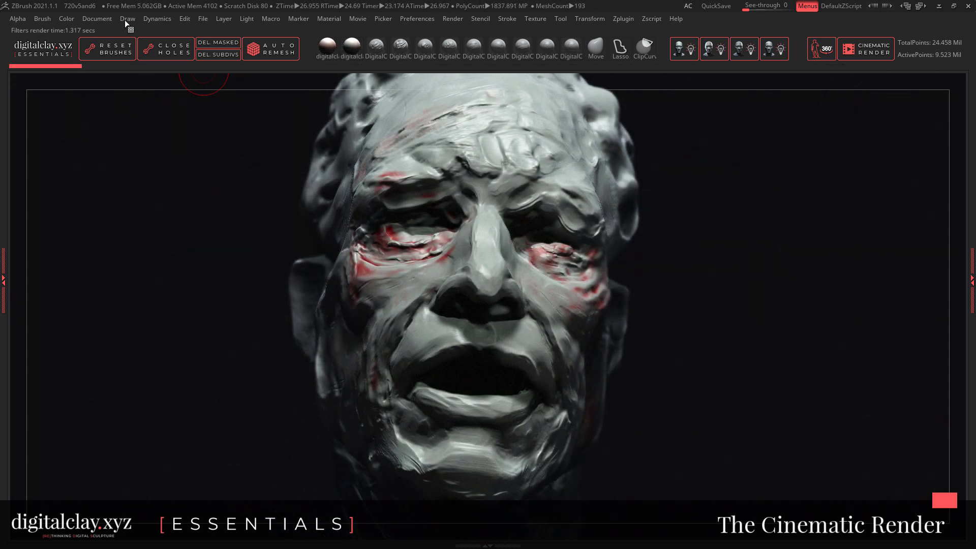
# - Dock the Draw palette and examine the camera's focal length, field of view and crop factor settings
pyautogui.click(125, 21)
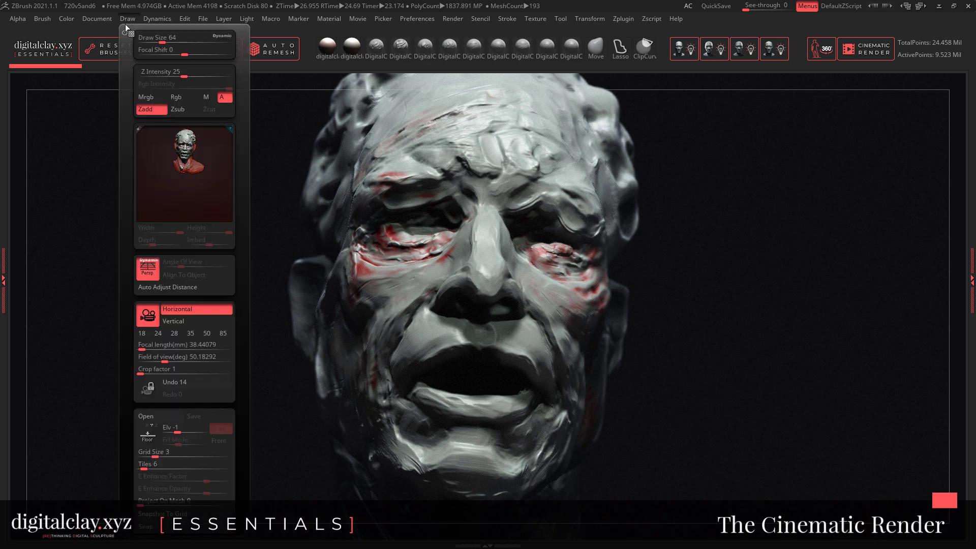
pyautogui.click(124, 32)
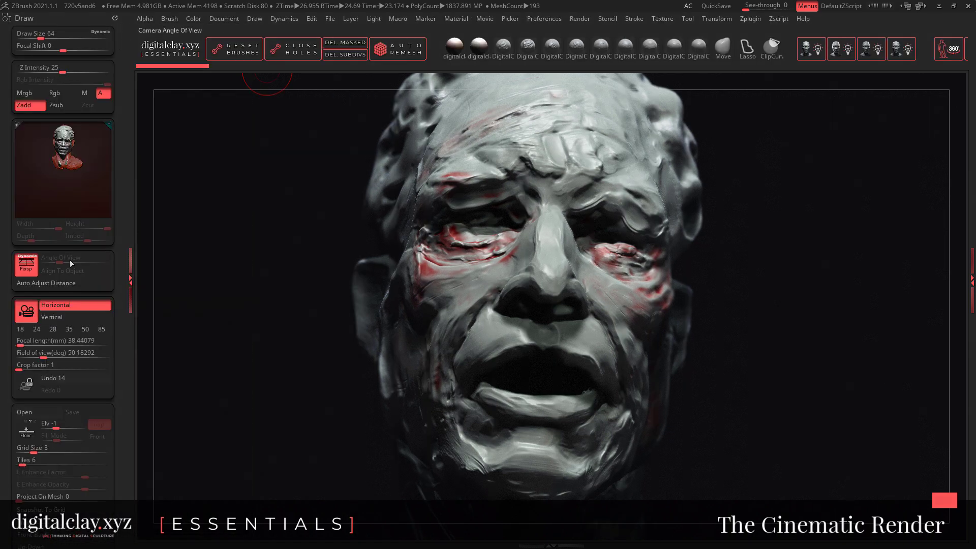
pyautogui.click(70, 340)
pyautogui.press('Return')
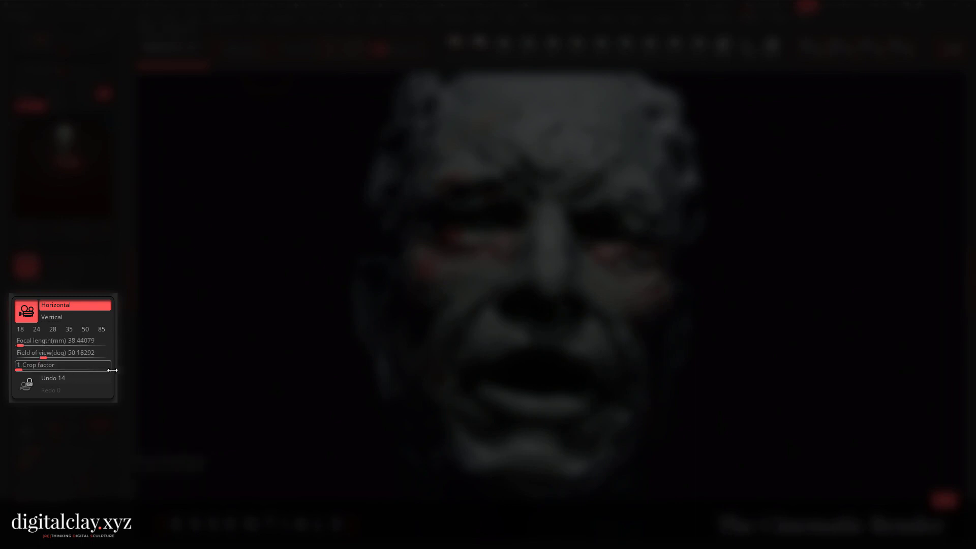
pyautogui.press('Return')
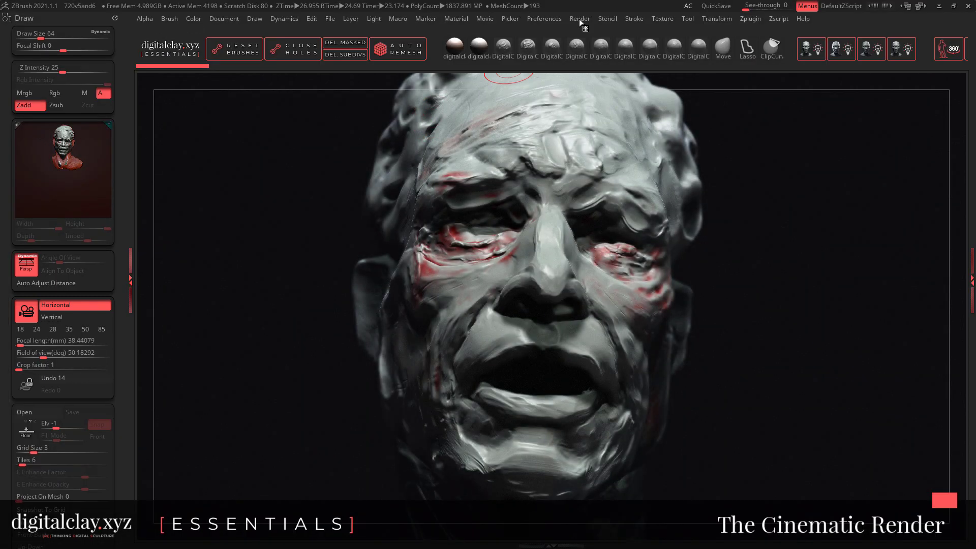
# - Look through the Render palette's BPR Filters settings and the BPR RenderPass section
pyautogui.click(580, 19)
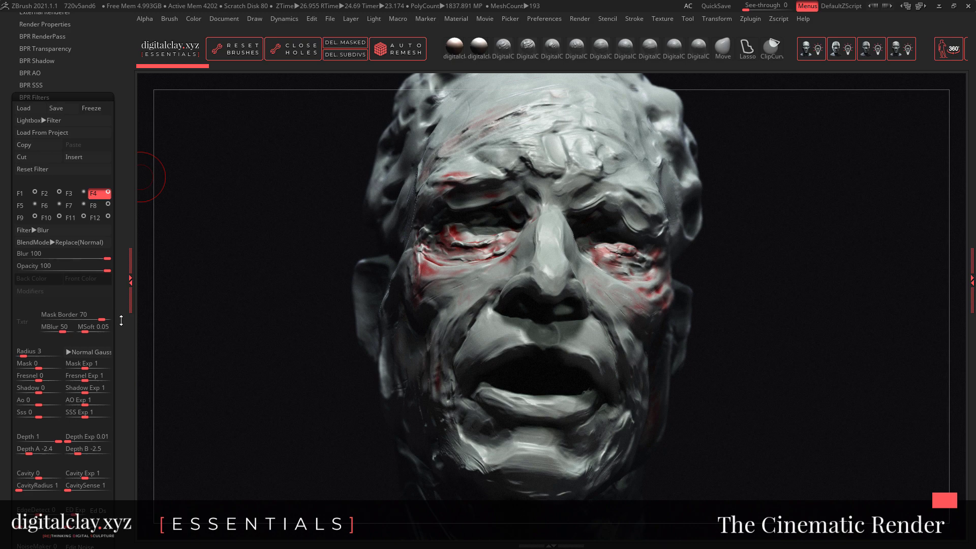
pyautogui.scroll(-5, 88, 289)
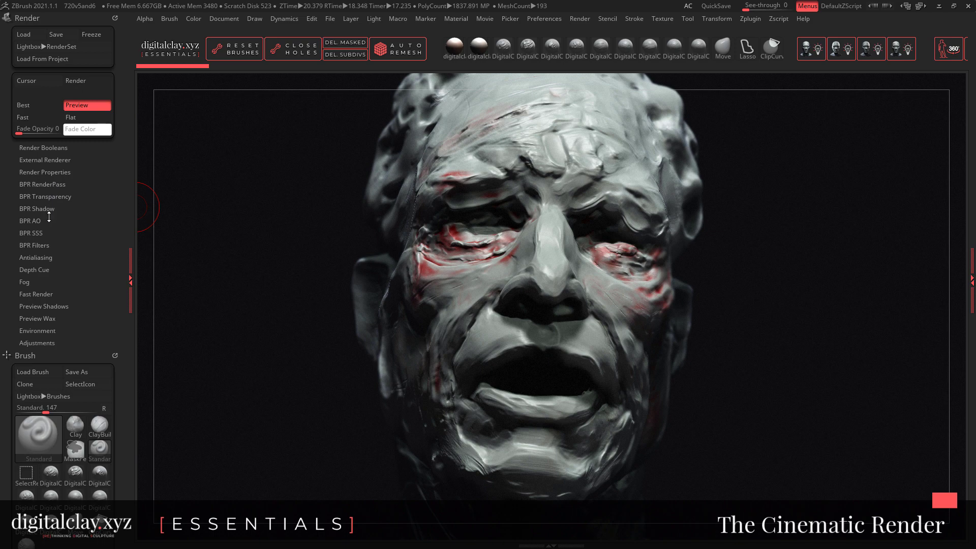
pyautogui.click(51, 184)
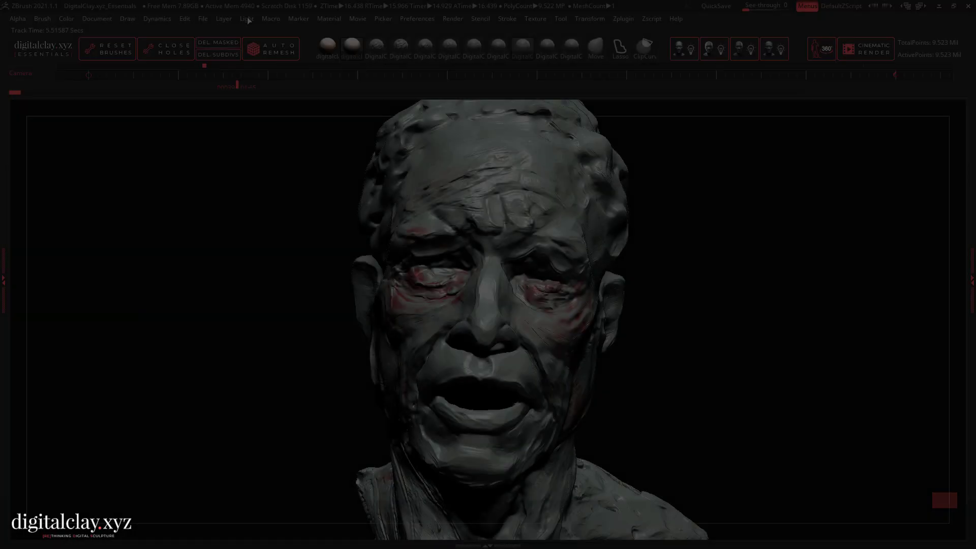
pyautogui.click(247, 18)
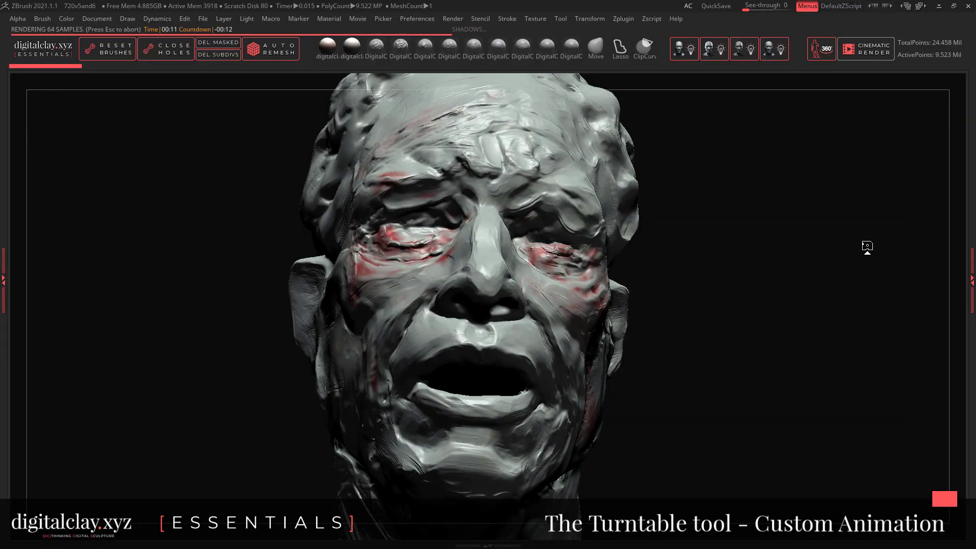
pyautogui.click(867, 246)
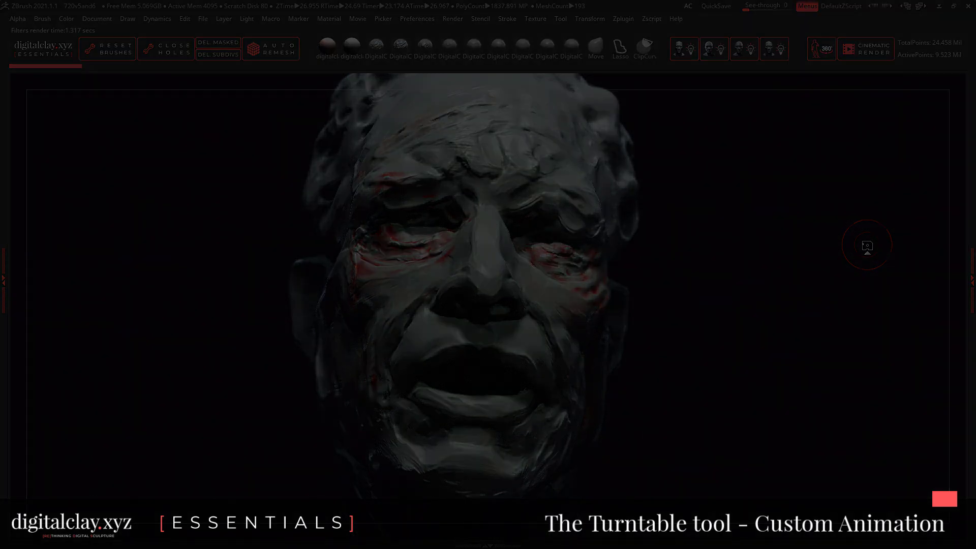
# - Render the custom timeline animation with 360 Render, saving as image.PNG in the test folder, and look through the rendered frames
pyautogui.click(821, 51)
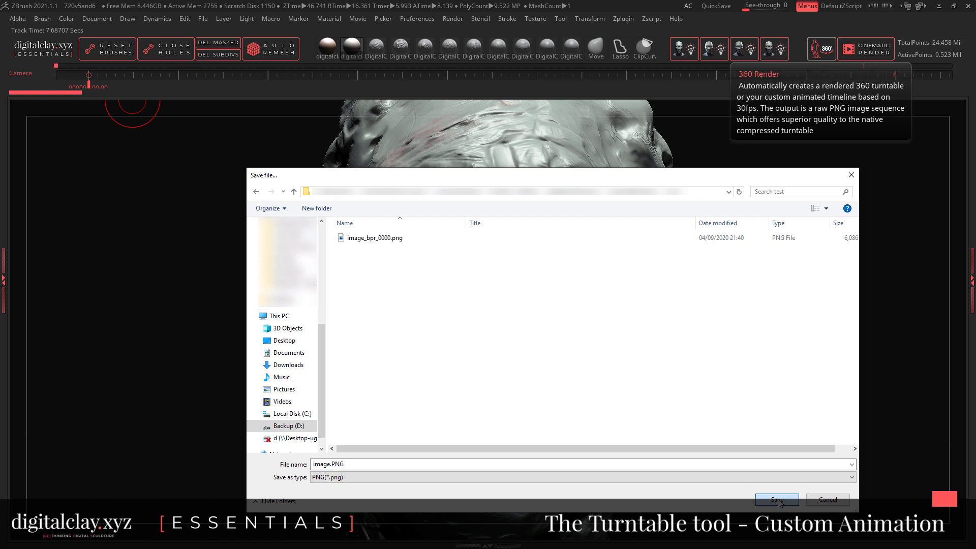
pyautogui.click(776, 500)
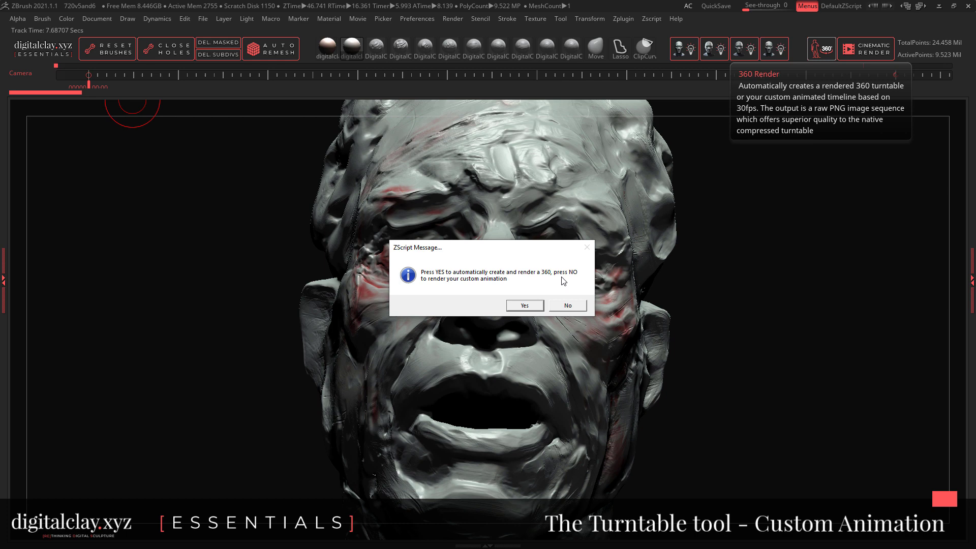
pyautogui.click(574, 309)
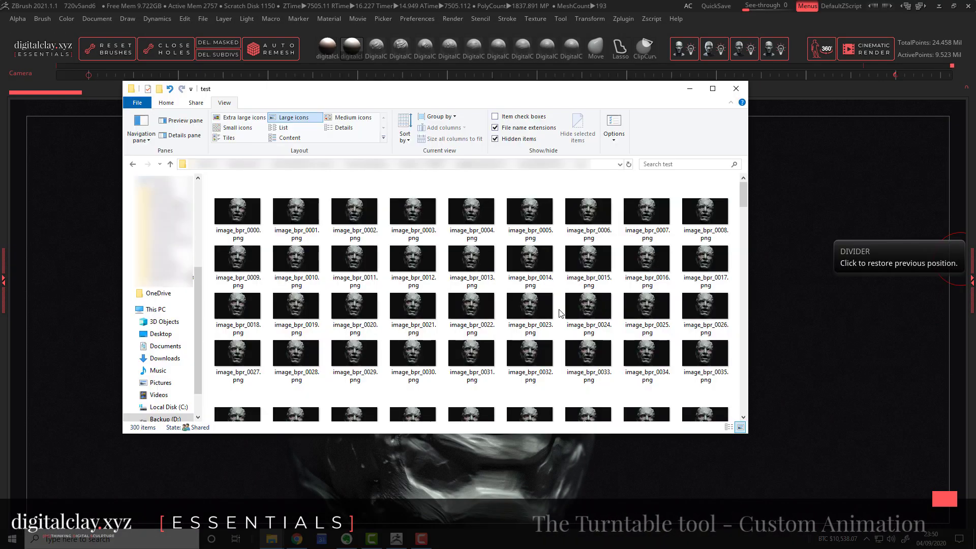
pyautogui.scroll(-20, 560, 312)
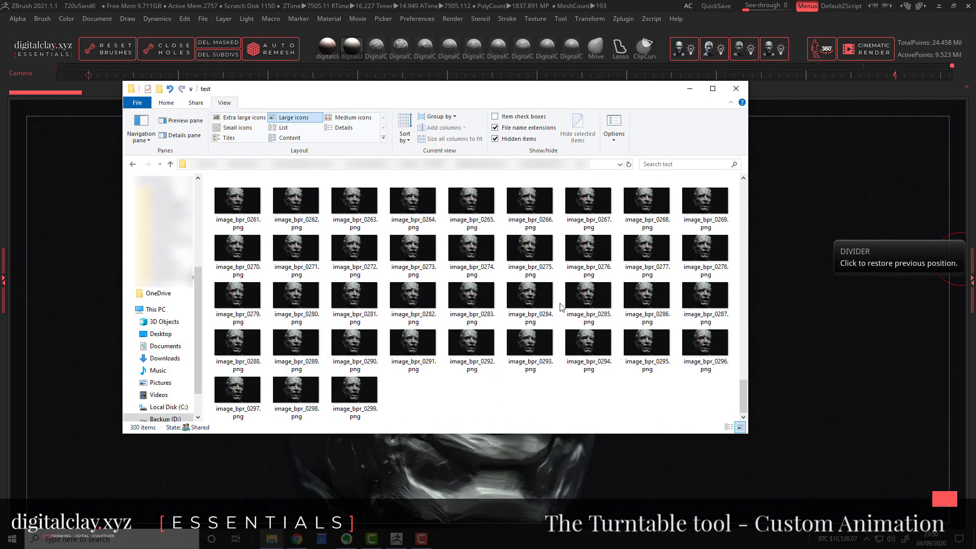
pyautogui.click(736, 89)
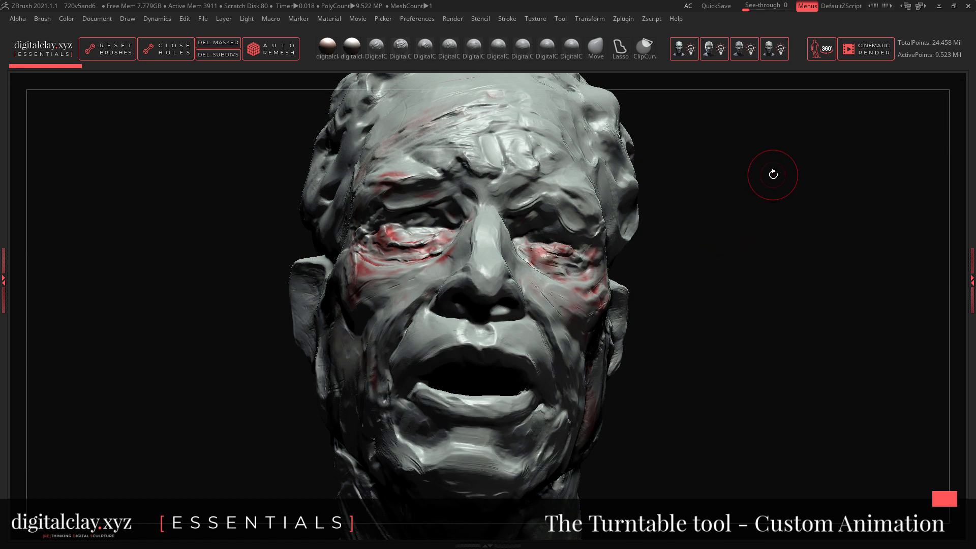
# - Start 360 Render again and choose the automatically created 360 turntable
pyautogui.click(821, 47)
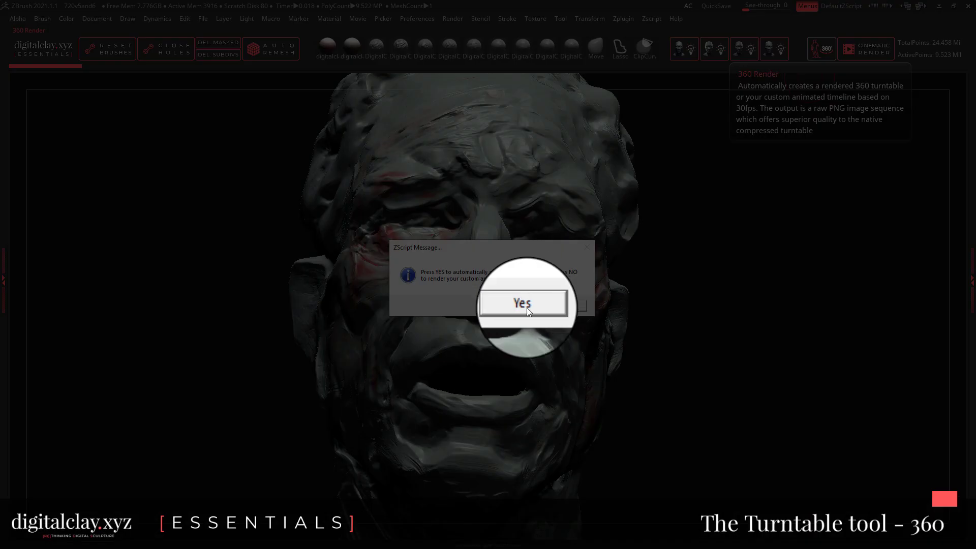
pyautogui.click(527, 307)
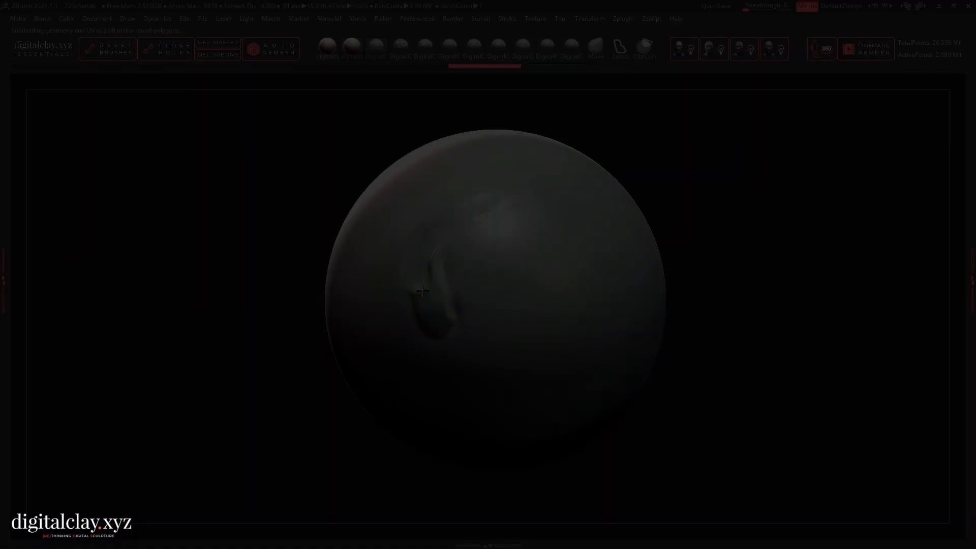
# - Sculpt overlapping, curving clay strokes over the front of the sphere with the DigitalClay brushes
pyautogui.moveTo(458, 264); pyautogui.dragTo(539, 336)
pyautogui.moveTo(488, 224); pyautogui.dragTo(569, 381)
pyautogui.moveTo(529, 315); pyautogui.dragTo(523, 387)
pyautogui.click(402, 48)
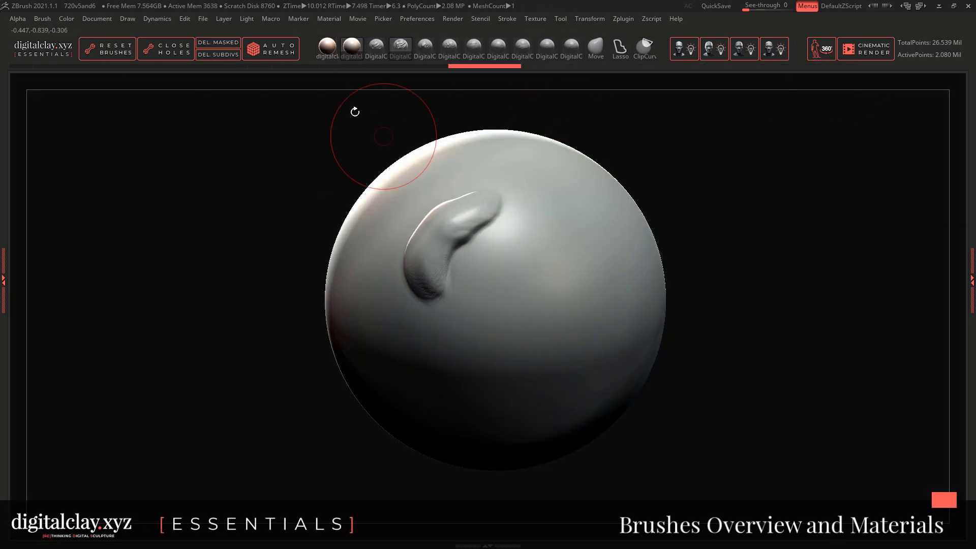
pyautogui.moveTo(447, 218); pyautogui.dragTo(502, 392)
pyautogui.moveTo(610, 264); pyautogui.dragTo(425, 249)
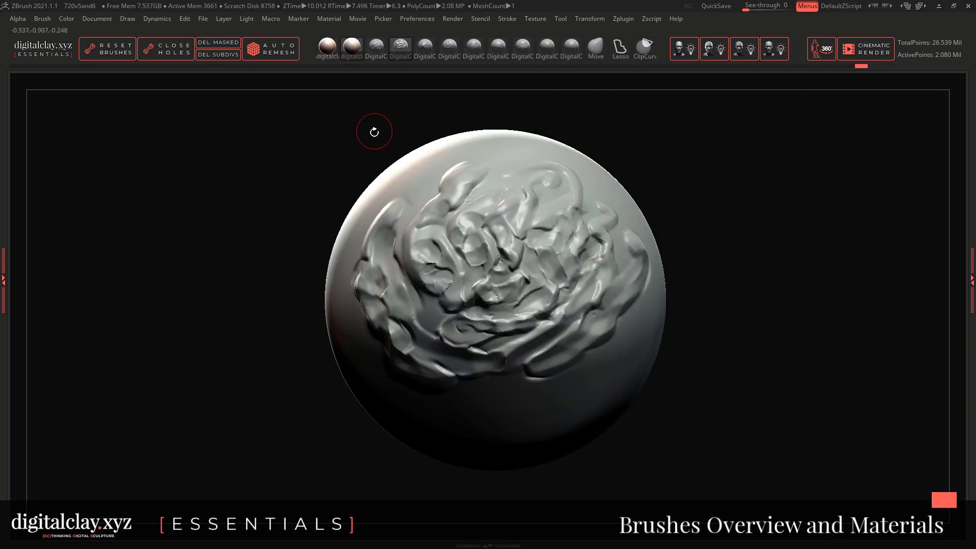
# - Select the DigitalClay_OldSpatula brush for the ep9 bust
pyautogui.click(420, 66)
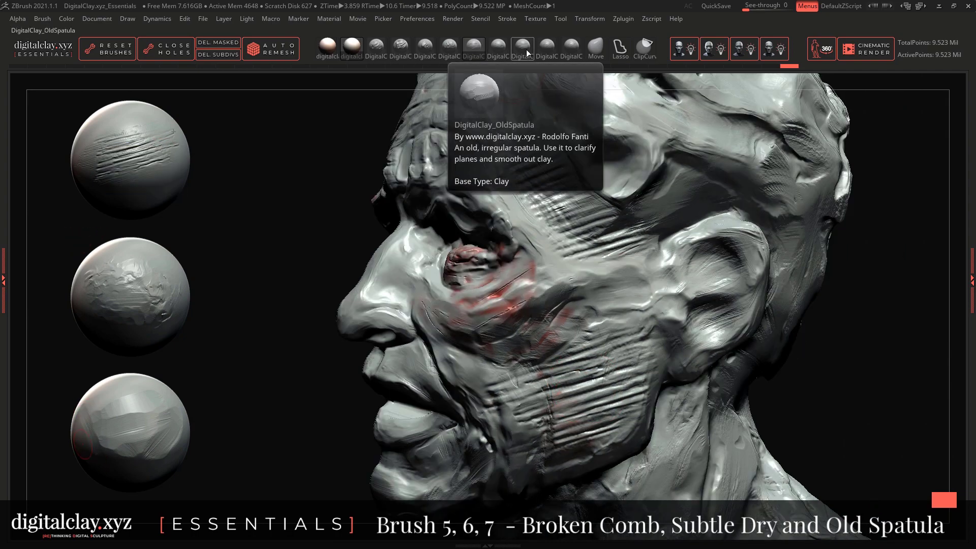
pyautogui.click(525, 49)
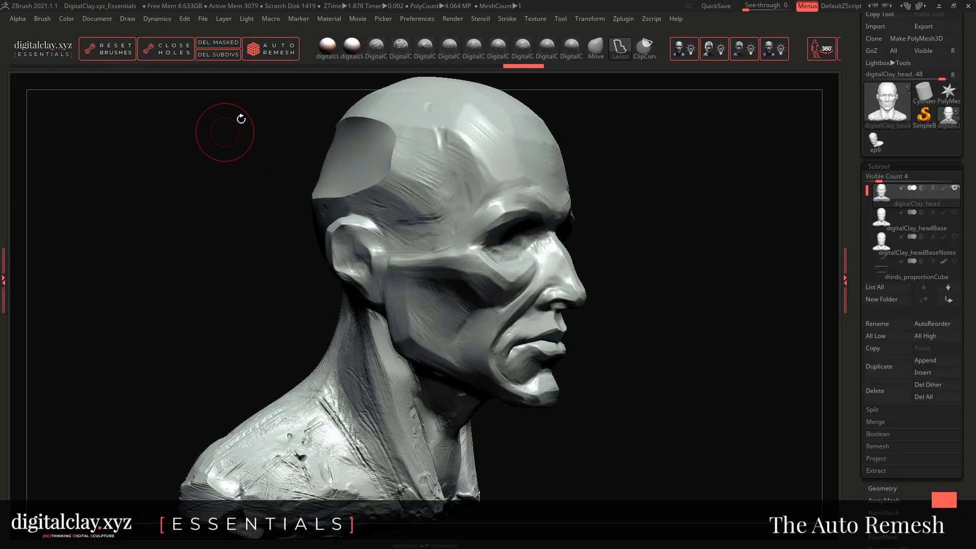
# - Run Auto Remesh on the digitalClay_head subtool and accept its messages
pyautogui.click(271, 49)
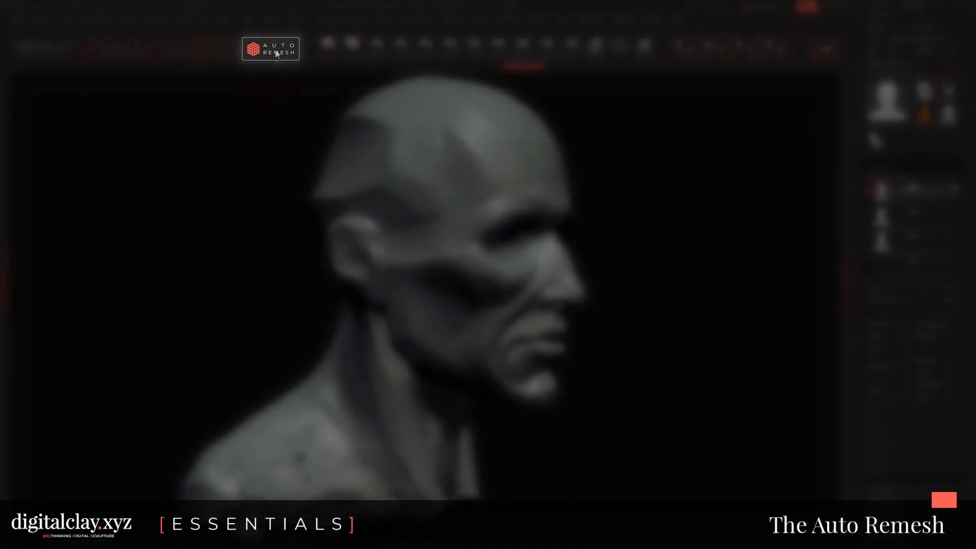
pyautogui.press('Return')
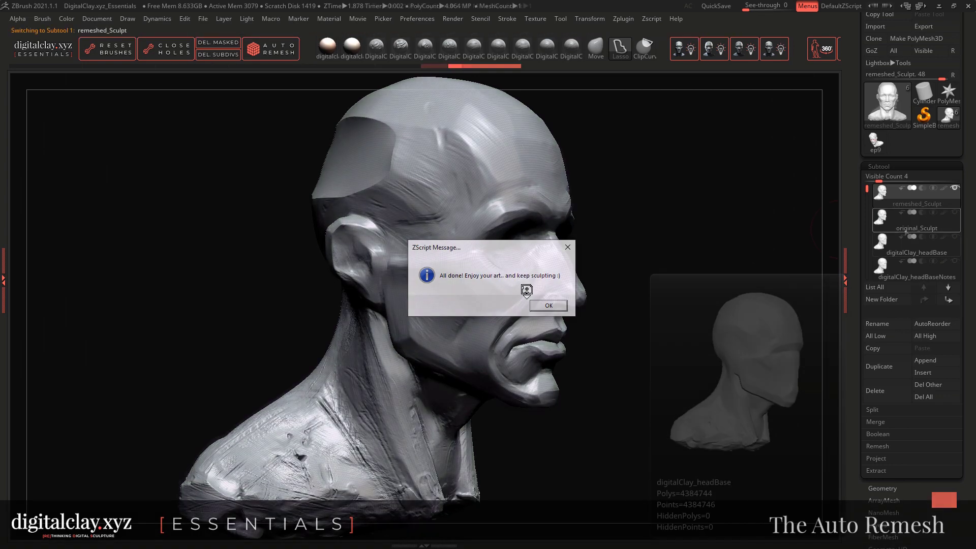
pyautogui.press('Return')
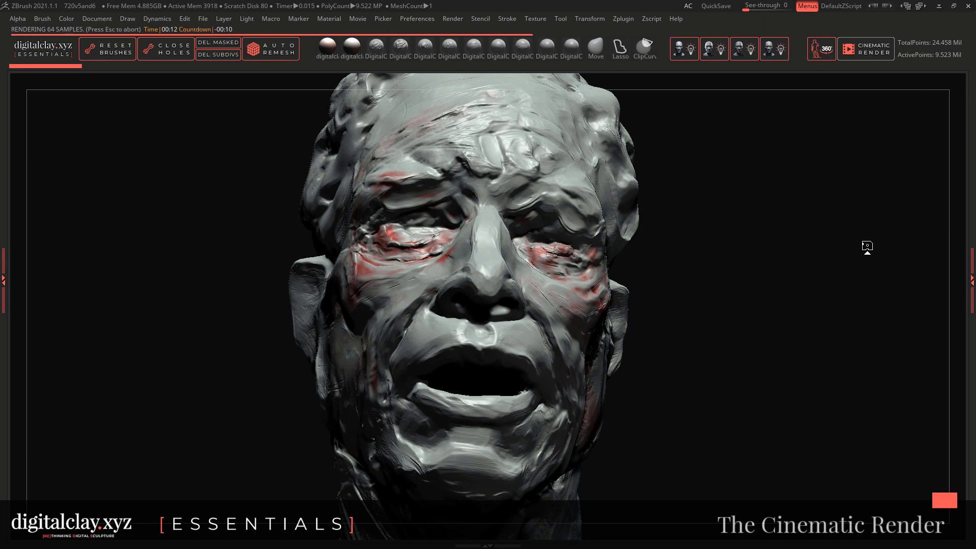
pyautogui.click(867, 247)
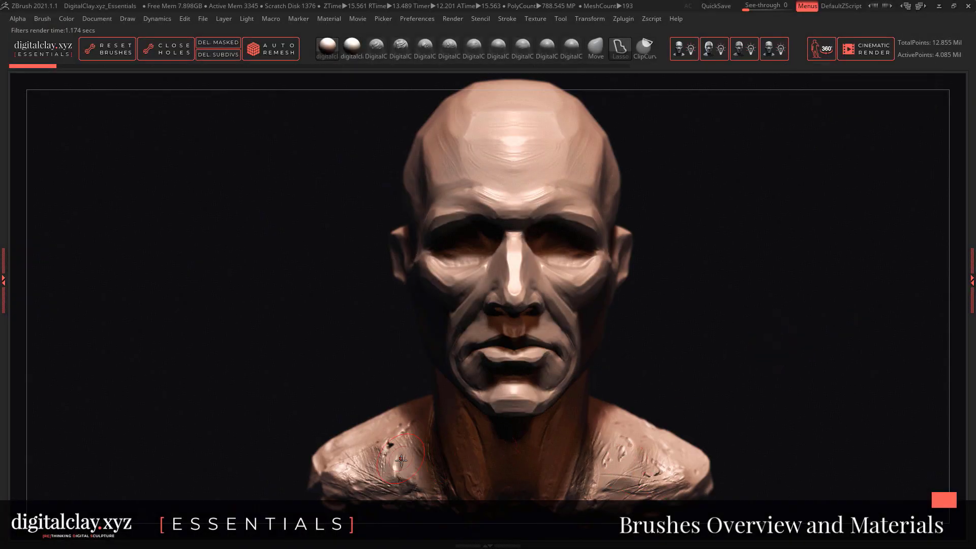
pyautogui.moveTo(430, 435); pyautogui.dragTo(381, 432)
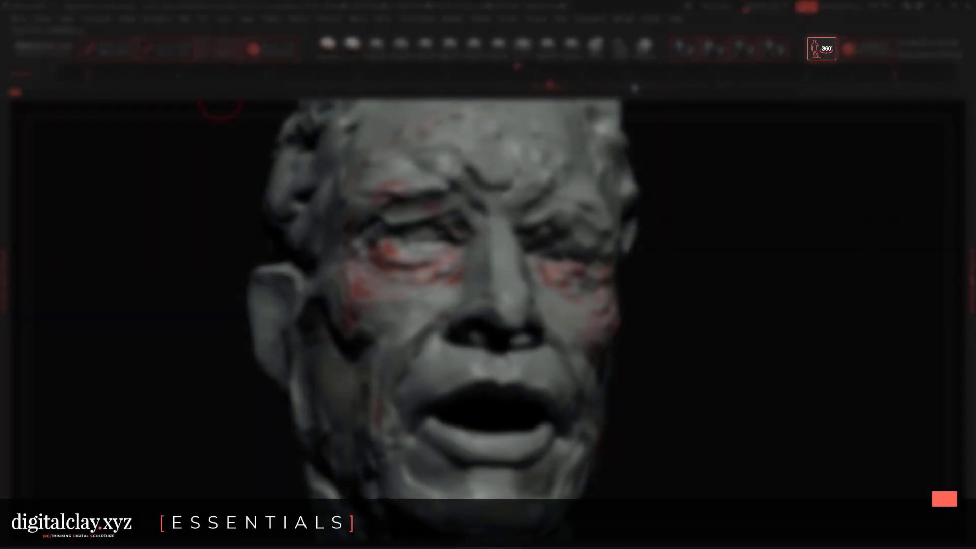